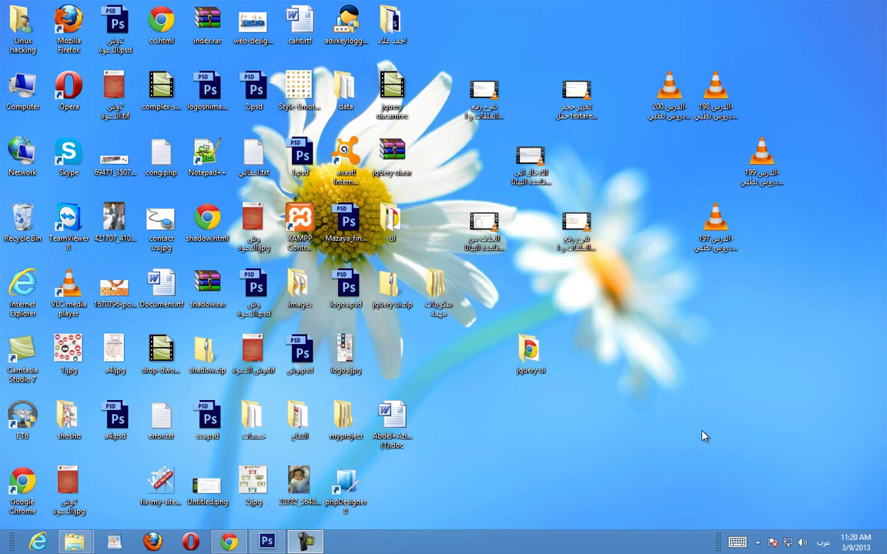
# Switch to Chrome and browse the Iconfinder search results for home icons, examining the available icon designs
pyautogui.click(365, 488)
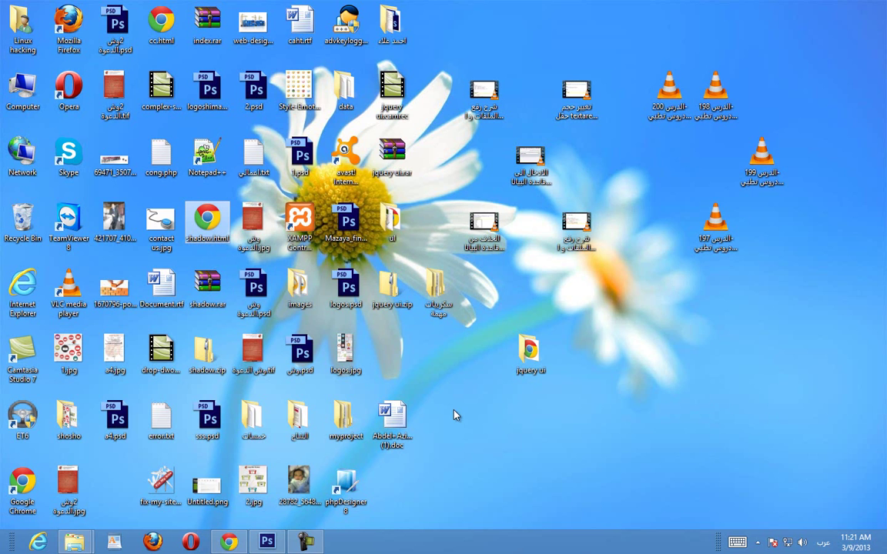
pyautogui.click(233, 543)
pyautogui.scroll(10, 827, 198)
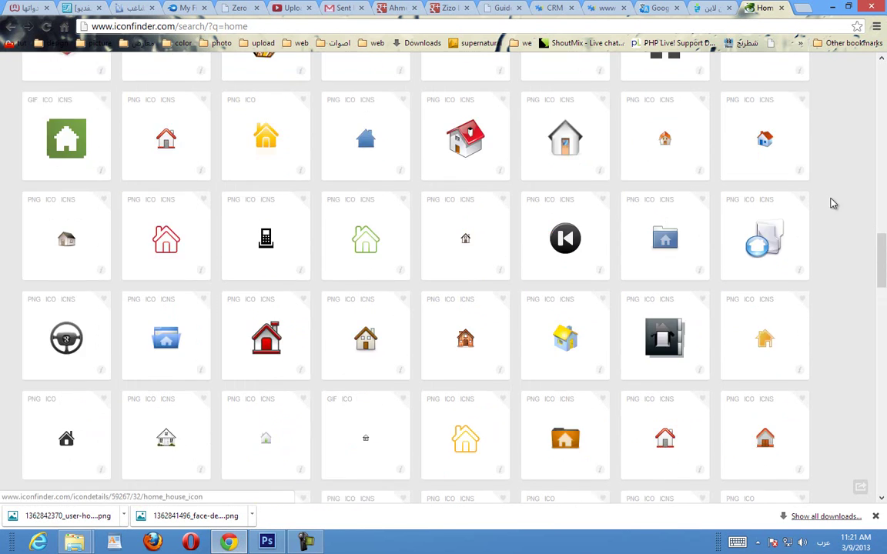
pyautogui.scroll(3, 833, 204)
pyautogui.doubleClick(174, 26)
pyautogui.scroll(2, 296, 138)
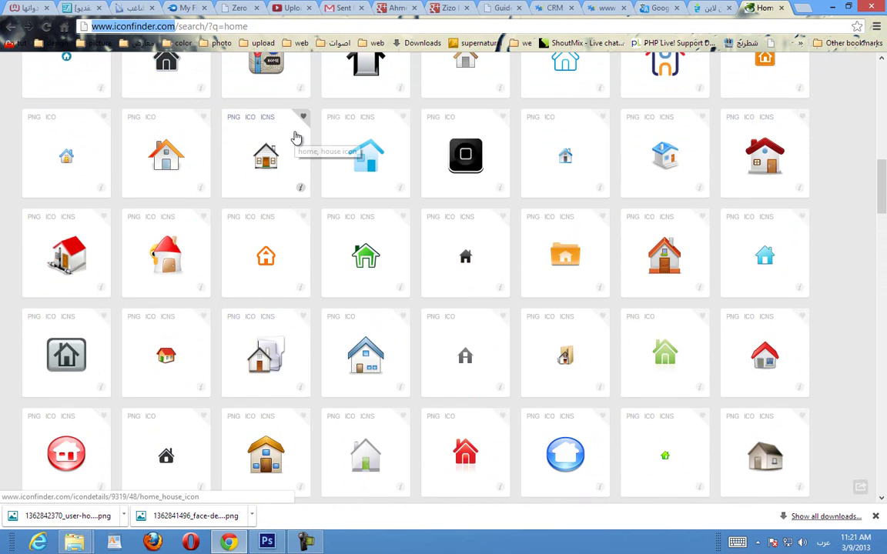
pyautogui.scroll(5, 296, 137)
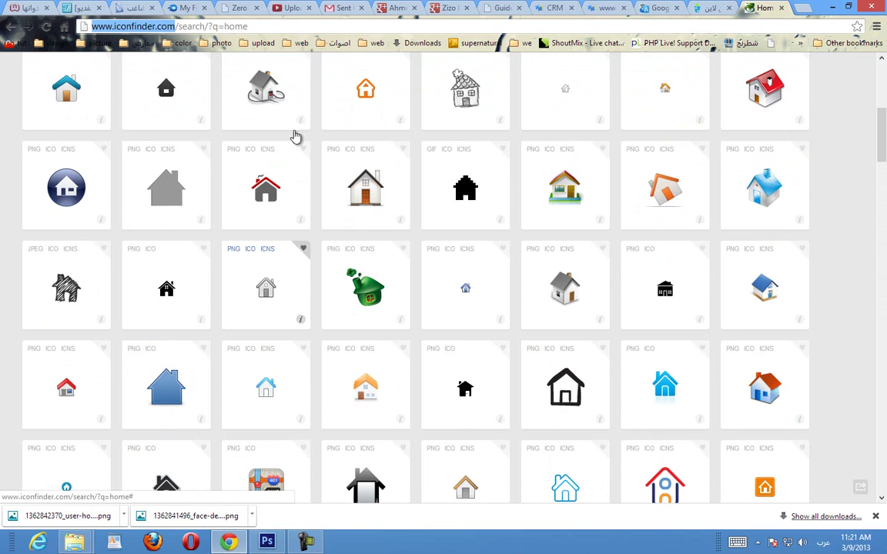
pyautogui.scroll(5, 296, 137)
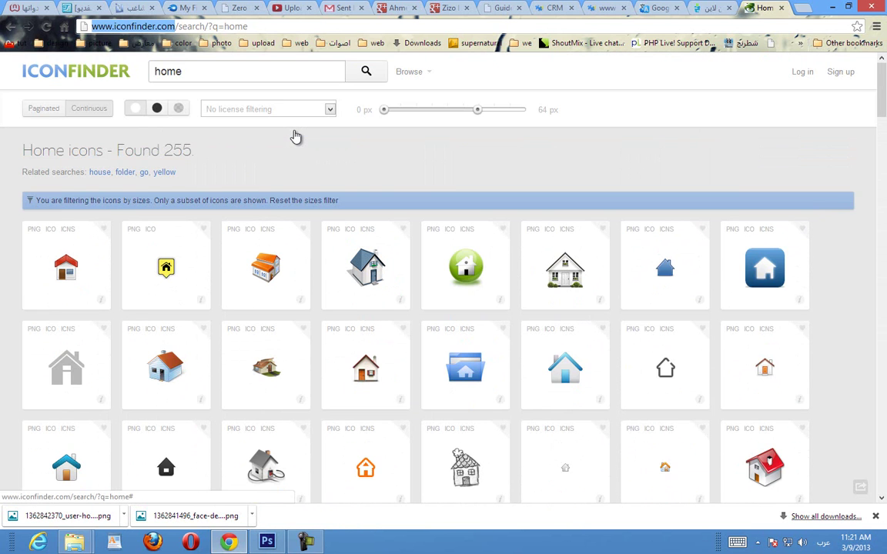
pyautogui.scroll(-1, 487, 185)
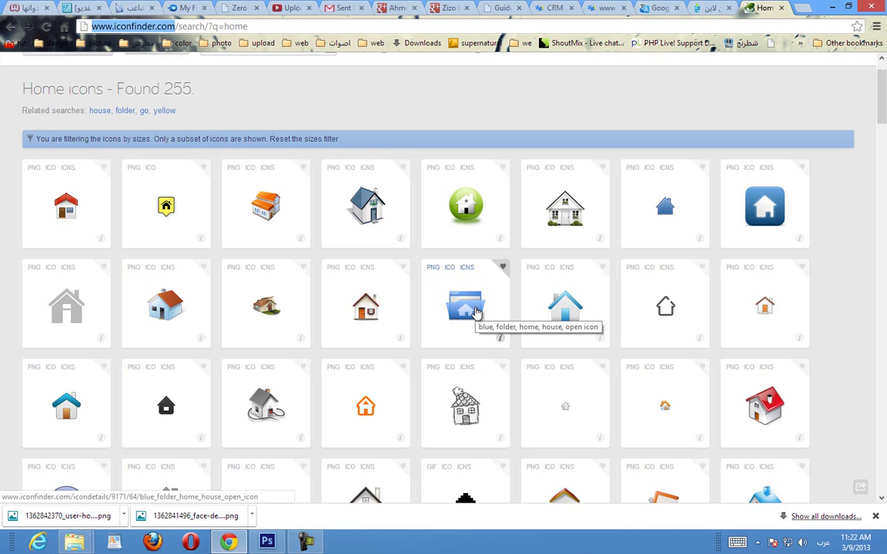
pyautogui.scroll(1, 202, 118)
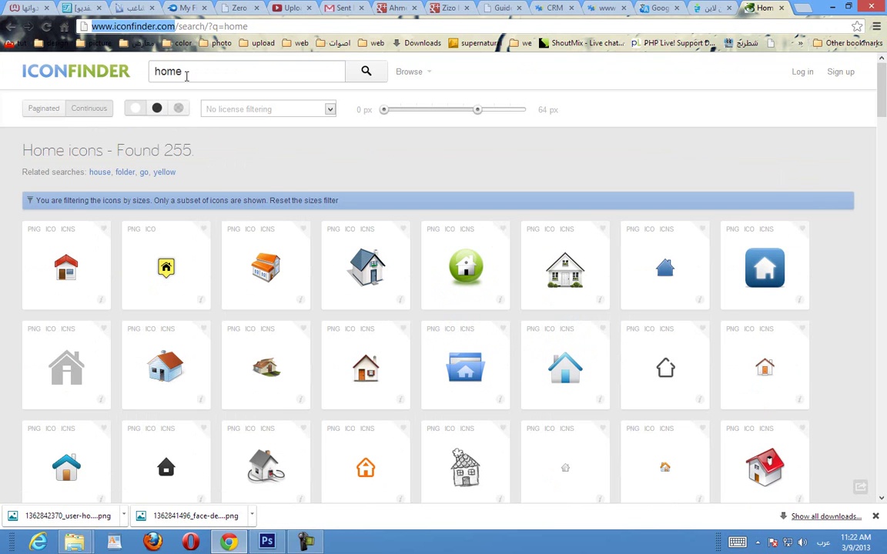
pyautogui.doubleClick(187, 76)
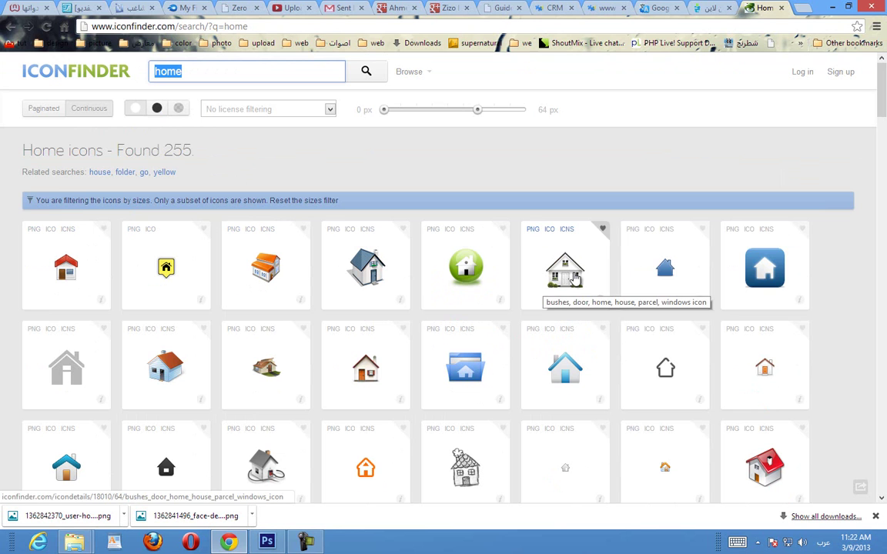
pyautogui.scroll(-2, 684, 266)
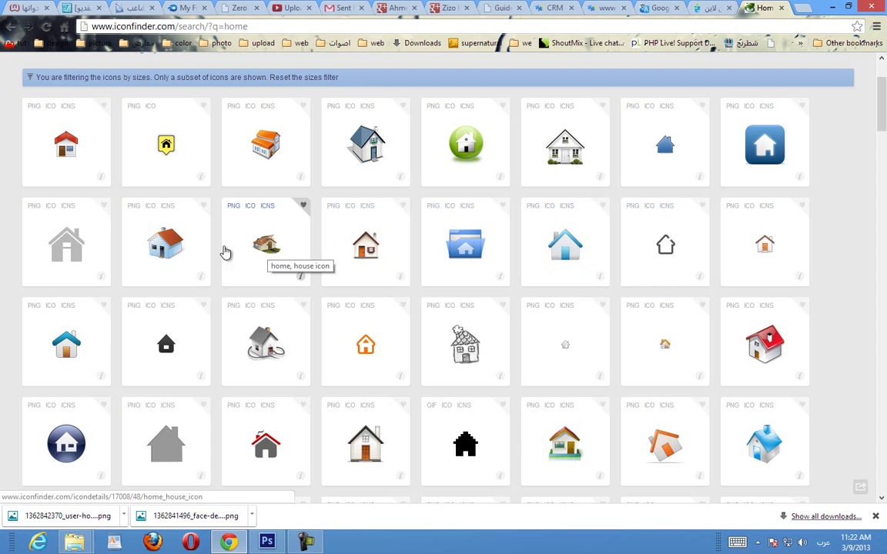
pyautogui.scroll(-1, 97, 253)
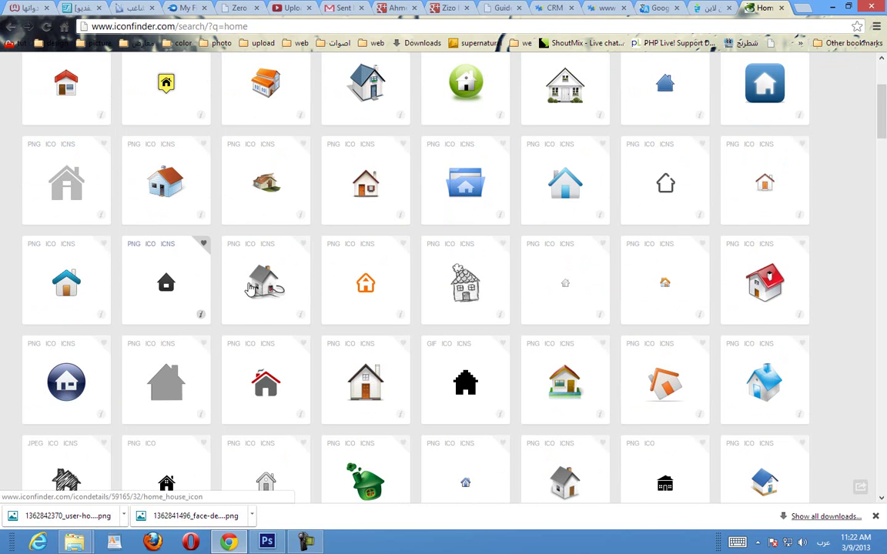
pyautogui.scroll(-1, 483, 298)
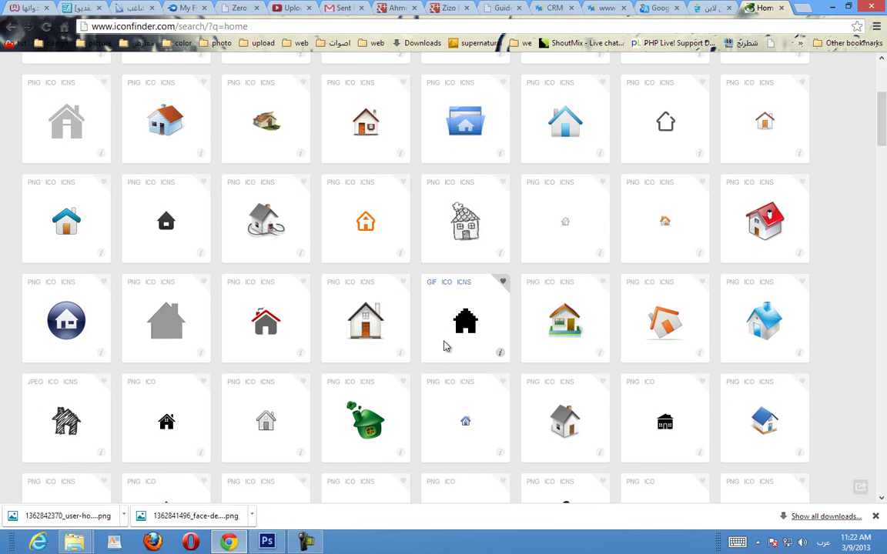
pyautogui.scroll(-2, 801, 288)
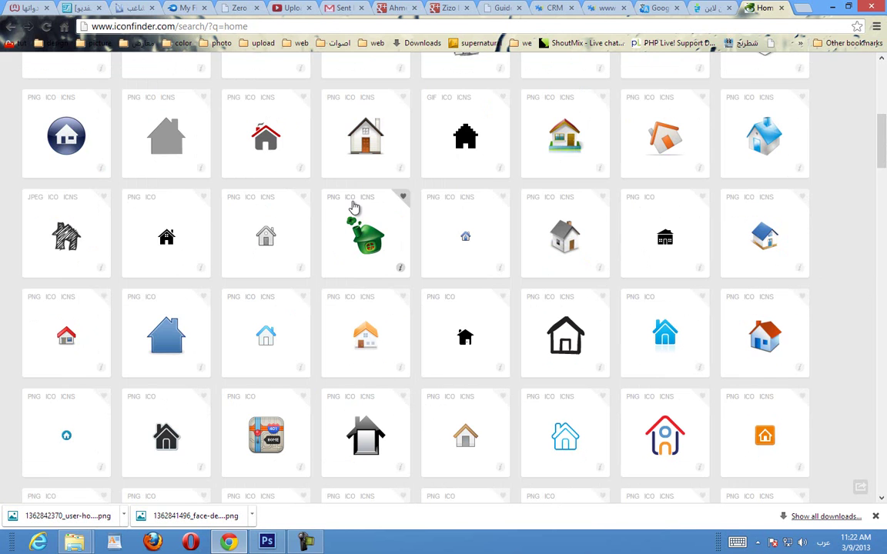
pyautogui.scroll(6, 451, 231)
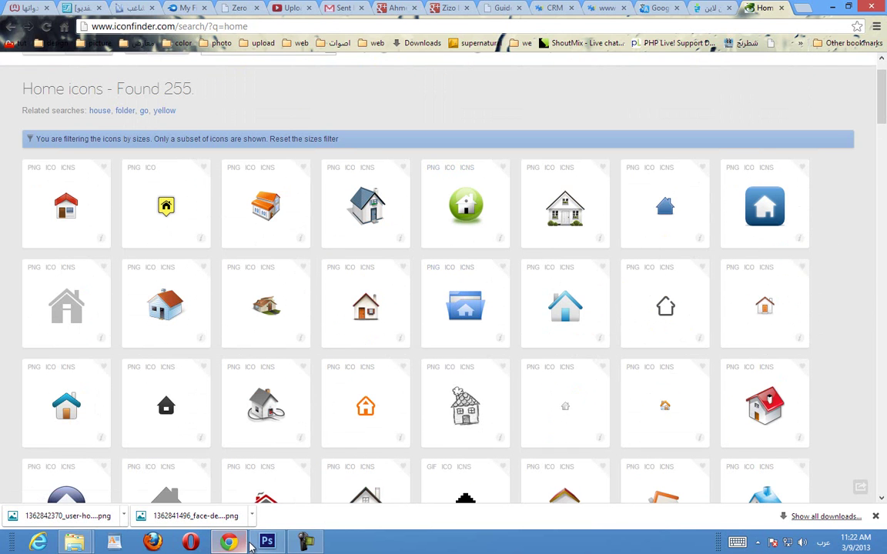
# Switch to Photoshop and create a new blank document 100 pixels wide and 100 pixels high
pyautogui.click(268, 543)
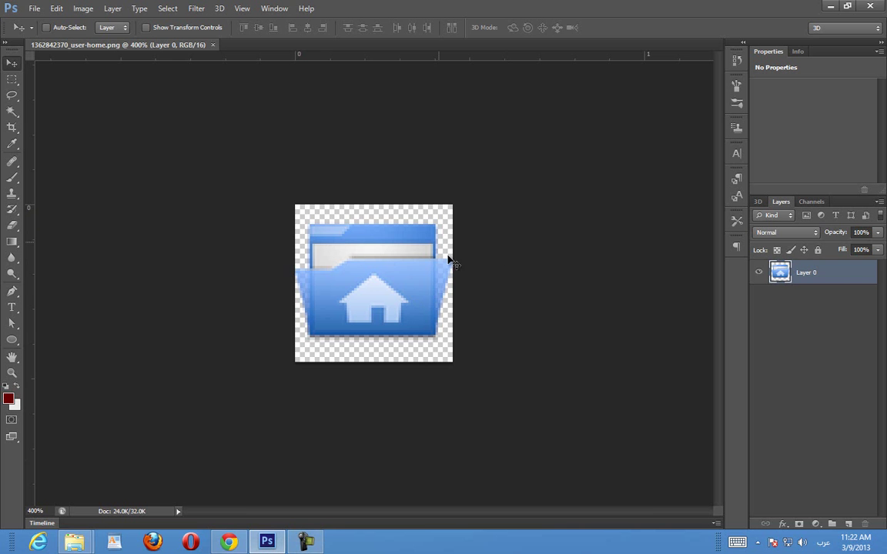
pyautogui.click(34, 8)
pyautogui.click(39, 17)
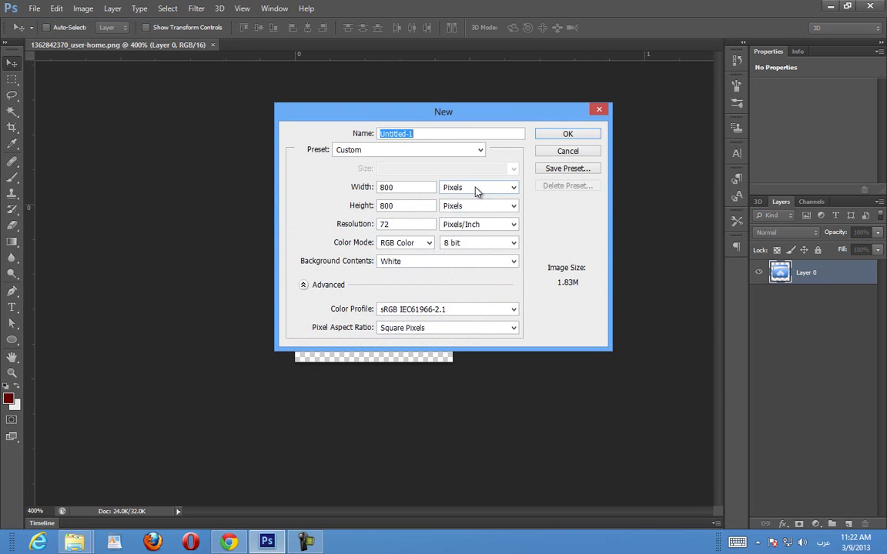
pyautogui.doubleClick(422, 188)
pyautogui.write('100')
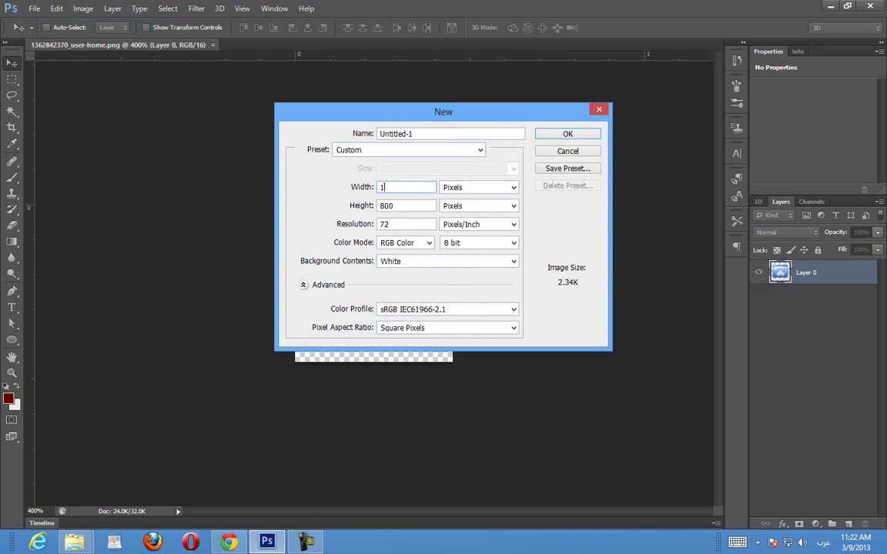
pyautogui.press('Tab')
pyautogui.write('100')
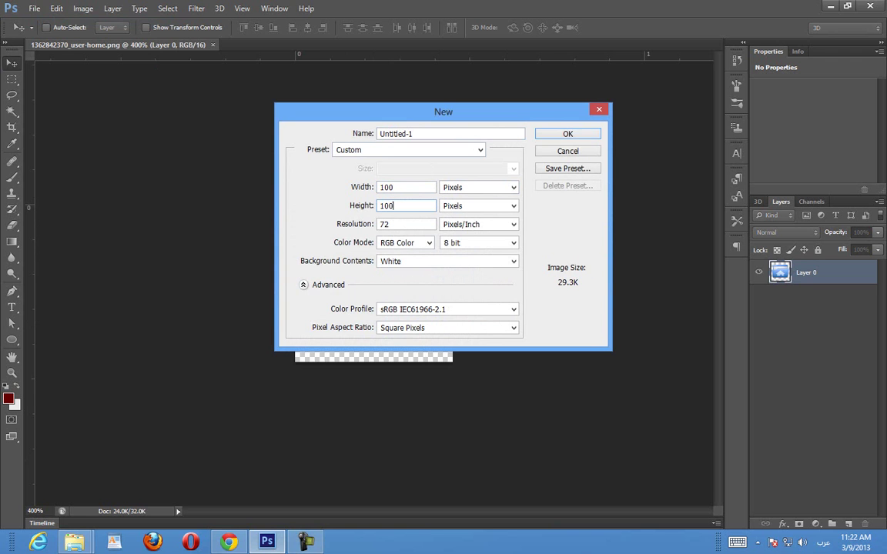
pyautogui.click(571, 134)
# Float the home folder icon image in its own window beside the enlarged blank canvas as a reference
pyautogui.moveTo(212, 46); pyautogui.dragTo(166, 98)
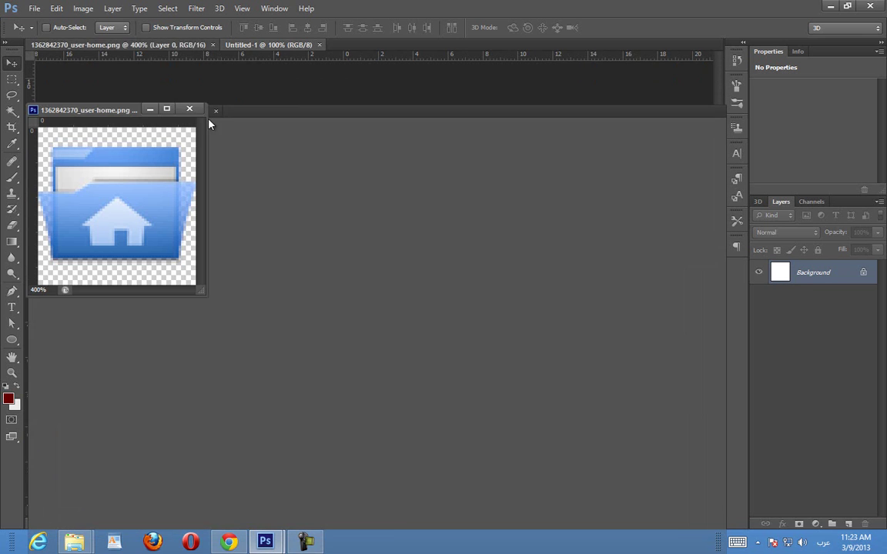
pyautogui.moveTo(109, 117); pyautogui.dragTo(115, 58)
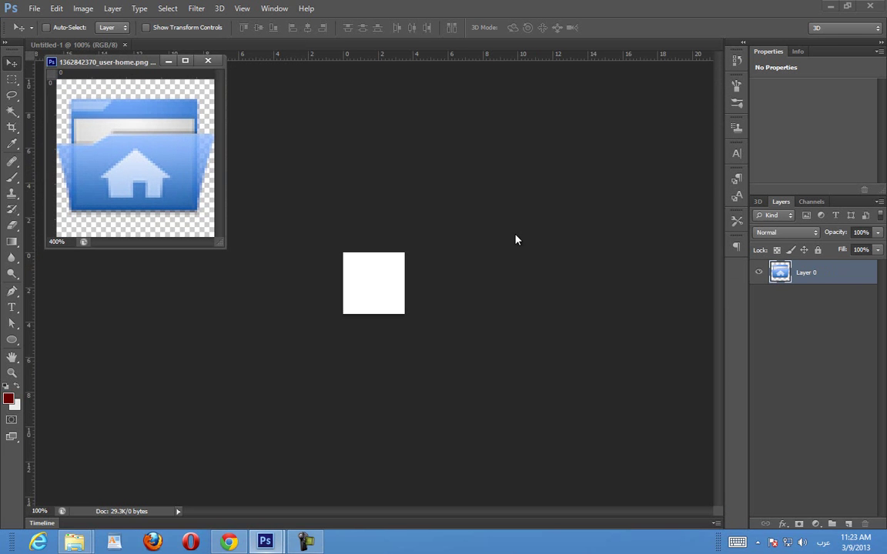
pyautogui.keyDown('ctrl'); pyautogui.click(348, 277); pyautogui.keyUp('ctrl')
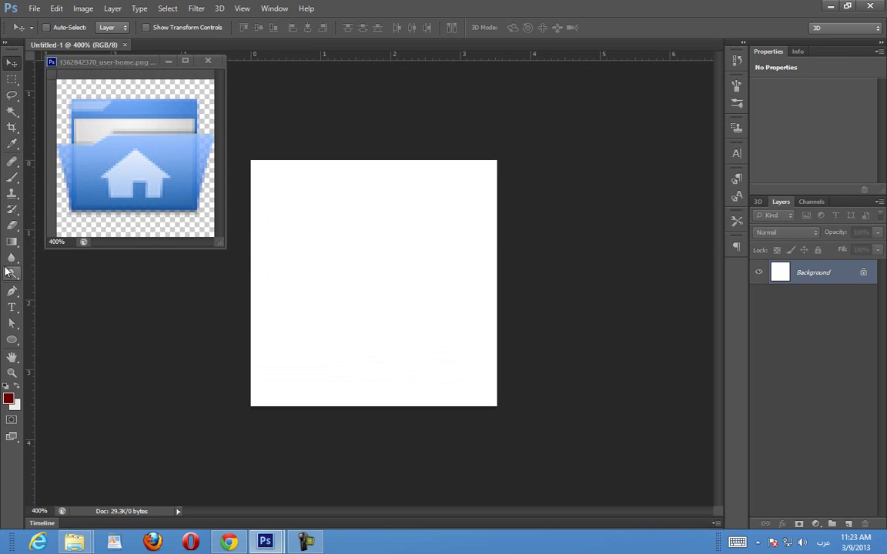
# Draw a rectangle shape about 74 px wide and 55 px high in the middle of the blank canvas
pyautogui.click(11, 340)
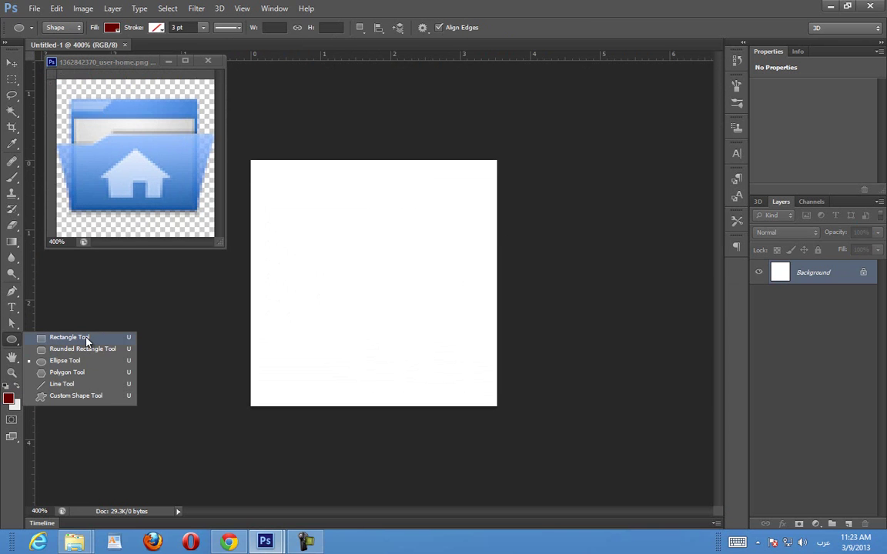
pyautogui.click(87, 338)
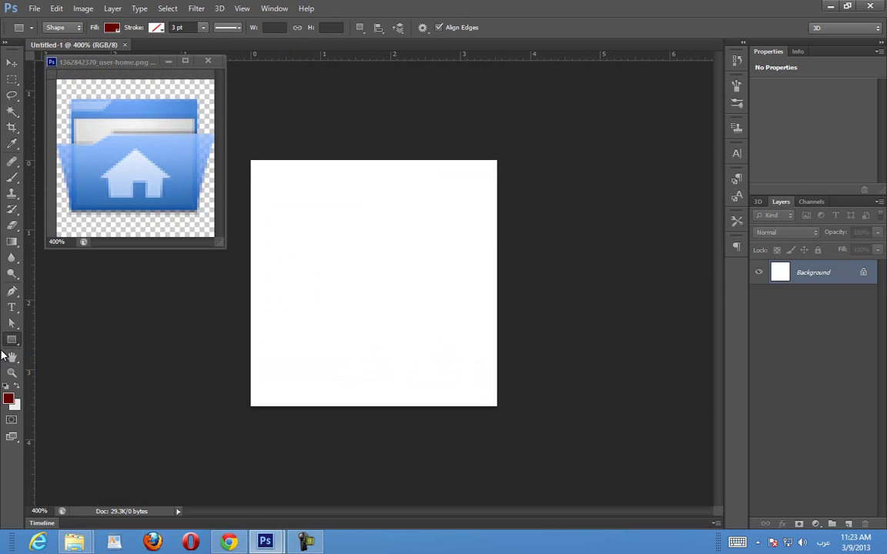
pyautogui.click(9, 342)
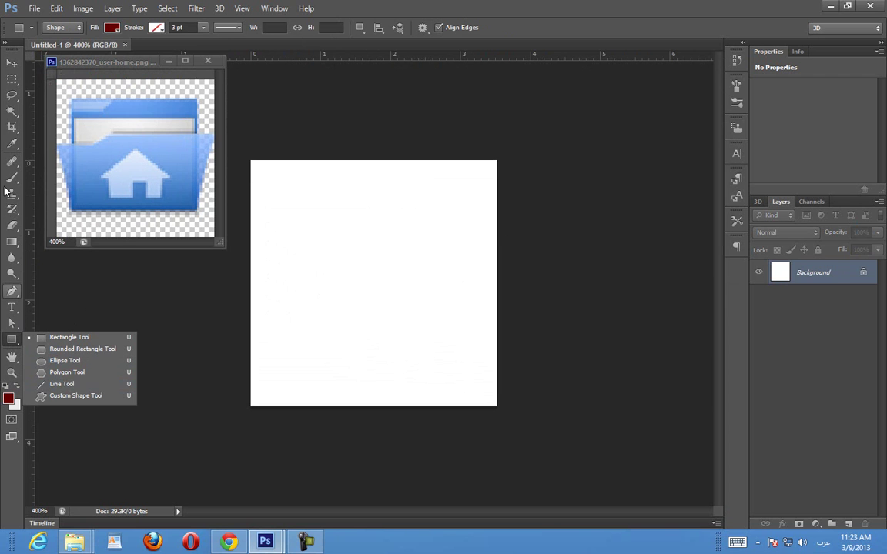
pyautogui.click(12, 80)
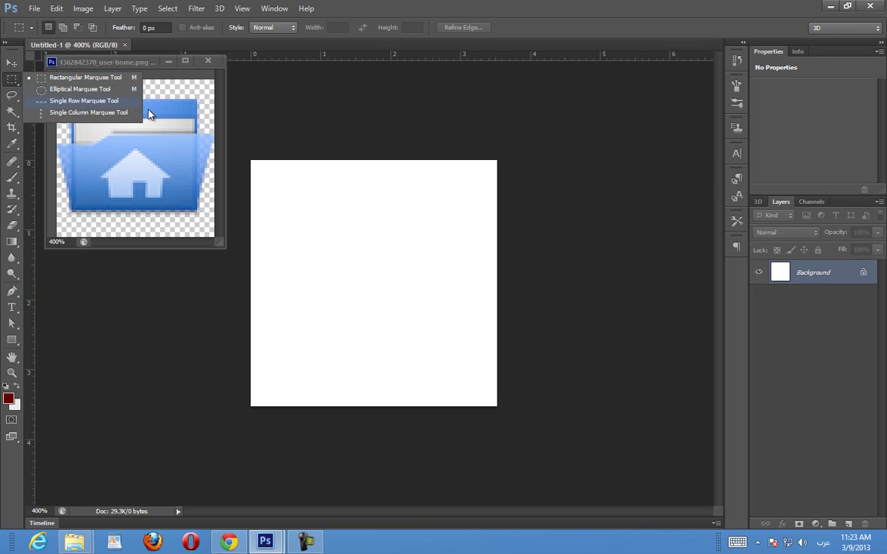
pyautogui.click(356, 3)
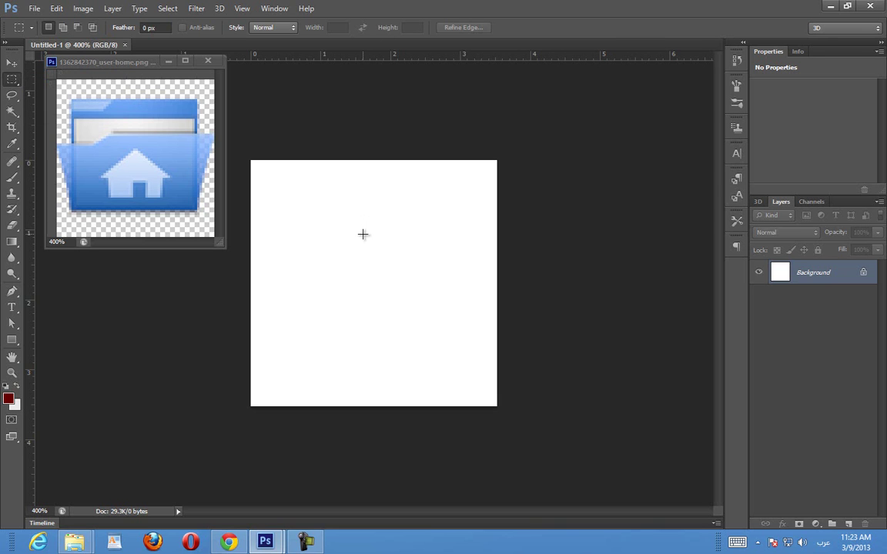
pyautogui.click(11, 340)
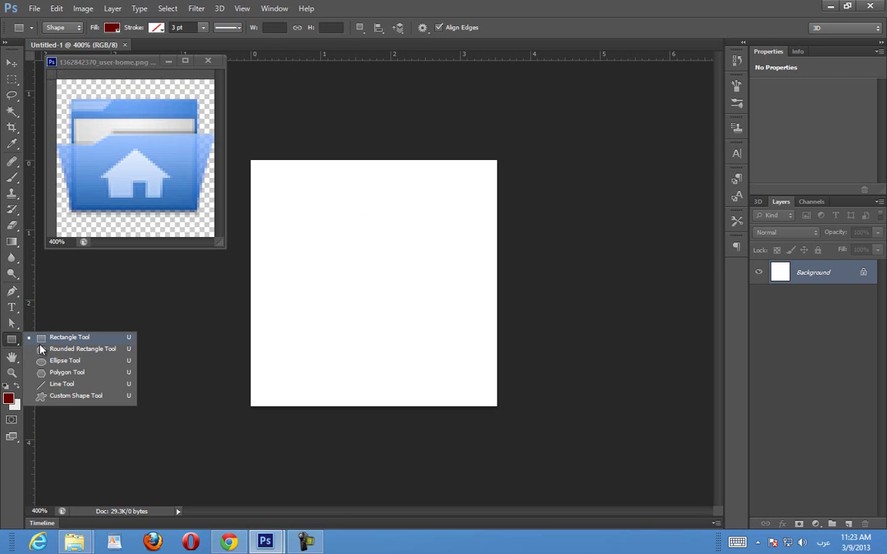
pyautogui.press('Escape')
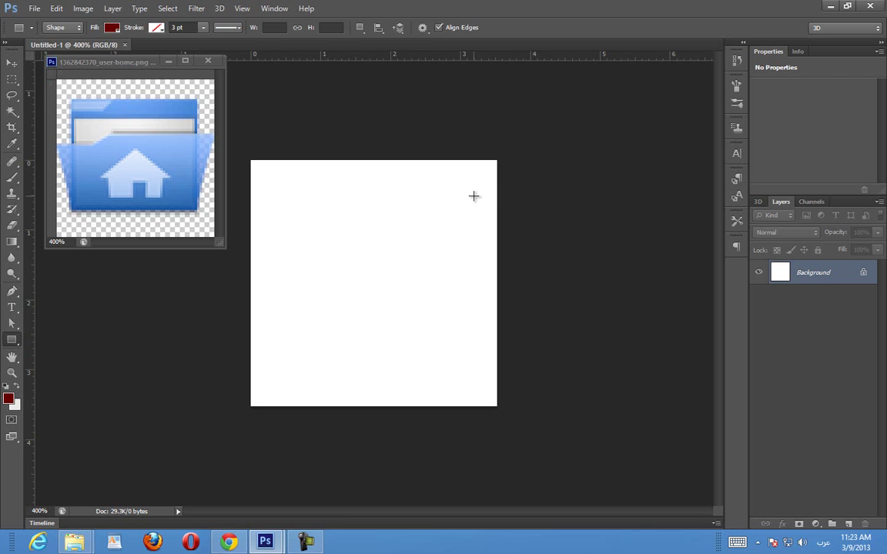
pyautogui.moveTo(472, 203); pyautogui.dragTo(283, 348)
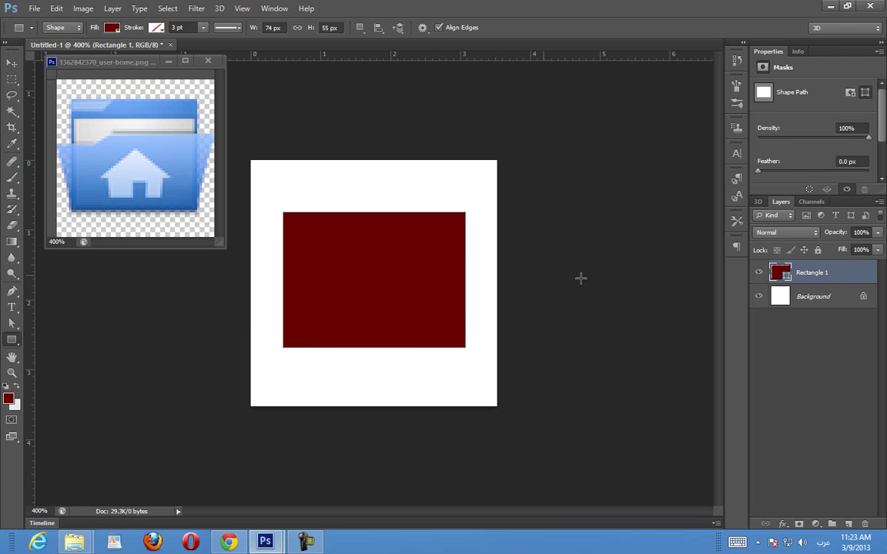
# Change the rectangle's fill to the light blue 9fc2f3 sampled from the reference folder's tab
pyautogui.doubleClick(775, 275)
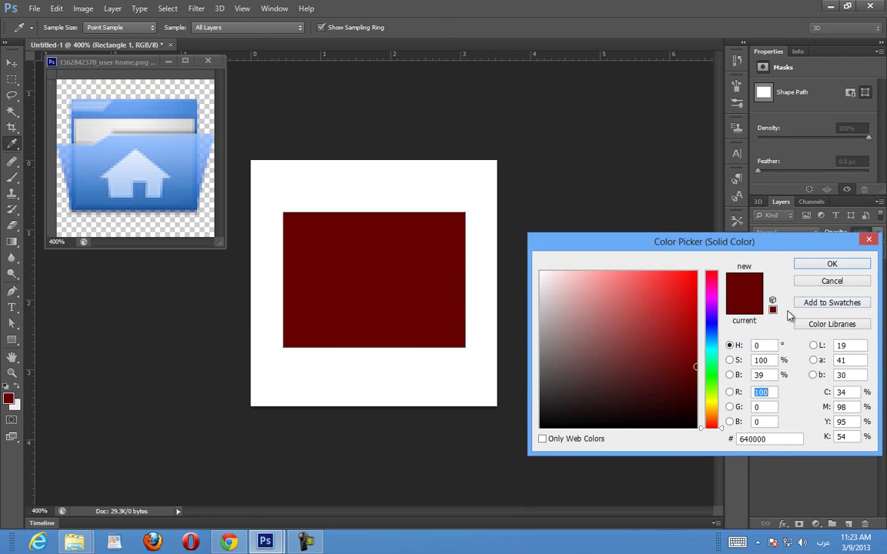
pyautogui.click(89, 101)
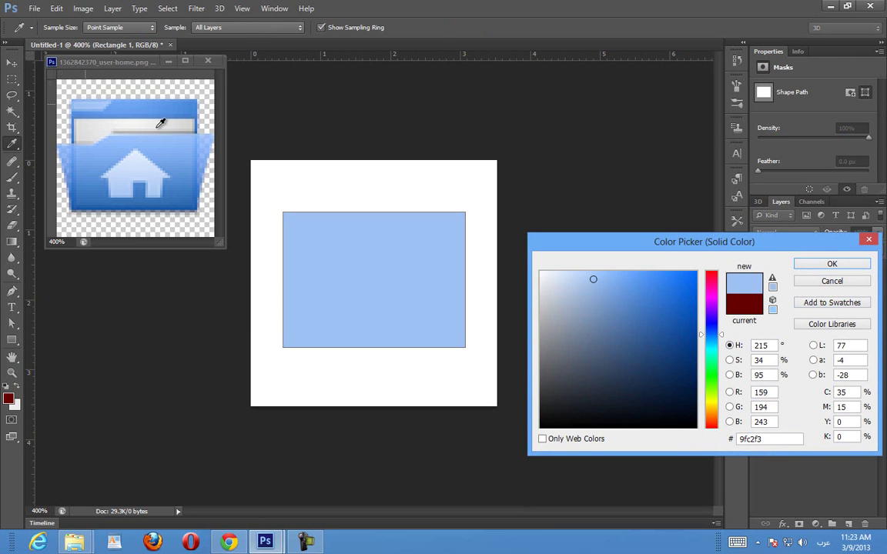
pyautogui.click(830, 264)
# Duplicate the rectangle layer and fill the copy with the blue 669fee sampled from the reference folder's back edge
pyautogui.moveTo(812, 276); pyautogui.dragTo(833, 524)
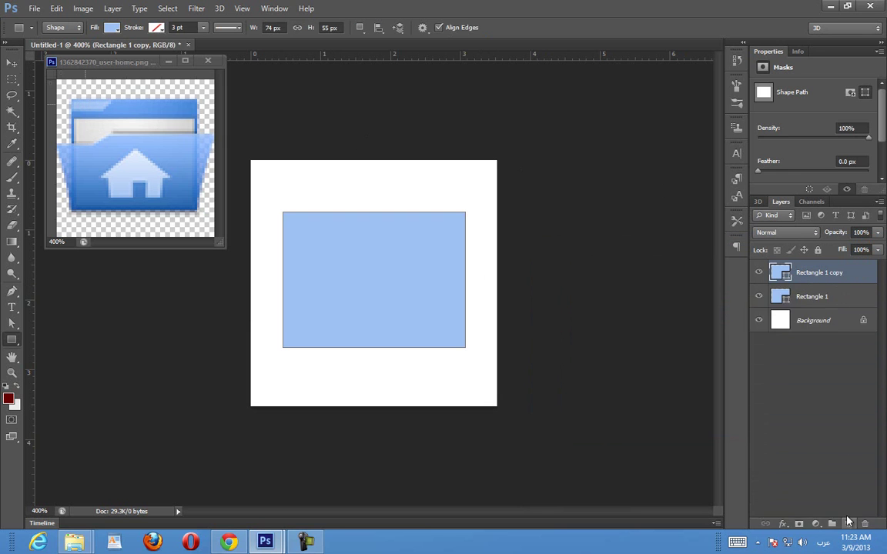
pyautogui.doubleClick(784, 273)
pyautogui.click(151, 100)
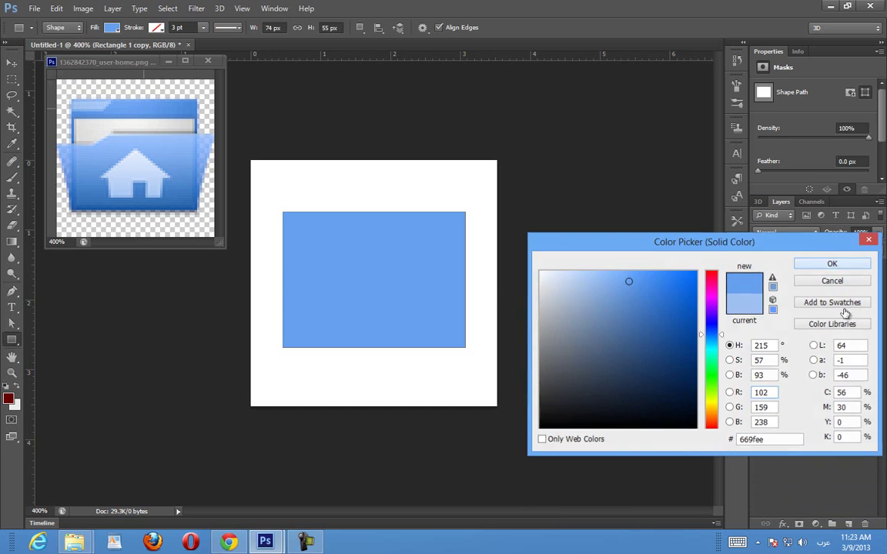
pyautogui.press('Return')
# Hide and show the two rectangle layers in turn to compare their colours on the canvas
pyautogui.click(759, 274)
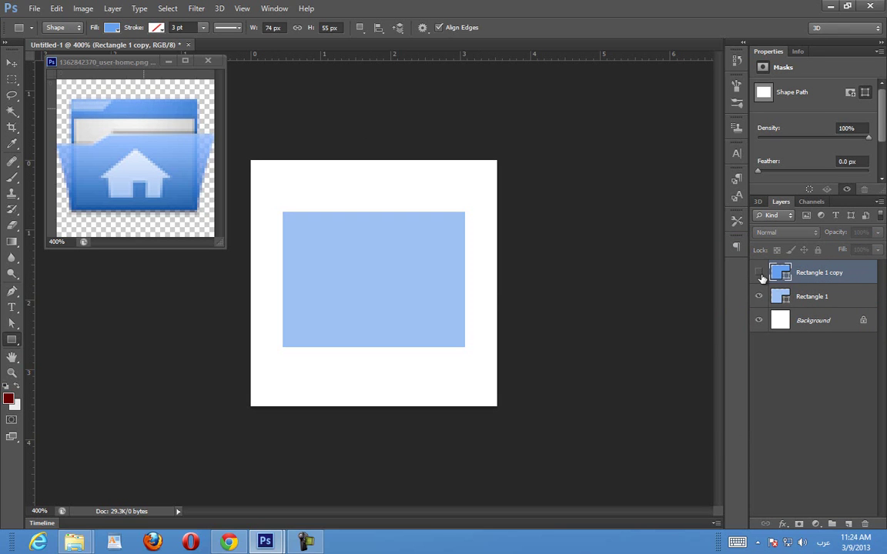
pyautogui.click(759, 297)
pyautogui.click(760, 298)
pyautogui.click(760, 274)
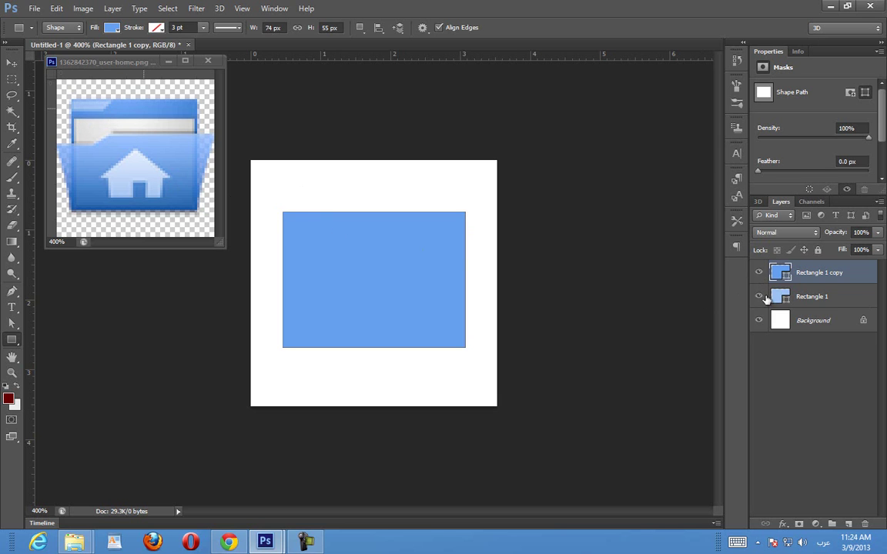
pyautogui.hotkey('ctrl', '+')
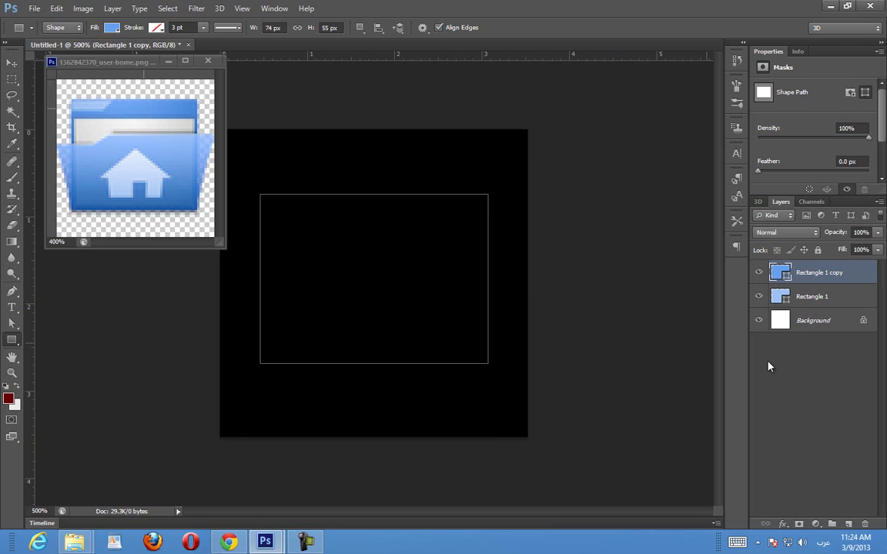
# Draw a slanted folder-tab shape about 33 px wide and 8 px high over the blue rectangle's upper-left corner with the Pen tool
pyautogui.click(826, 389)
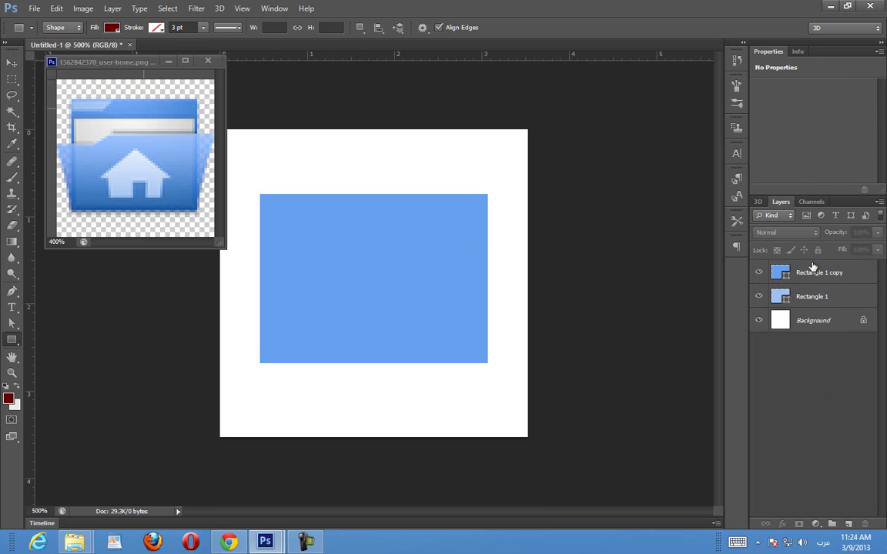
pyautogui.click(812, 273)
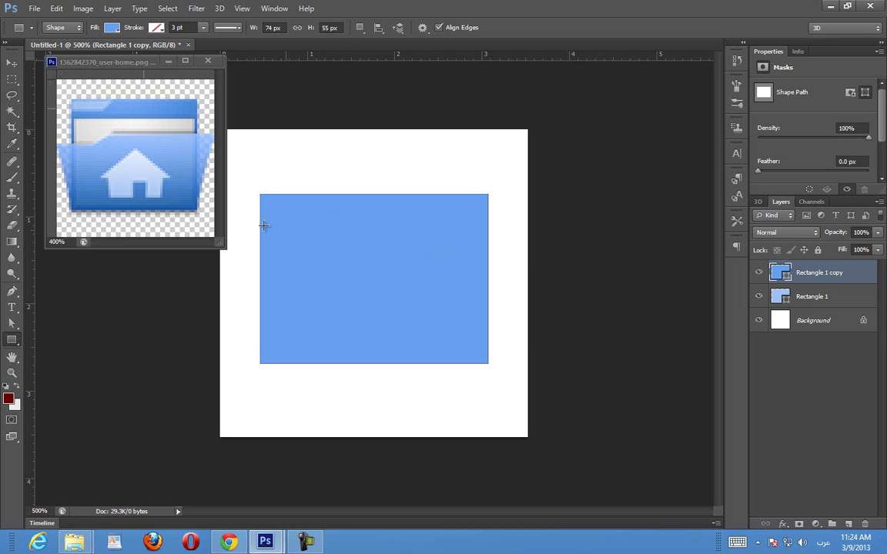
pyautogui.click(15, 291)
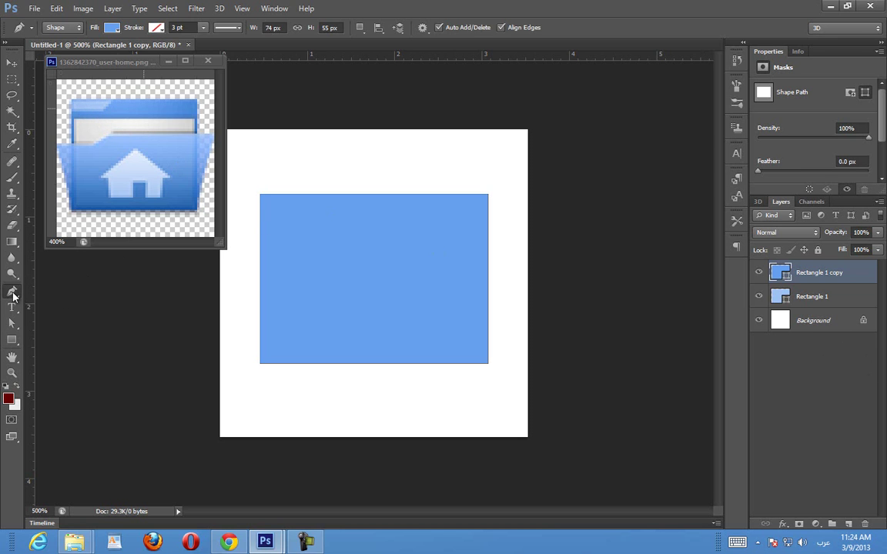
pyautogui.click(355, 188)
pyautogui.click(343, 210)
pyautogui.click(254, 210)
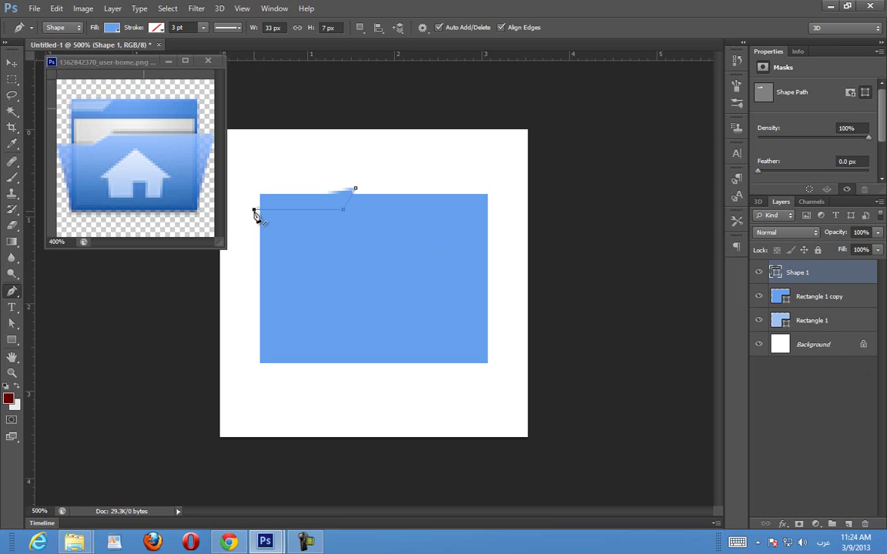
pyautogui.click(254, 186)
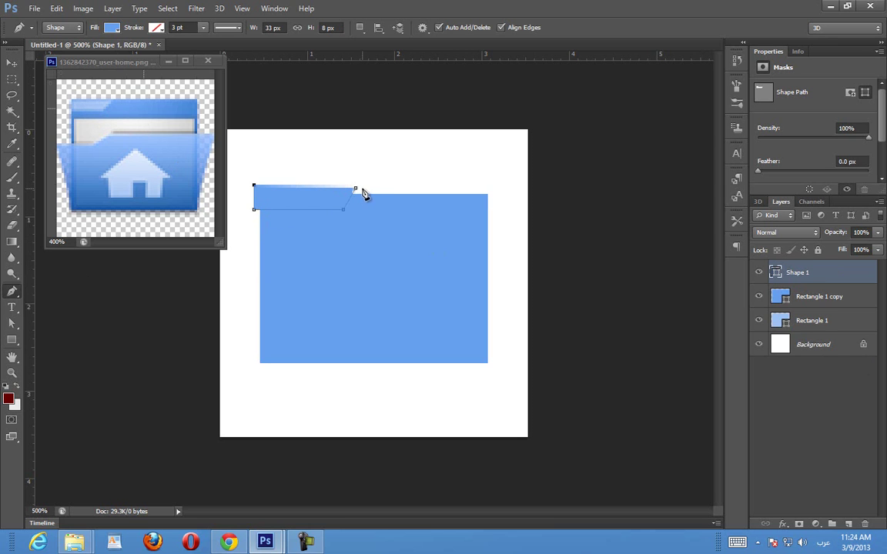
pyautogui.click(356, 190)
# Hide and show the tab shape and the darker blue rectangle in turn to compare the overlapping areas
pyautogui.click(759, 272)
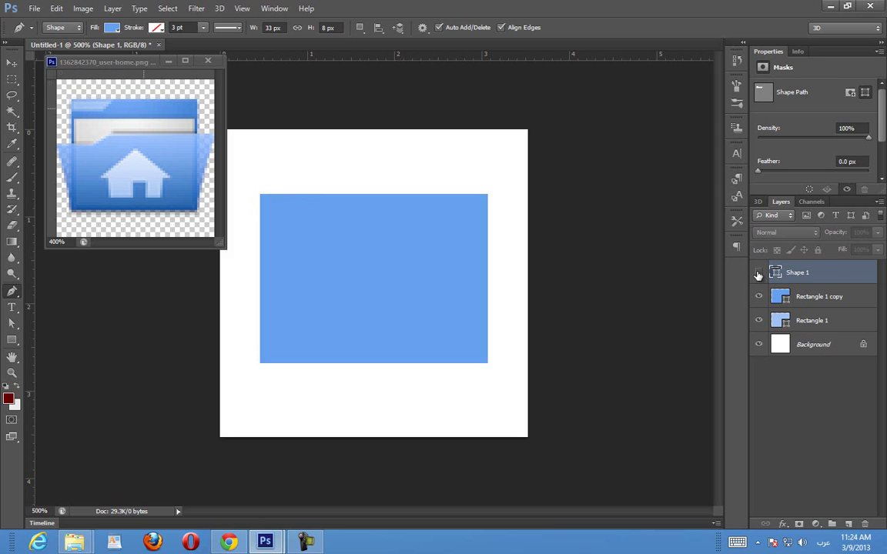
pyautogui.click(758, 273)
pyautogui.click(760, 296)
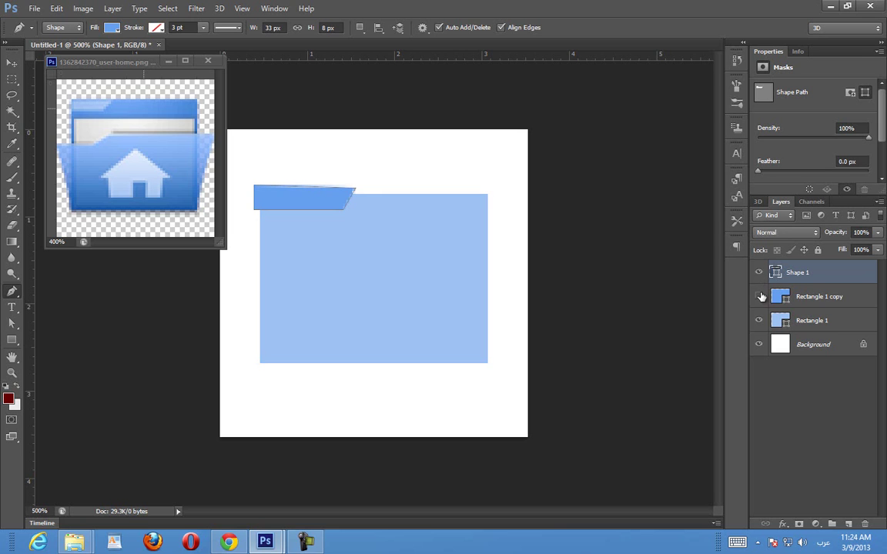
pyautogui.click(759, 296)
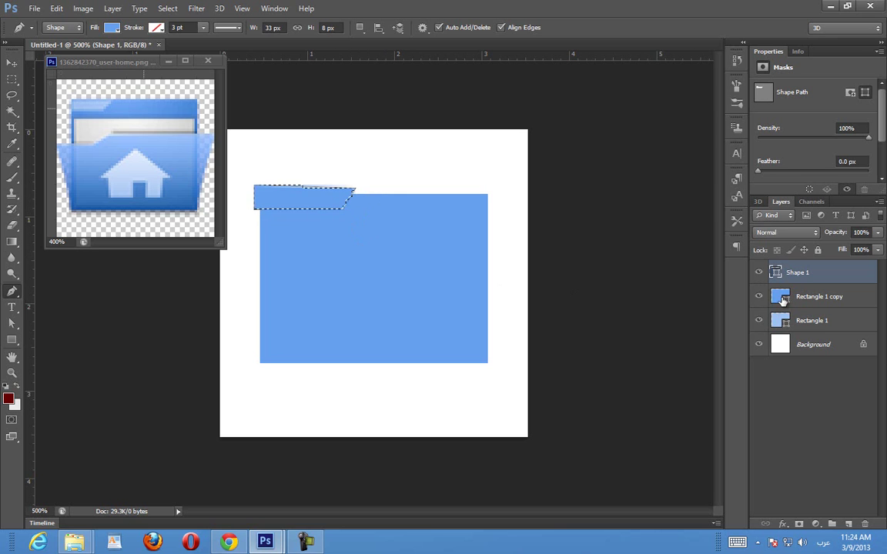
# Select the darker blue rectangle's area minus the tab shape and apply it as a layer mask on Rectangle 1 copy
pyautogui.moveTo(782, 300); pyautogui.dragTo(784, 303)
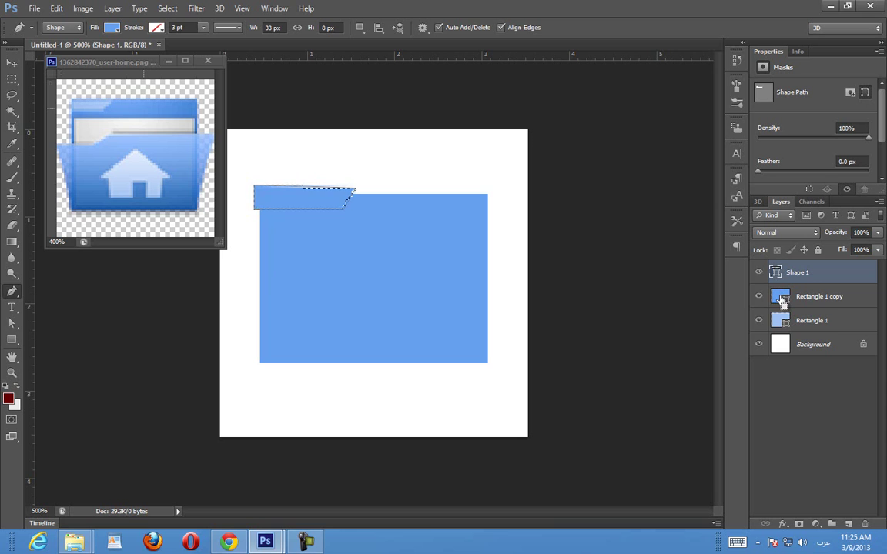
pyautogui.hotkey('ctrl', 'd')
pyautogui.keyDown('ctrl'); pyautogui.click(779, 298); pyautogui.keyUp('ctrl')
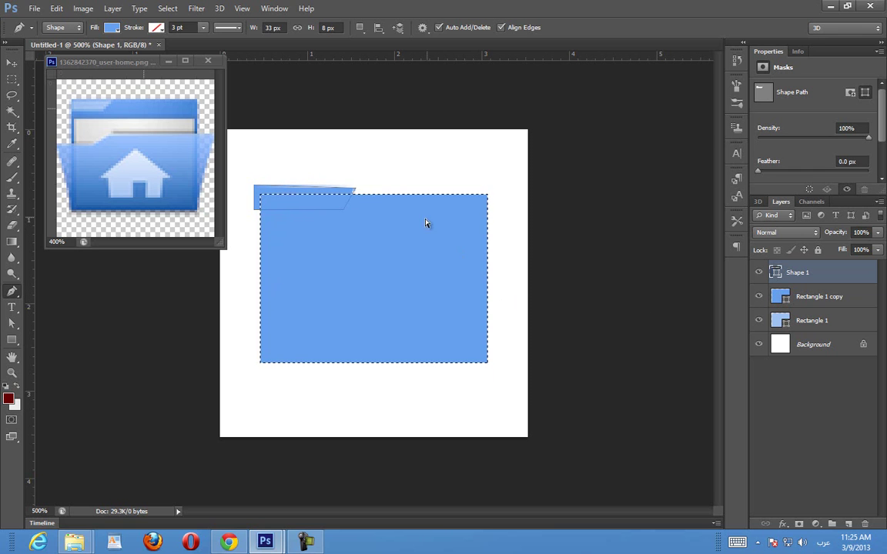
pyautogui.keyDown('ctrl'); pyautogui.keyDown('alt'); pyautogui.click(774, 274); pyautogui.keyUp('alt'); pyautogui.keyUp('ctrl')
pyautogui.click(812, 300)
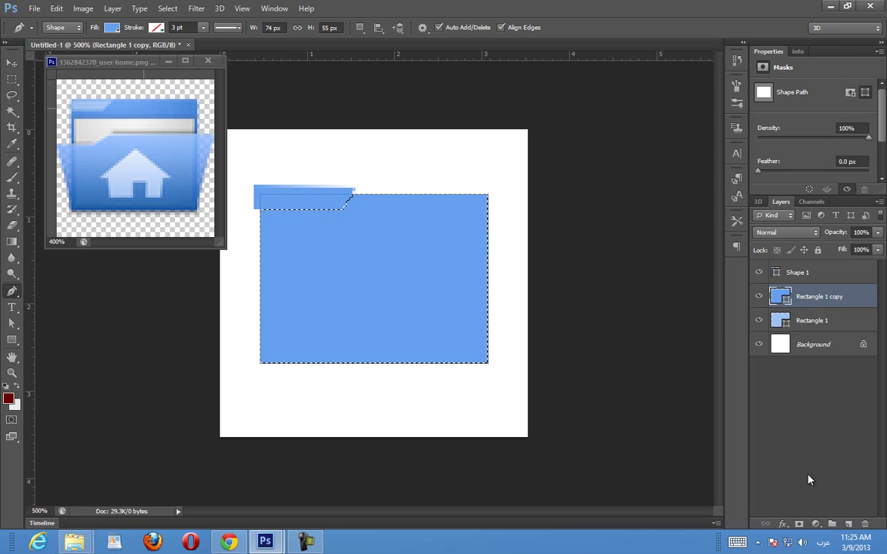
pyautogui.click(800, 523)
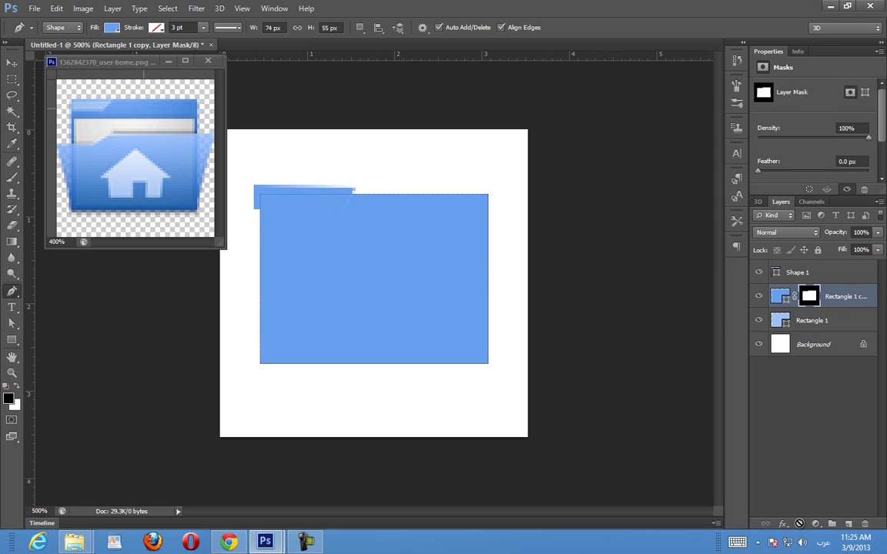
# Delete the Shape 1 tab layer and toggle the masked rectangle's visibility to check the light blue tab
pyautogui.click(758, 272)
pyautogui.click(804, 273)
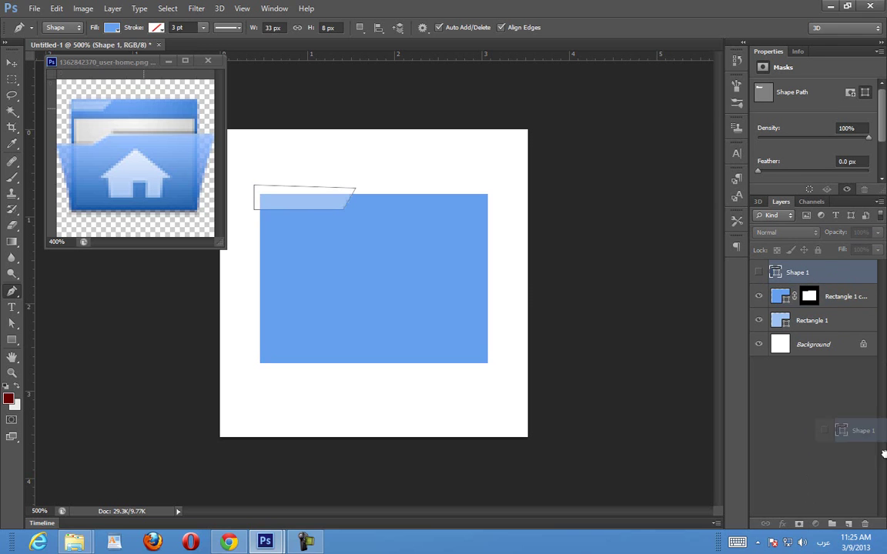
pyautogui.press('Delete')
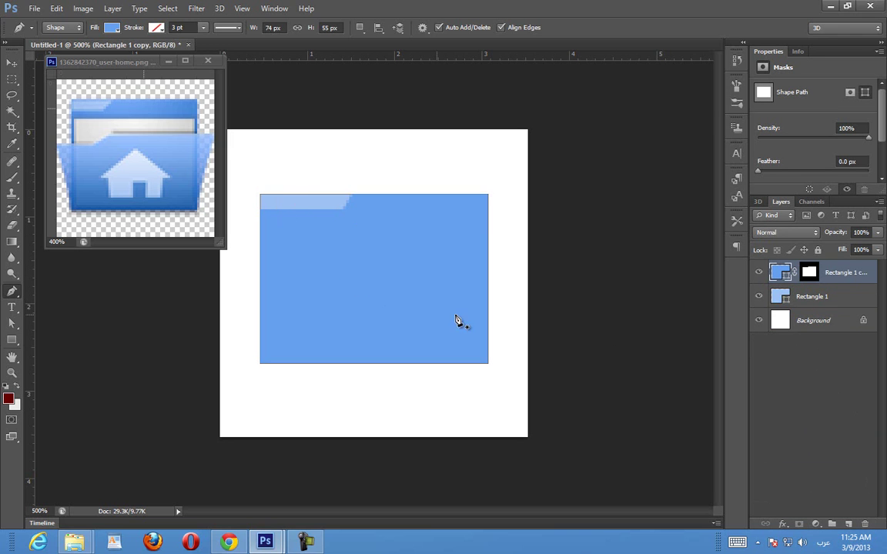
pyautogui.click(759, 273)
pyautogui.click(759, 273)
# Add a Gradient Overlay to the masked rectangle with its end stop set to 6da4f2, sampled from the reference folder's upper edge
pyautogui.click(783, 523)
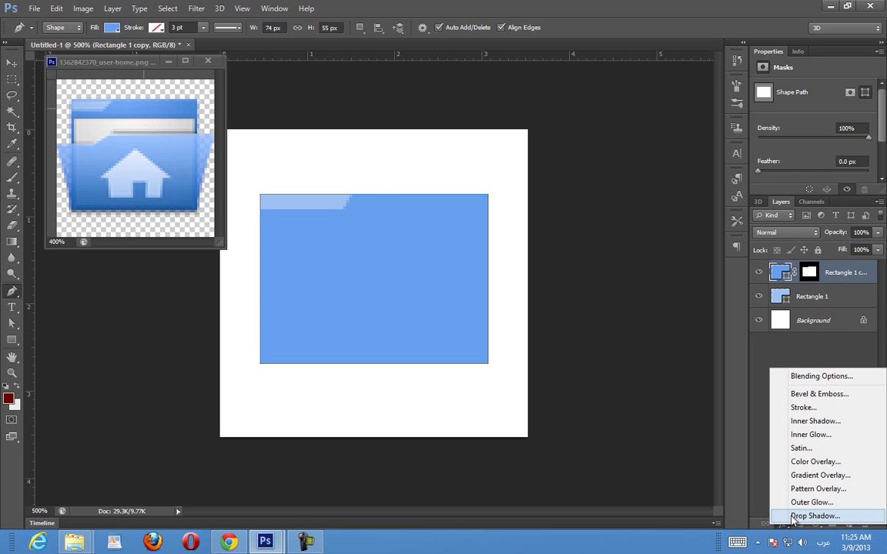
pyautogui.click(796, 474)
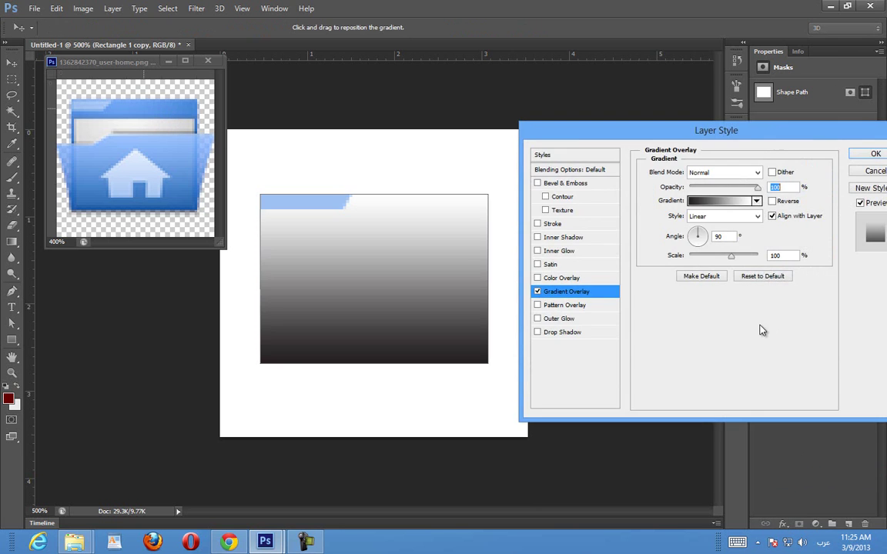
pyautogui.click(720, 201)
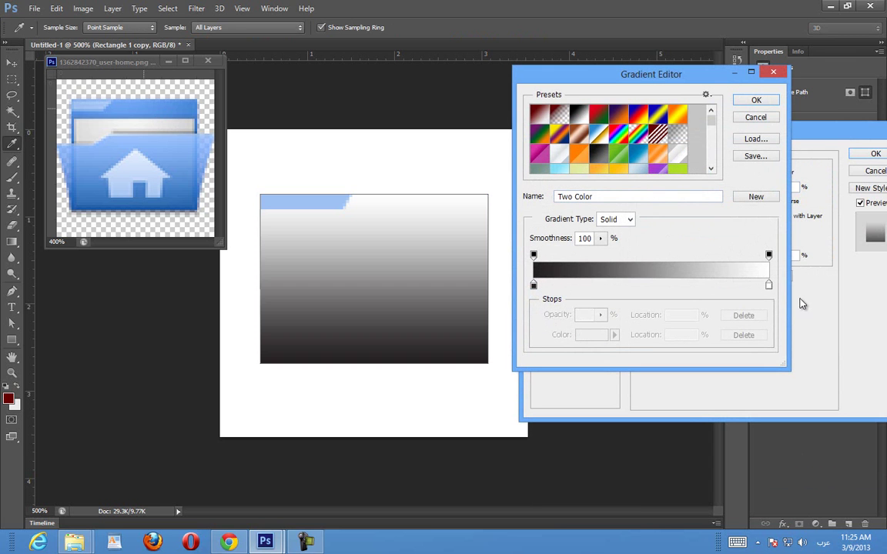
pyautogui.doubleClick(769, 286)
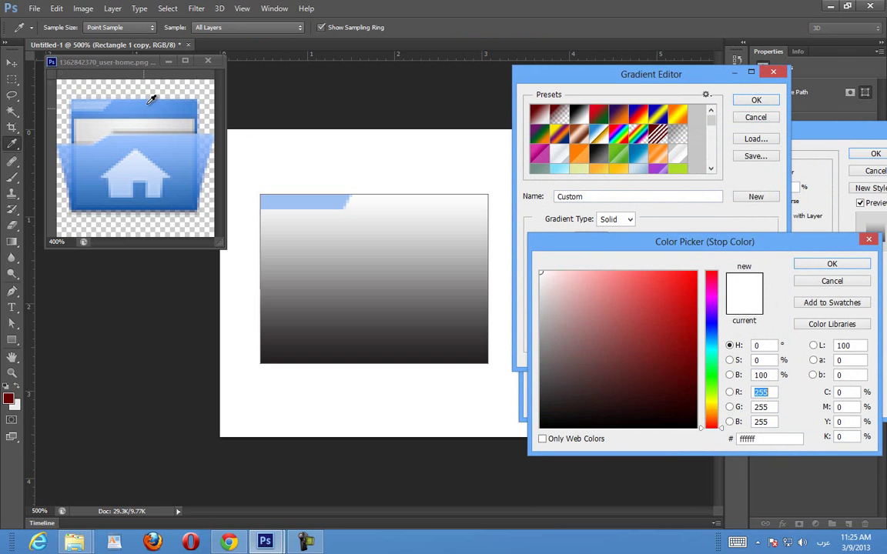
pyautogui.click(142, 102)
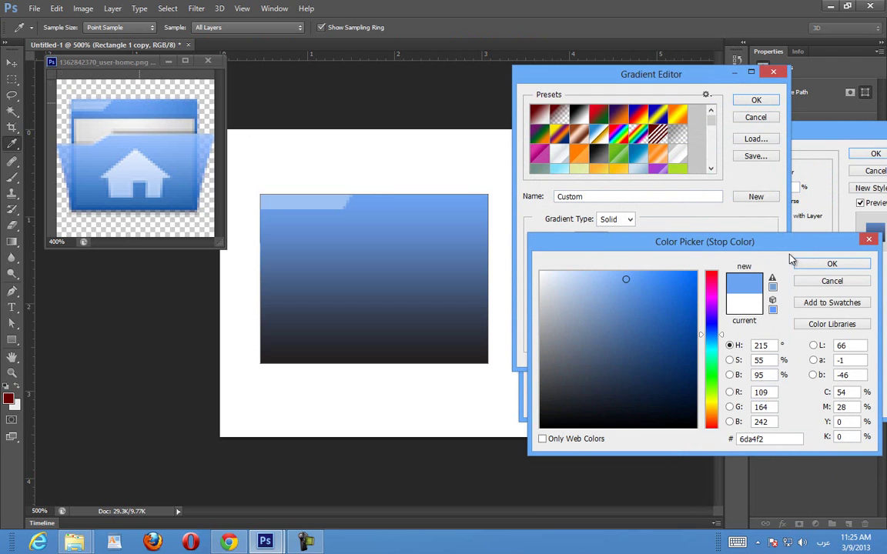
pyautogui.click(831, 264)
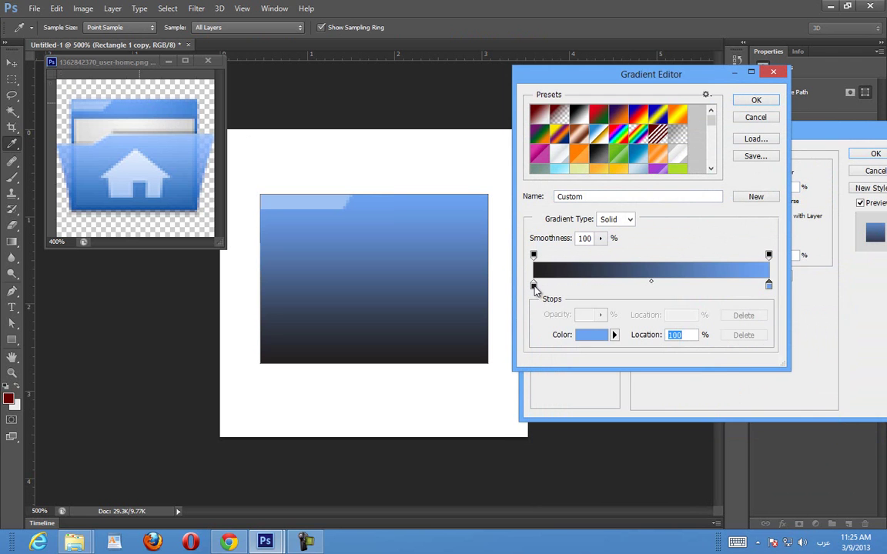
# Set the gradient's start stop to the darker blue 5787c4 sampled just above the reference folder's paper
pyautogui.doubleClick(533, 285)
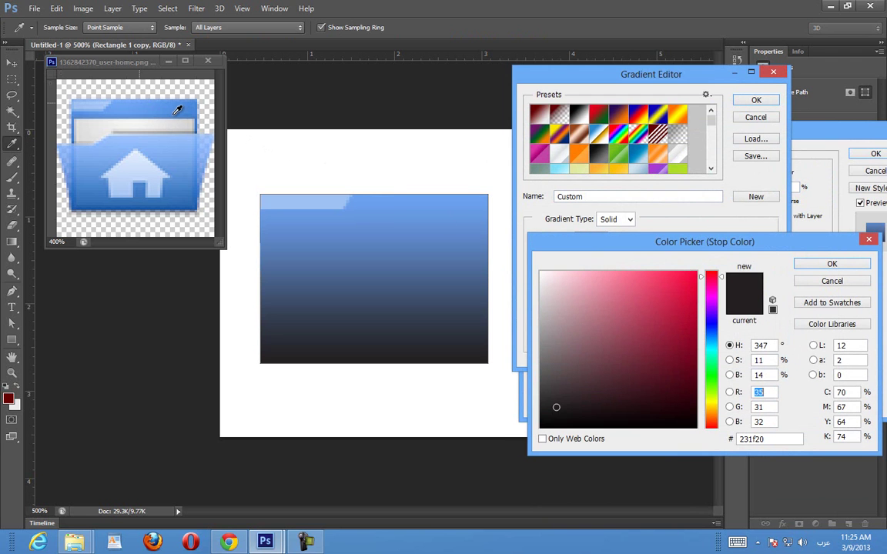
pyautogui.click(172, 117)
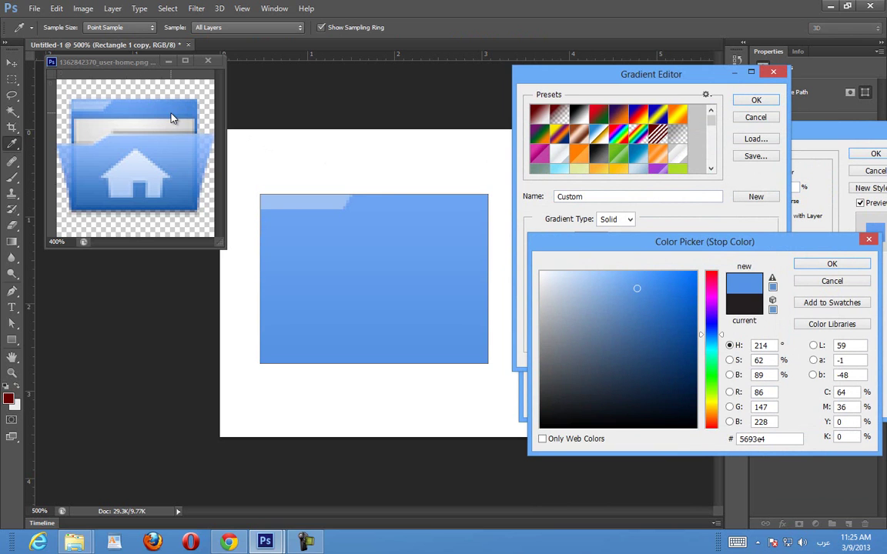
pyautogui.click(172, 122)
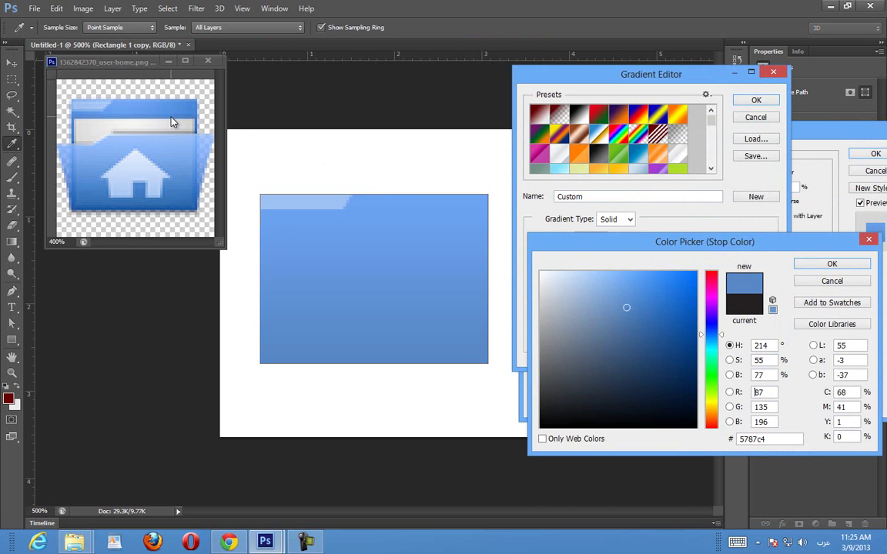
pyautogui.click(836, 264)
# Add a third 5787c4 colour stop at 89% and apply the gradient overlay
pyautogui.moveTo(556, 286); pyautogui.dragTo(713, 286)
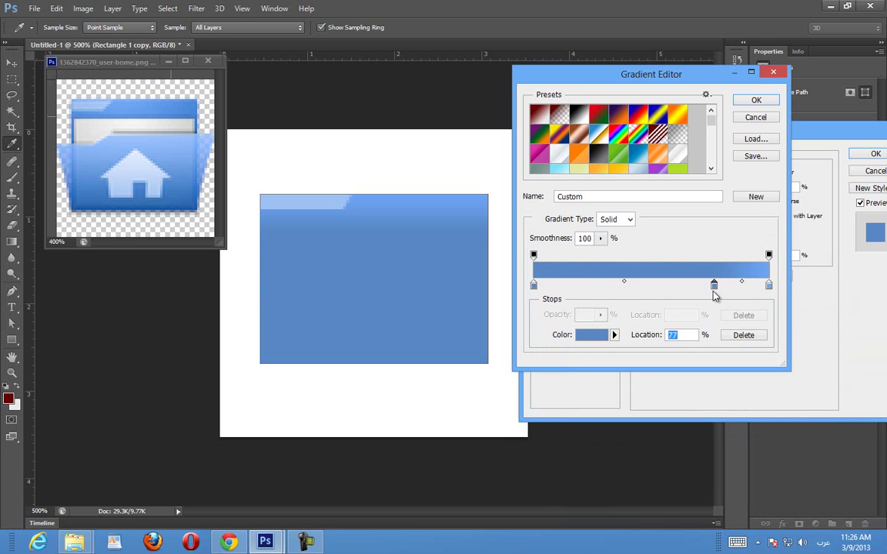
pyautogui.moveTo(715, 286); pyautogui.dragTo(743, 290)
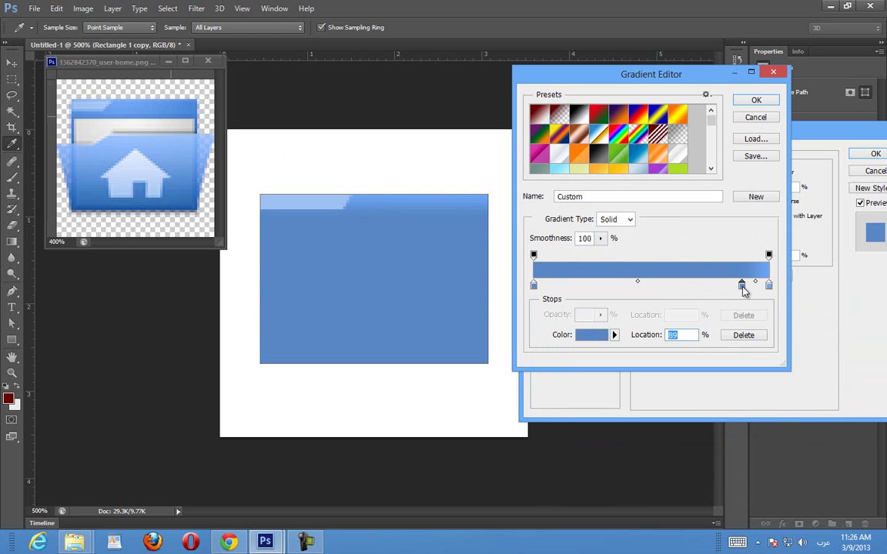
pyautogui.click(756, 100)
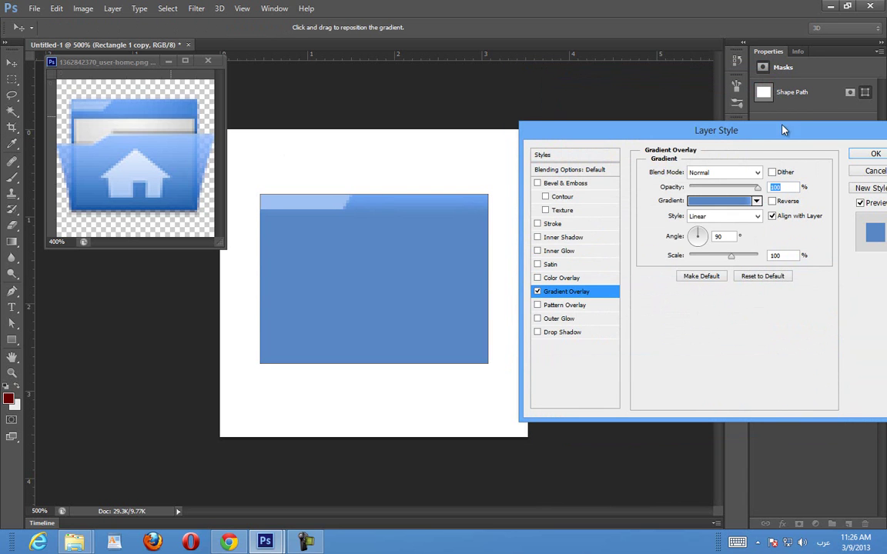
pyautogui.click(875, 154)
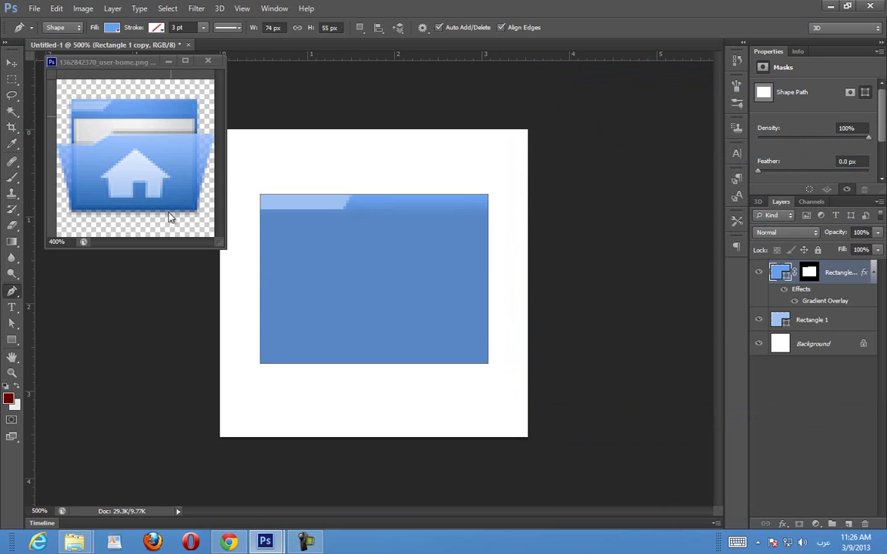
# Draw a rectangle about 71 px wide and 46 px high inside the folder and fill it with light grey sampled from the reference paper
pyautogui.click(12, 340)
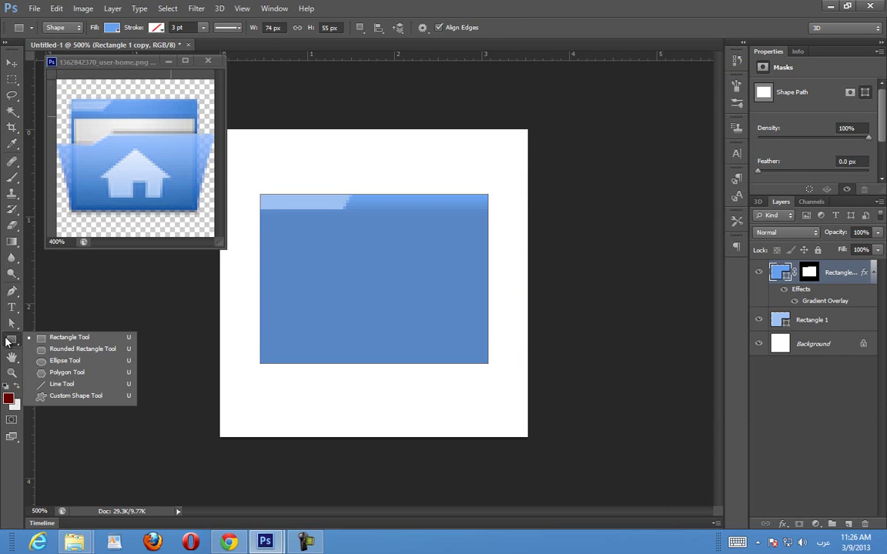
pyautogui.click(44, 340)
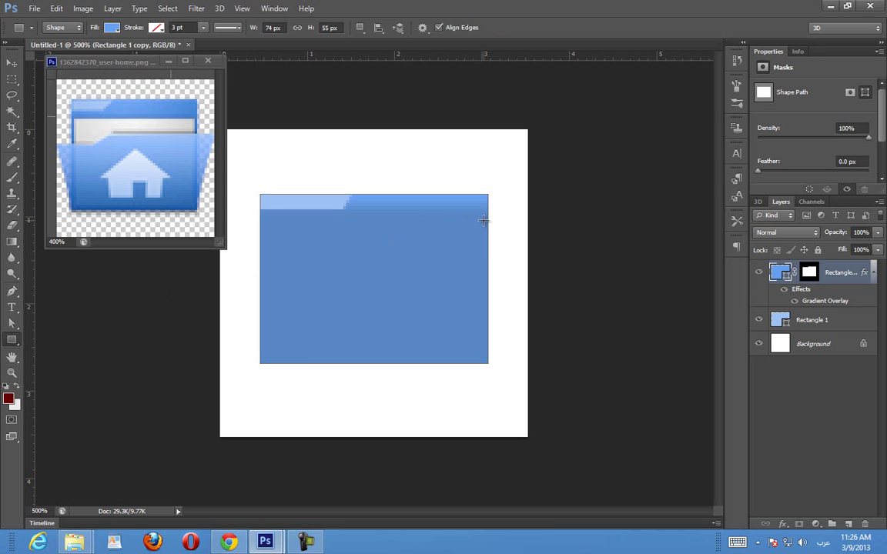
pyautogui.moveTo(484, 216); pyautogui.dragTo(267, 357)
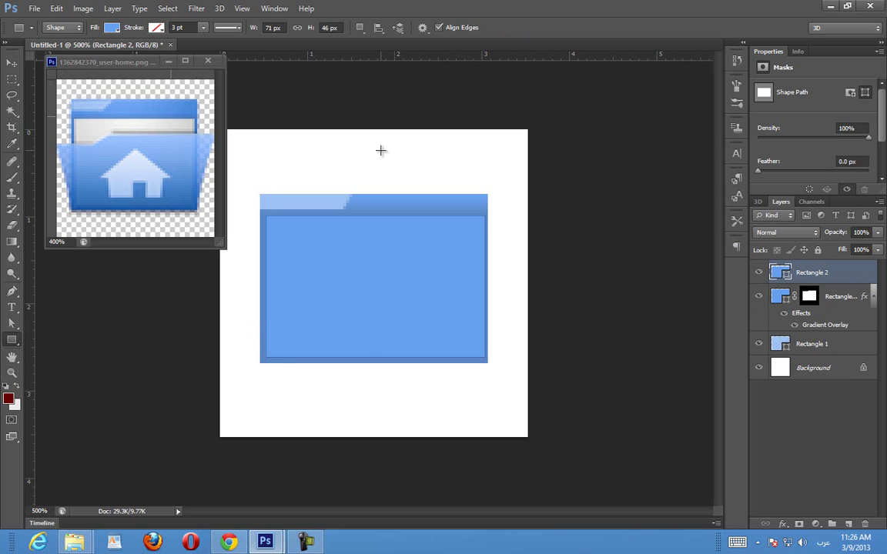
pyautogui.doubleClick(780, 273)
pyautogui.click(76, 122)
pyautogui.click(821, 266)
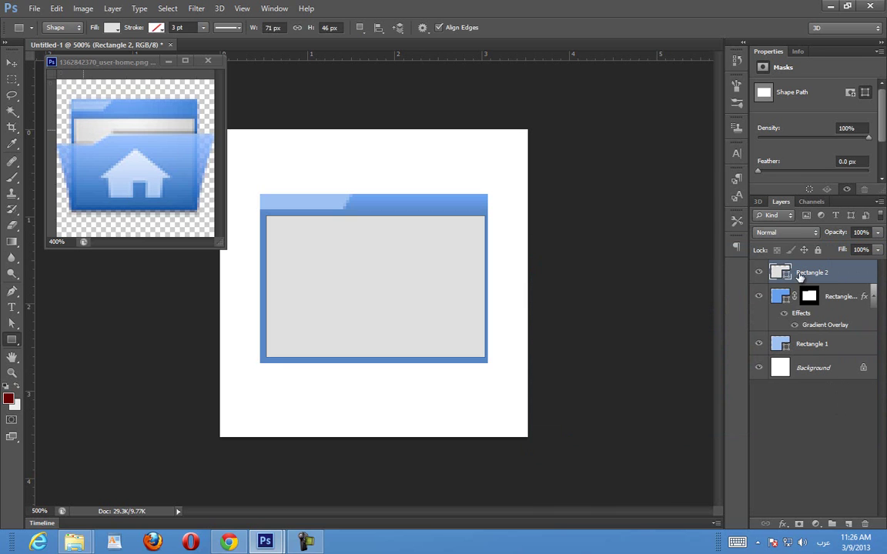
# Align the vertical centres of the grey paper rectangle and the masked blue rectangle, leaving only the paper layer selected
pyautogui.keyDown('shift'); pyautogui.click(831, 297); pyautogui.keyUp('shift')
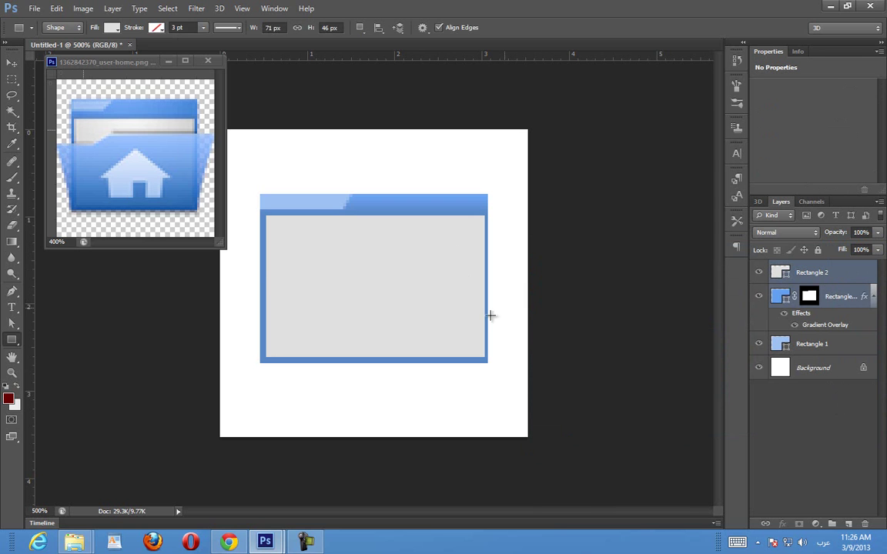
pyautogui.click(13, 62)
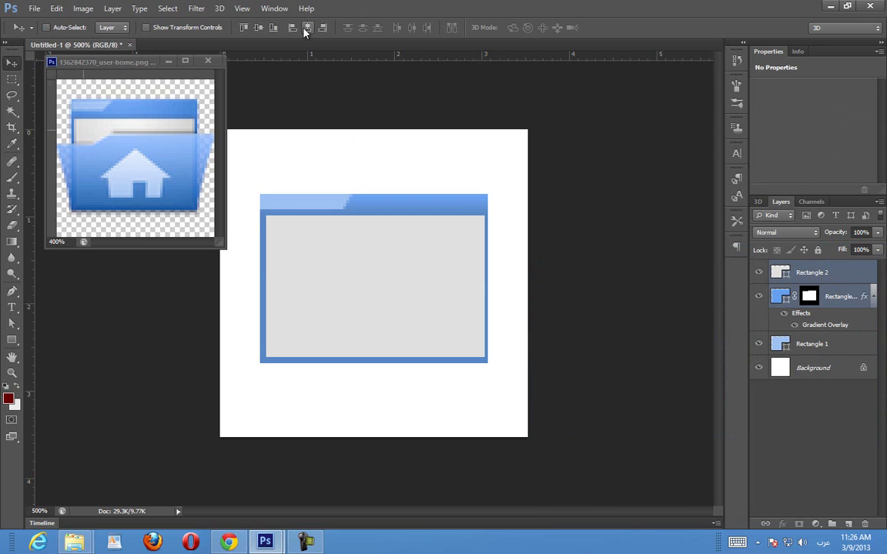
pyautogui.click(259, 28)
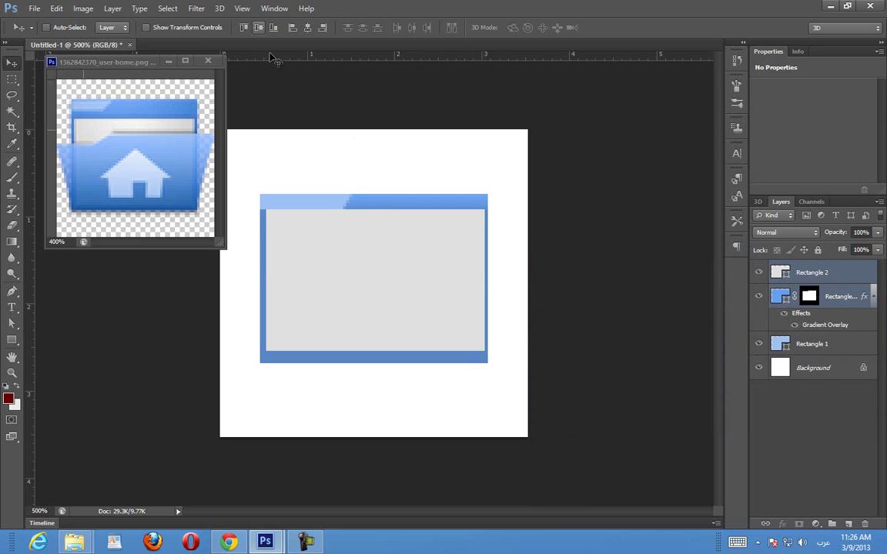
pyautogui.click(836, 273)
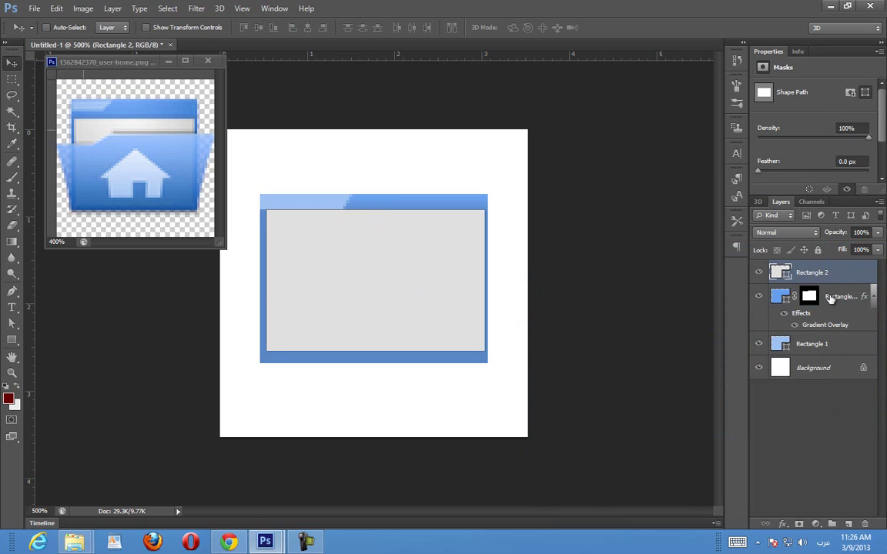
# Move the grey paper rectangle down 2 px and pull in its right edge to scale its width to 98.59%
pyautogui.press('Down')
pyautogui.press('Down')
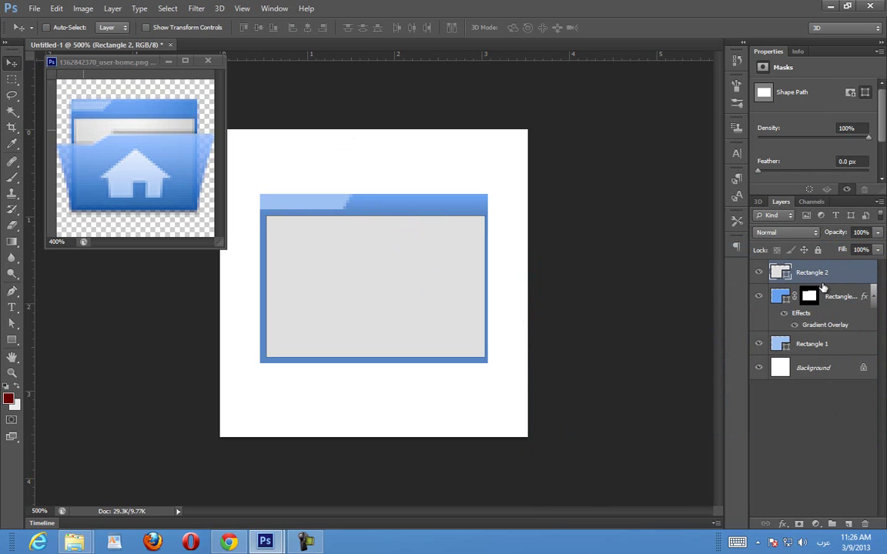
pyautogui.press('Left')
pyautogui.press('Right')
pyautogui.hotkey('ctrl', 't')
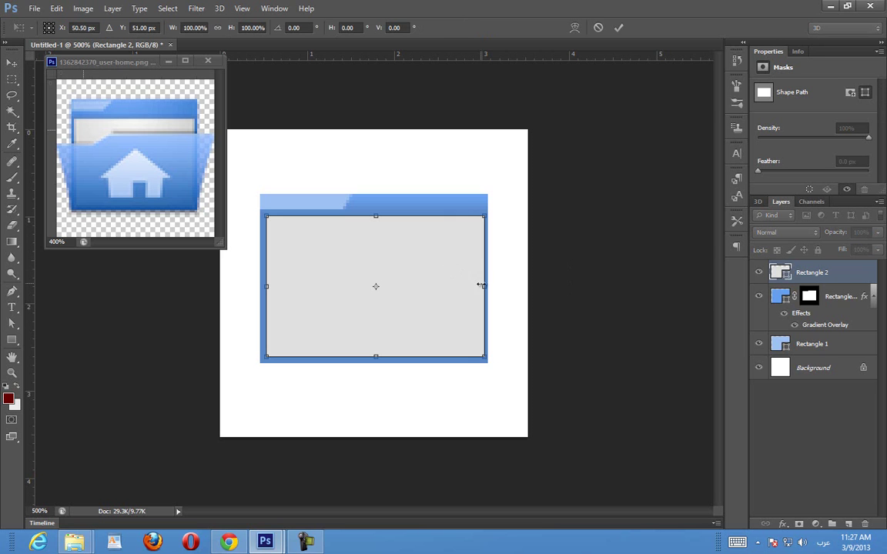
pyautogui.moveTo(484, 287); pyautogui.dragTo(482, 288)
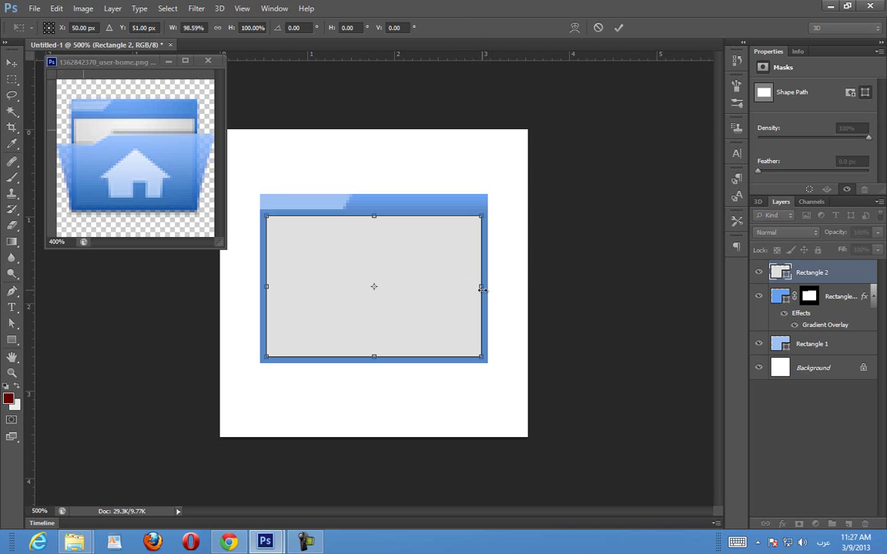
pyautogui.press('Return')
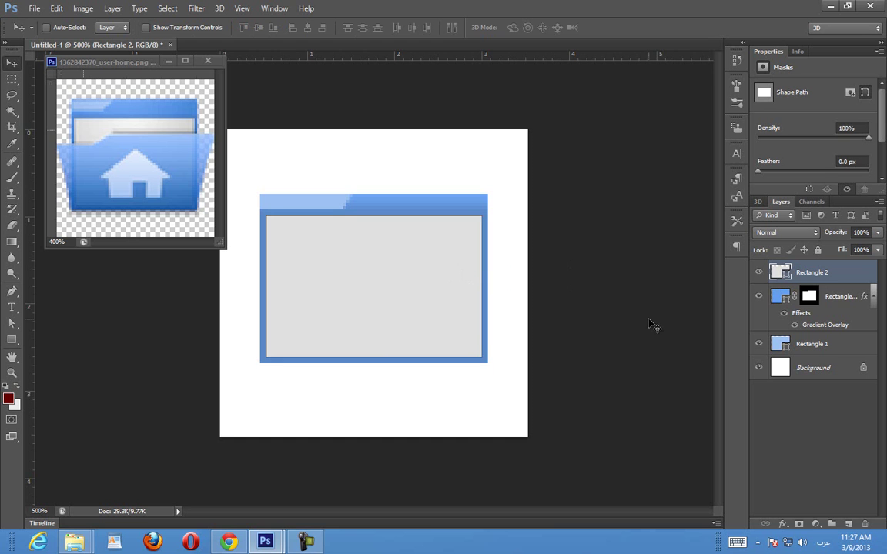
# Widen the grey paper rectangle symmetrically about its centre to 102.86%, leaving a thin blue border on both sides
pyautogui.hotkey('ctrl', '+')
pyautogui.hotkey('ctrl', '+')
pyautogui.hotkey('ctrl', '+')
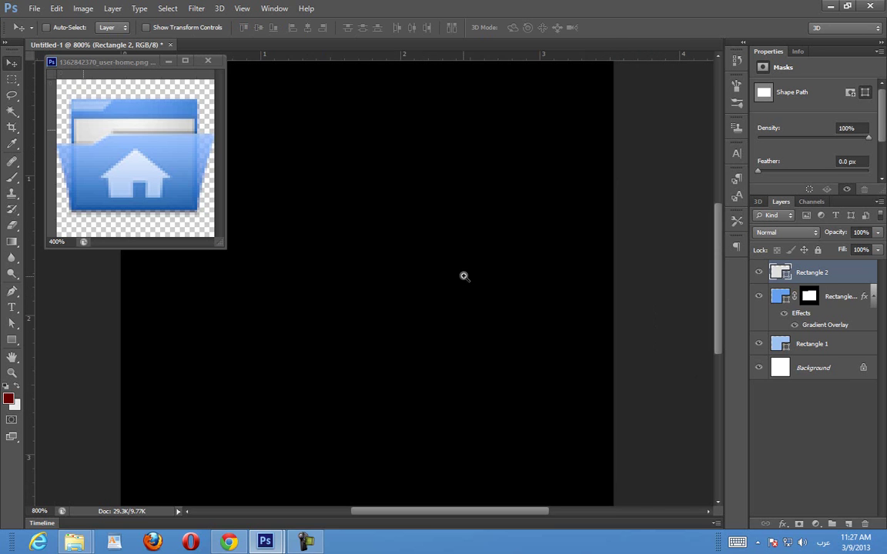
pyautogui.hotkey('ctrl', '+')
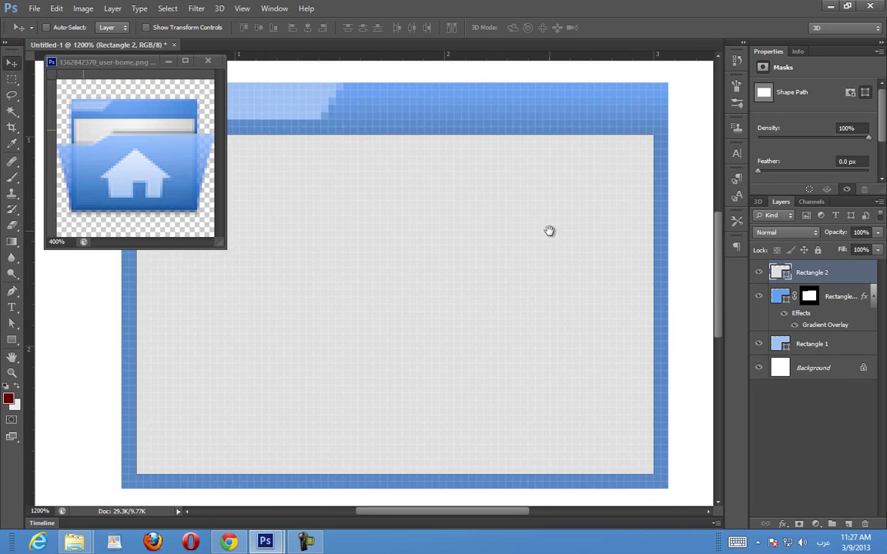
pyautogui.hotkey('ctrl', '+')
pyautogui.hotkey('ctrl', '+')
pyautogui.hotkey('ctrl', '+')
pyautogui.moveTo(591, 218); pyautogui.dragTo(473, 342)
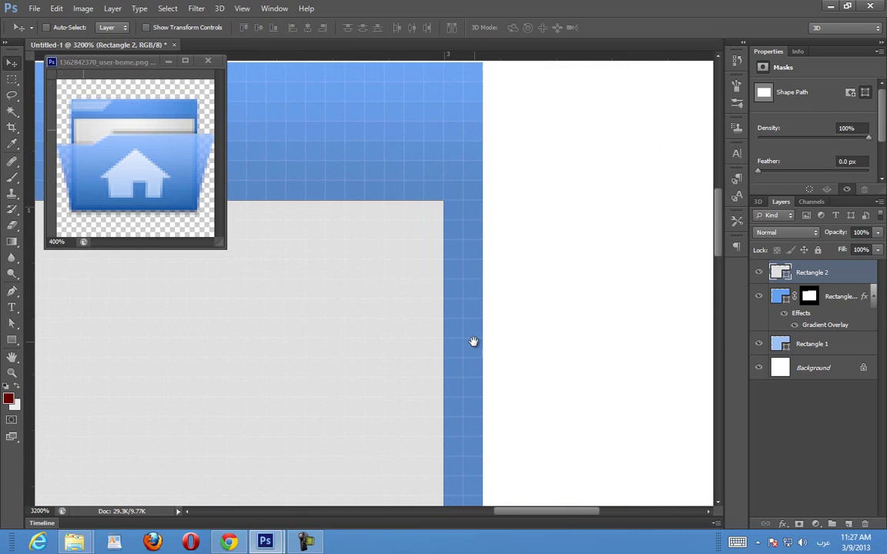
pyautogui.hotkey('ctrl', 't')
pyautogui.moveTo(447, 384); pyautogui.dragTo(491, 174)
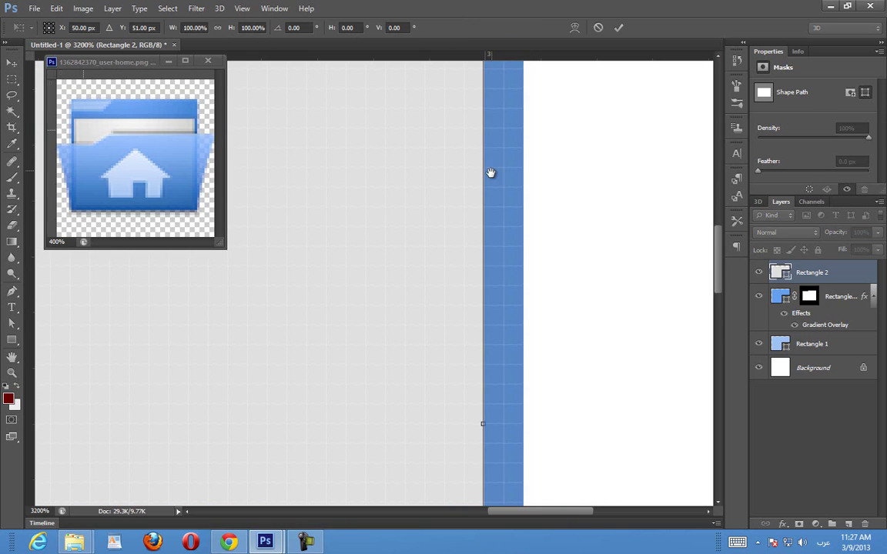
pyautogui.moveTo(479, 423); pyautogui.dragTo(516, 321)
pyautogui.scroll(-5, 523, 317)
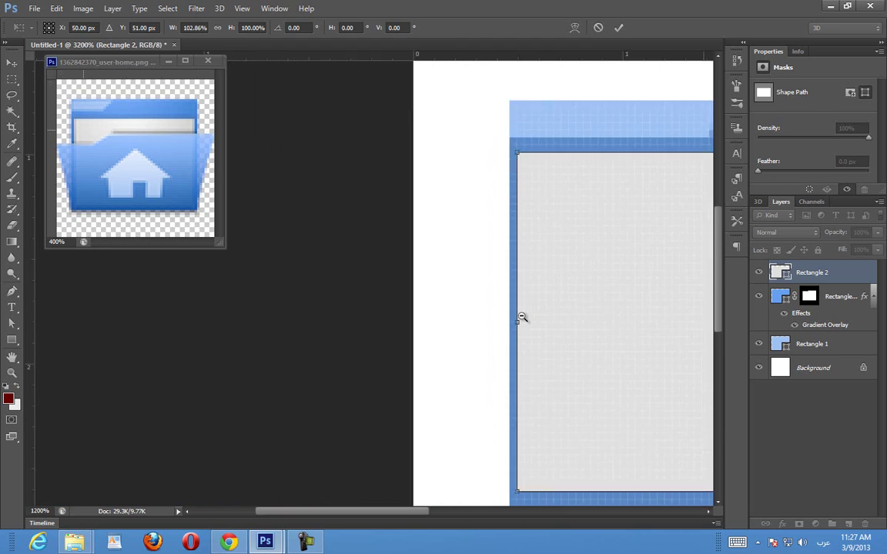
pyautogui.press('Return')
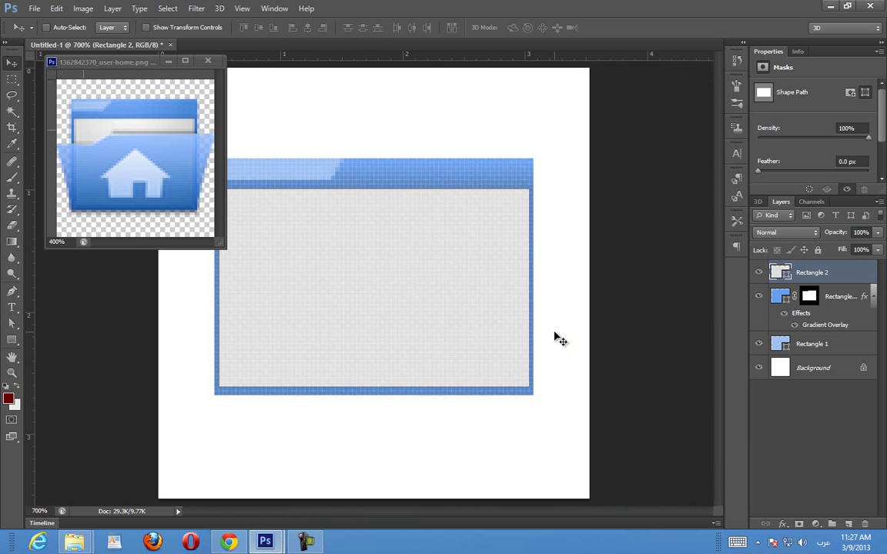
# Shift the grey paper rectangle down 1 px and extend its top edge upward to make it 47 px high
pyautogui.press('space')
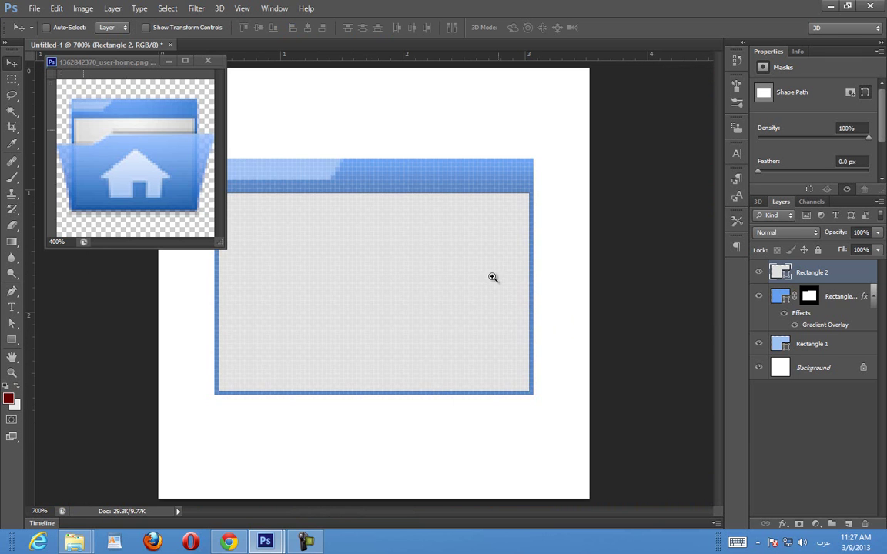
pyautogui.moveTo(431, 239); pyautogui.dragTo(495, 340)
pyautogui.hotkey('ctrl', 't')
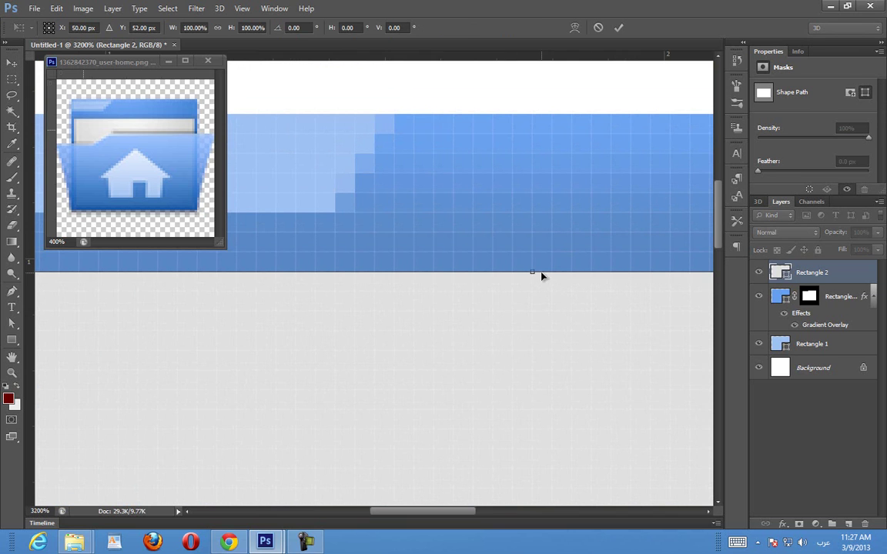
pyautogui.moveTo(533, 273); pyautogui.dragTo(538, 249)
pyautogui.press('Return')
pyautogui.keyDown('ctrl'); pyautogui.keyDown('alt'); pyautogui.click(539, 249); pyautogui.keyUp('alt'); pyautogui.keyUp('ctrl')
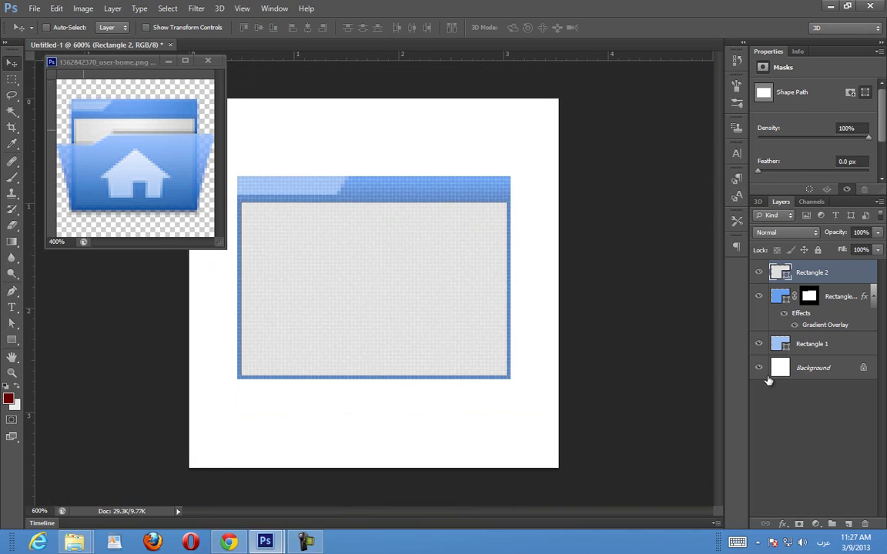
# Add an Inner Glow layer effect to the grey paper rectangle
pyautogui.click(813, 368)
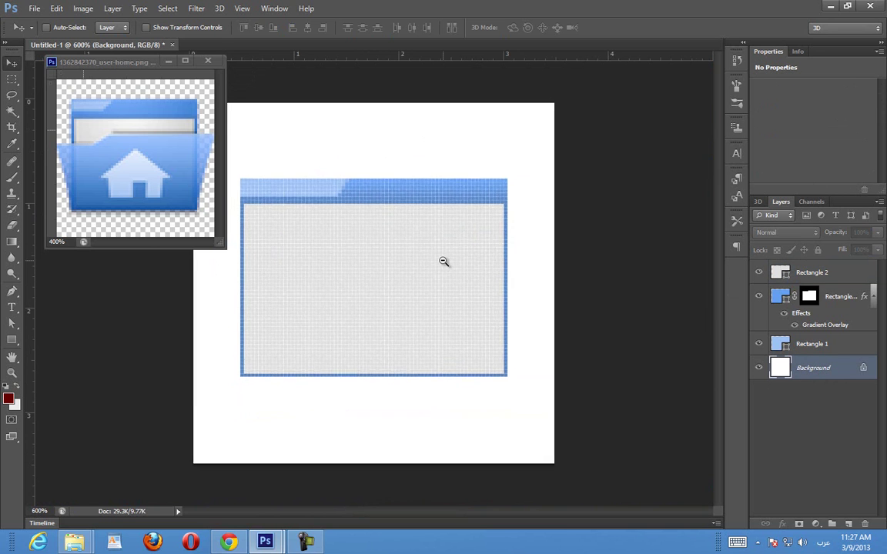
pyautogui.keyDown('ctrl'); pyautogui.keyDown('alt'); pyautogui.click(444, 261); pyautogui.keyUp('alt'); pyautogui.keyUp('ctrl')
pyautogui.keyDown('ctrl'); pyautogui.keyDown('alt'); pyautogui.click(445, 261); pyautogui.keyUp('alt'); pyautogui.keyUp('ctrl')
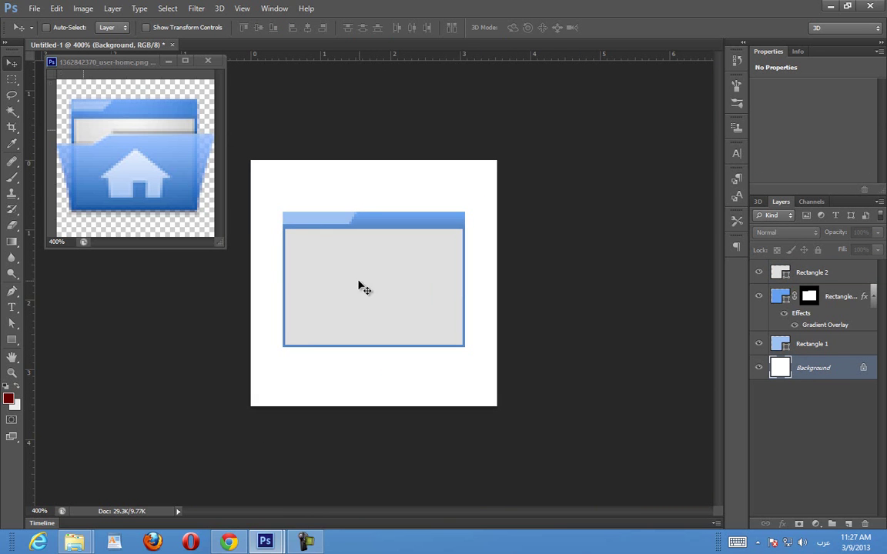
pyautogui.click(822, 274)
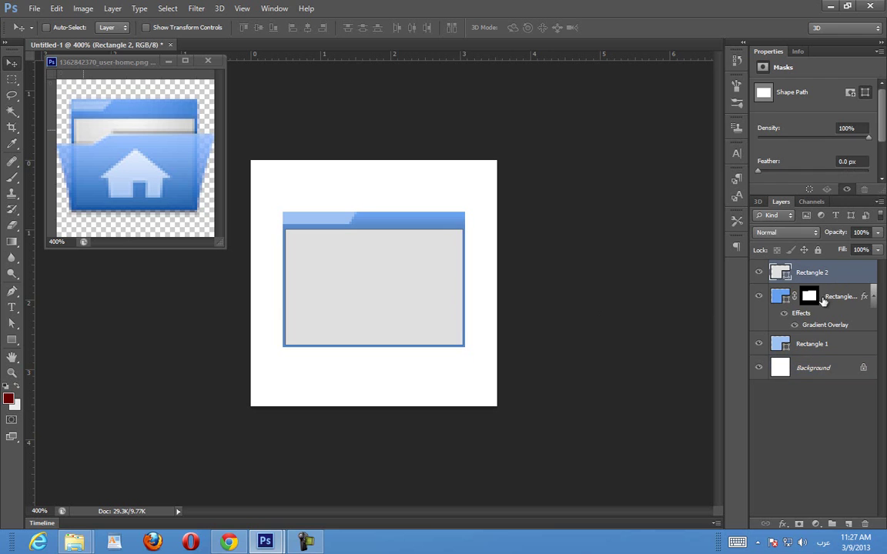
pyautogui.click(783, 523)
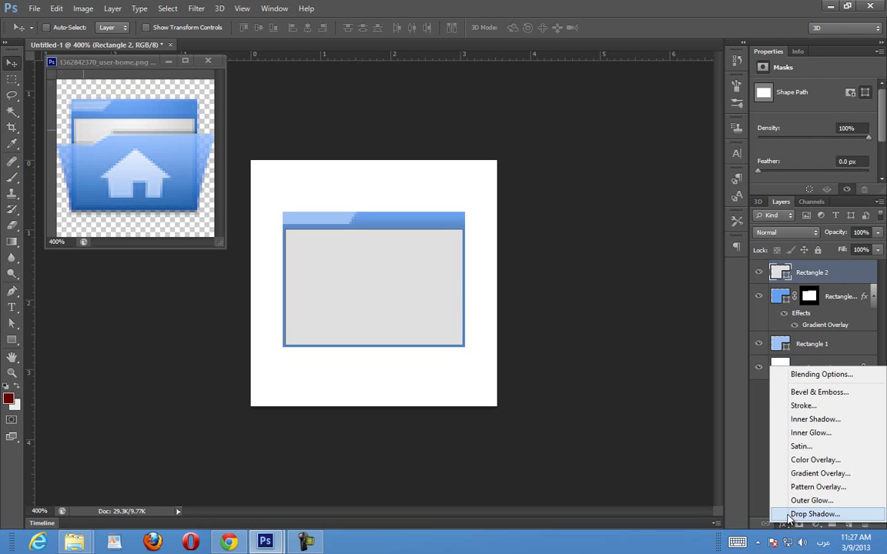
pyautogui.click(808, 432)
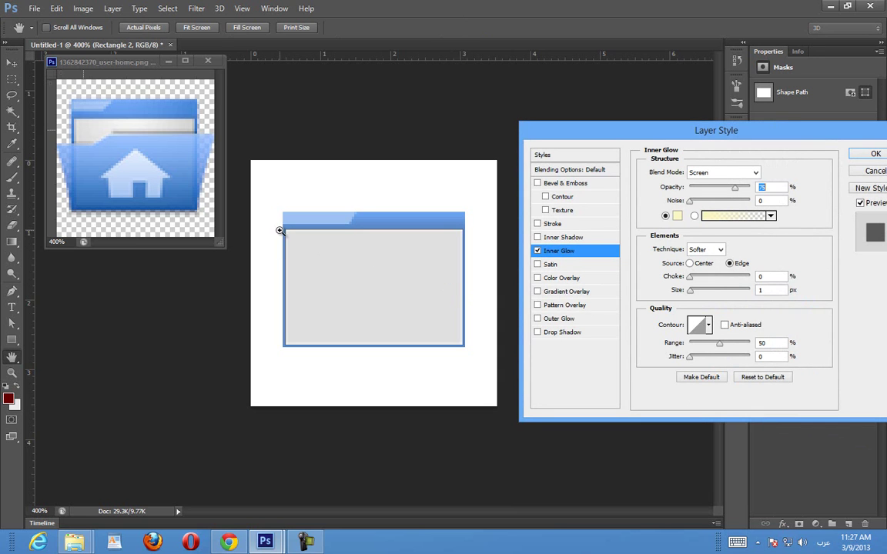
pyautogui.hotkey('ctrl', '+')
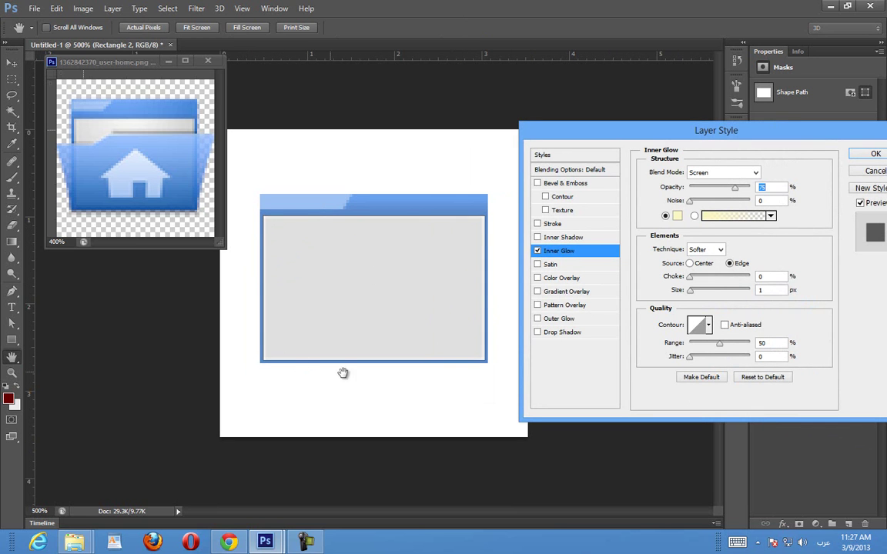
# Try an Inner Shadow on the grey paper rectangle in place of the Inner Glow
pyautogui.click(537, 251)
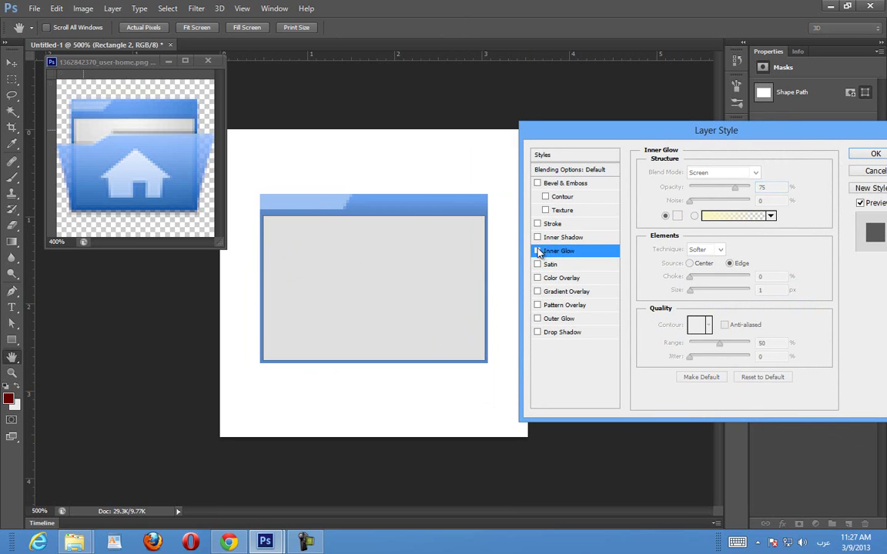
pyautogui.click(537, 237)
pyautogui.click(548, 237)
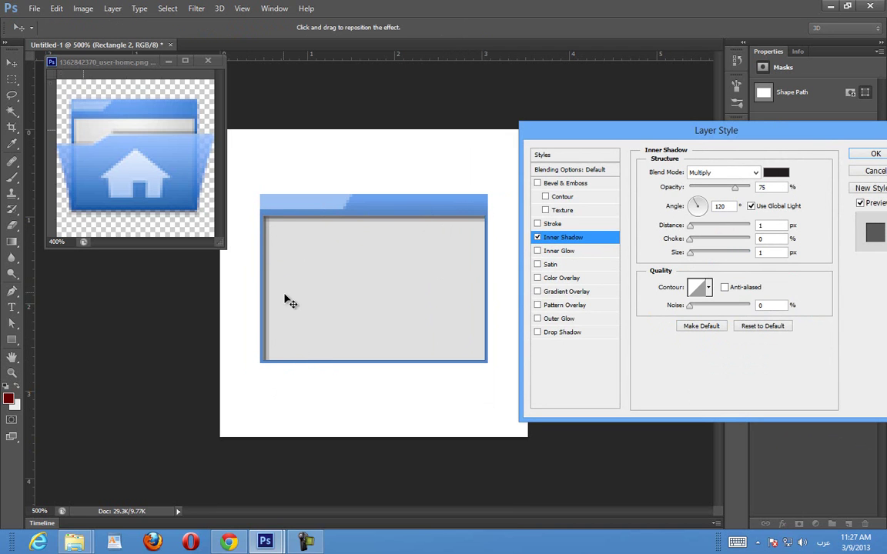
pyautogui.press('space')
pyautogui.click(538, 251)
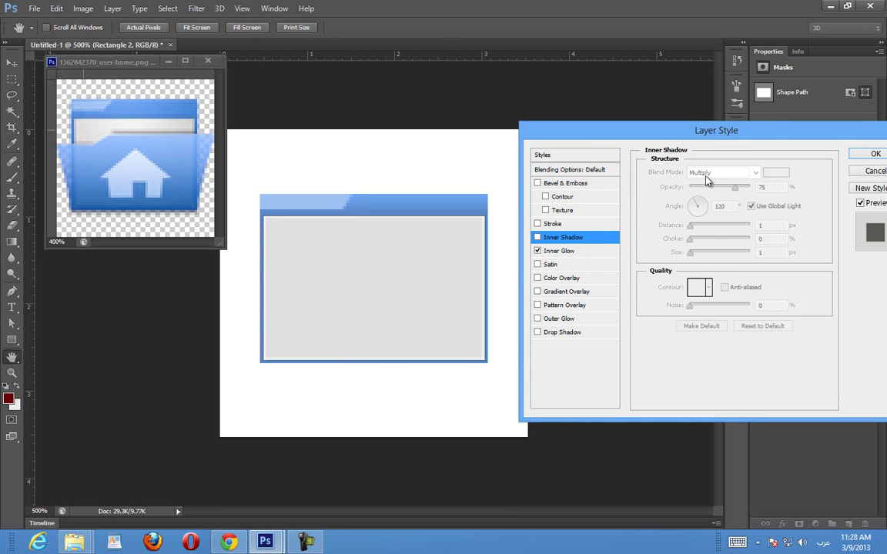
# Set the paper's Inner Glow to Normal blend mode with the dark grey colour 4e4e4e
pyautogui.click(558, 251)
pyautogui.click(705, 172)
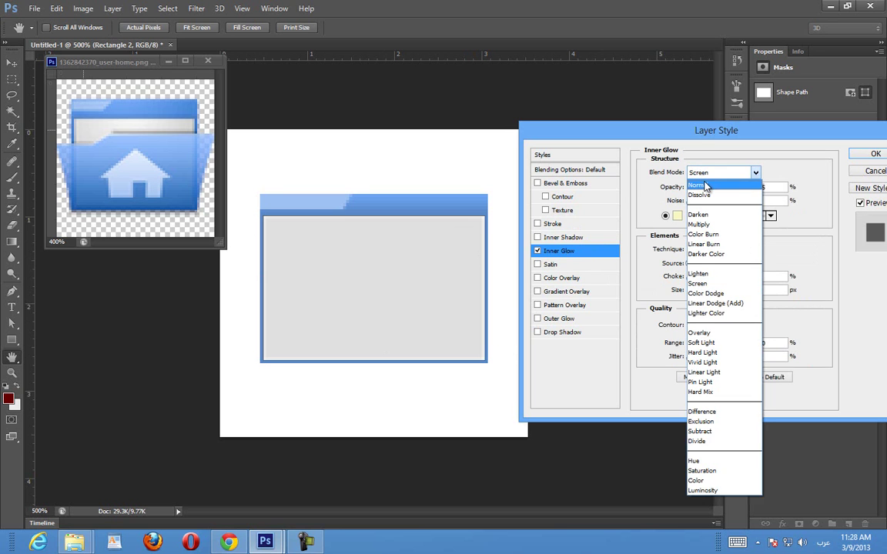
pyautogui.click(700, 185)
pyautogui.click(676, 215)
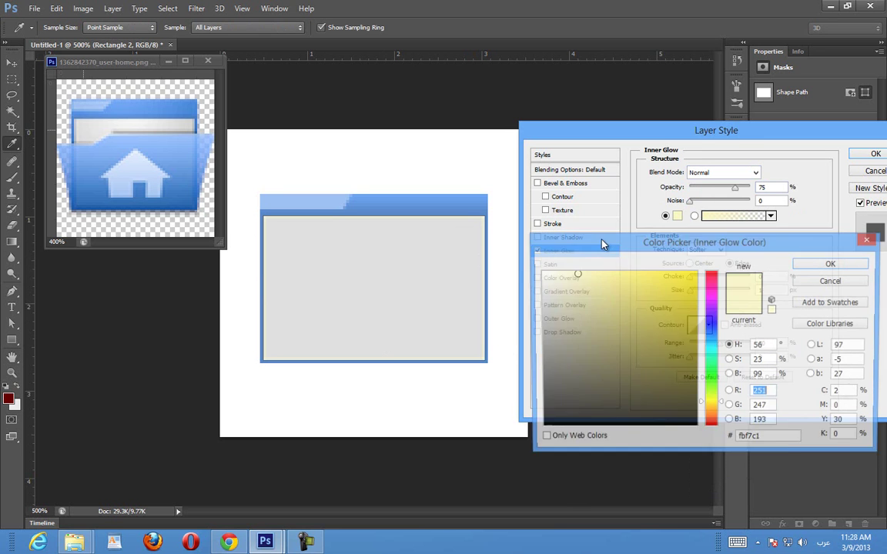
pyautogui.click(436, 239)
pyautogui.click(540, 314)
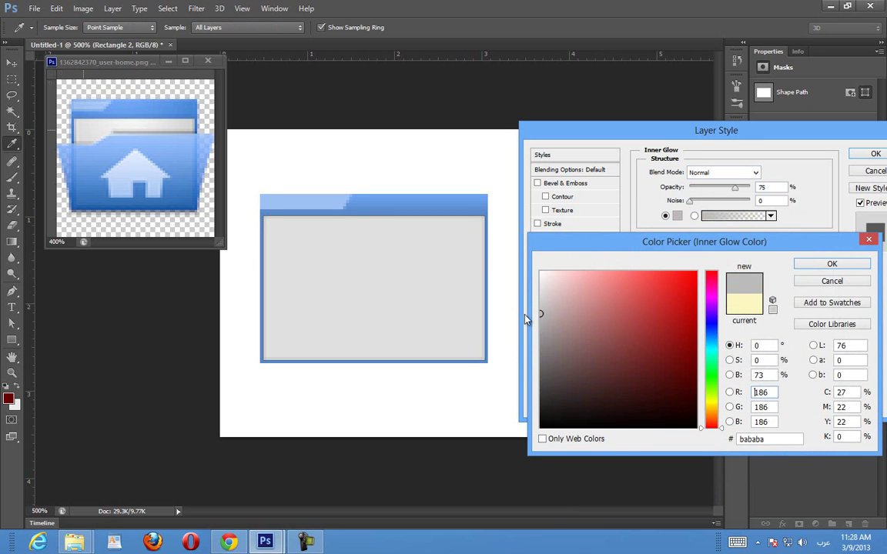
pyautogui.click(540, 345)
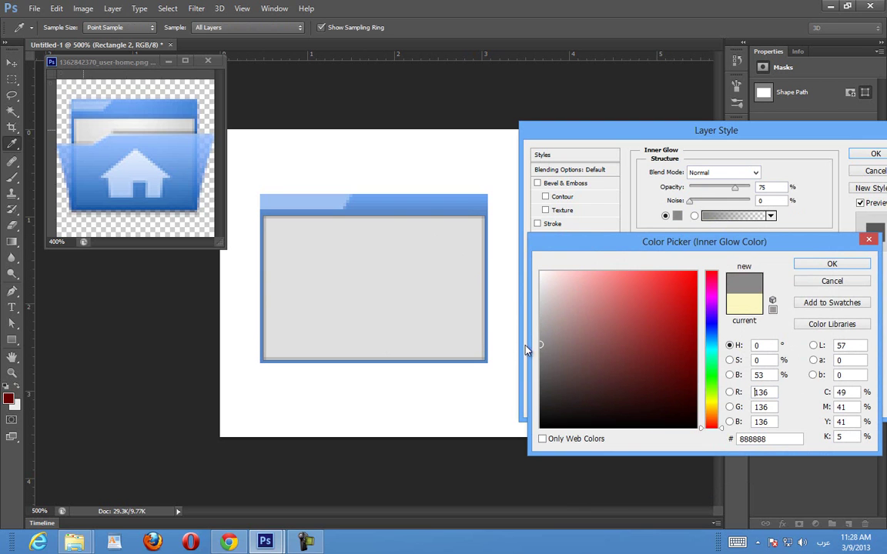
pyautogui.moveTo(530, 352)
pyautogui.mouseDown()
pyautogui.moveTo(537, 386)
pyautogui.moveTo(521, 396)
pyautogui.mouseUp()
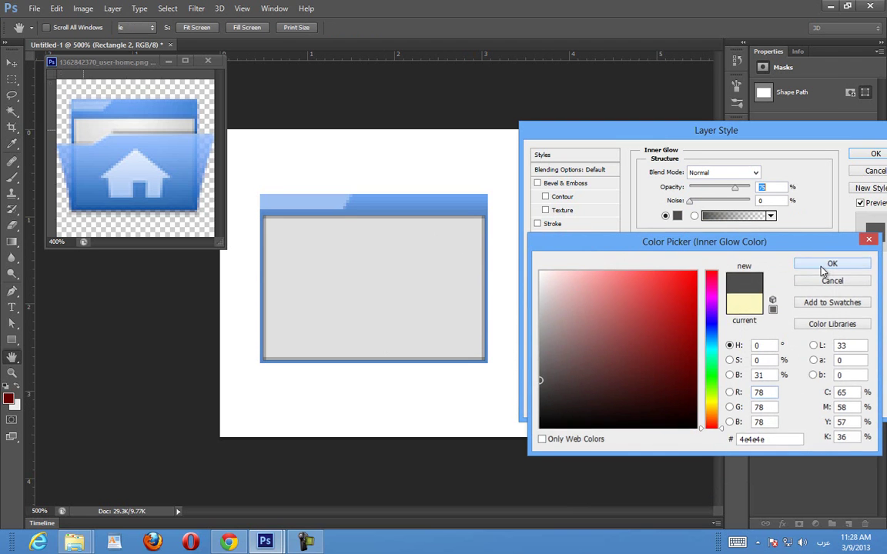
pyautogui.click(803, 263)
# Set the Inner Glow's size to 3 px and its opacity to about 34%, and apply the effect
pyautogui.click(769, 290)
pyautogui.press('BackSpace')
pyautogui.write('3')
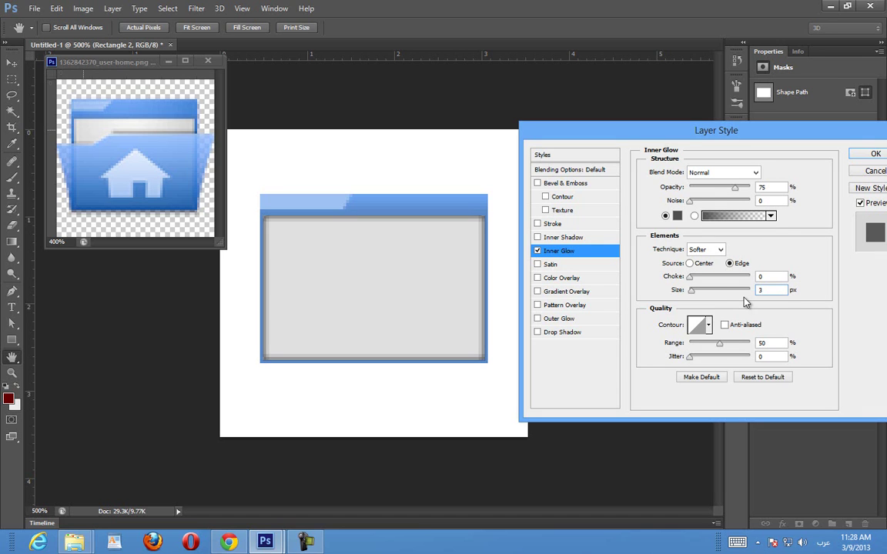
pyautogui.moveTo(732, 191); pyautogui.dragTo(710, 196)
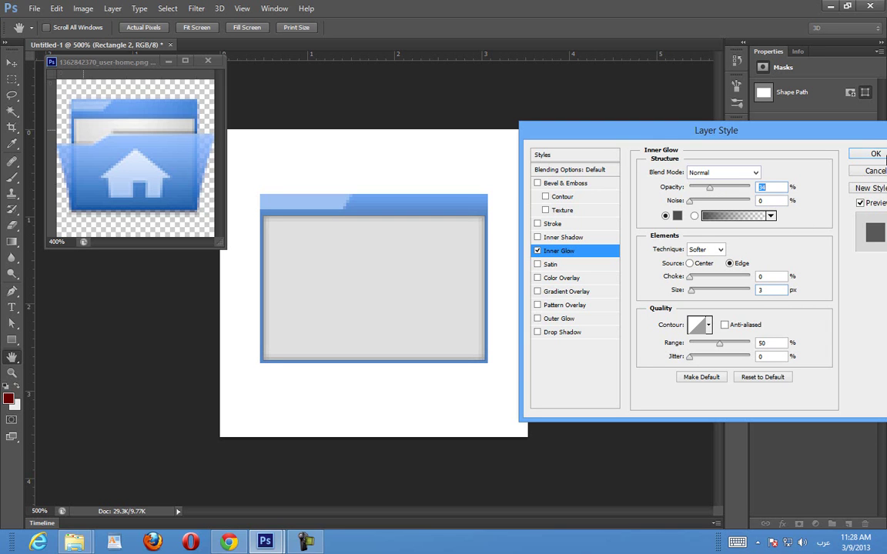
pyautogui.click(875, 154)
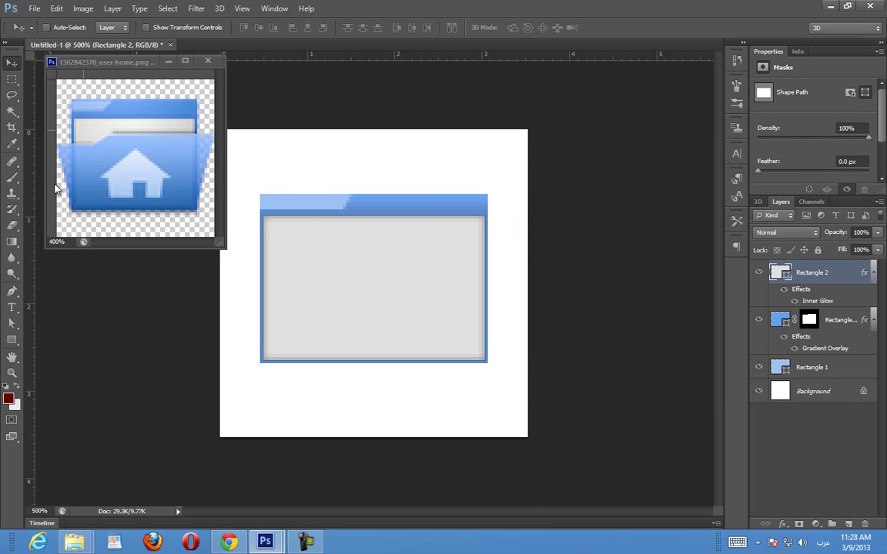
# Begin a Pen shape for the folder front at the back's lower-right corner, with a slanted right side and a top edge ending at a vertical guide
pyautogui.click(11, 291)
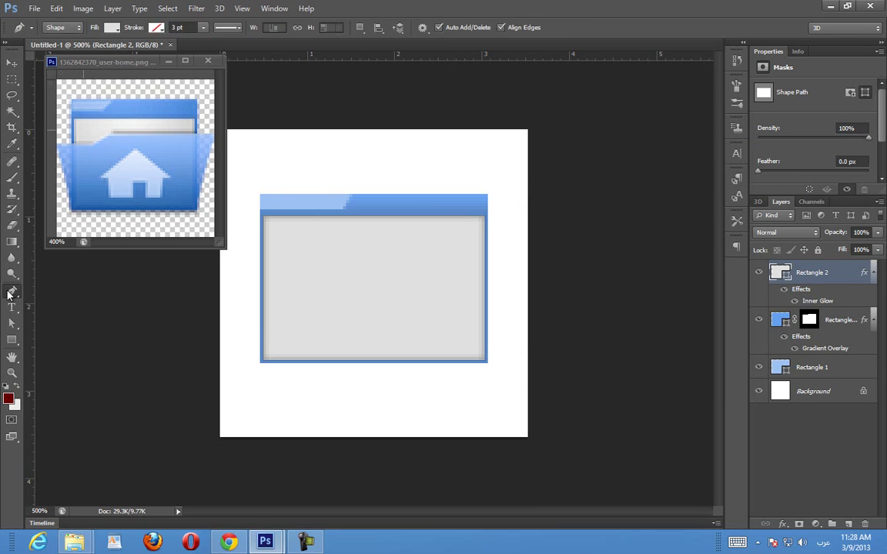
pyautogui.click(54, 28)
pyautogui.click(56, 38)
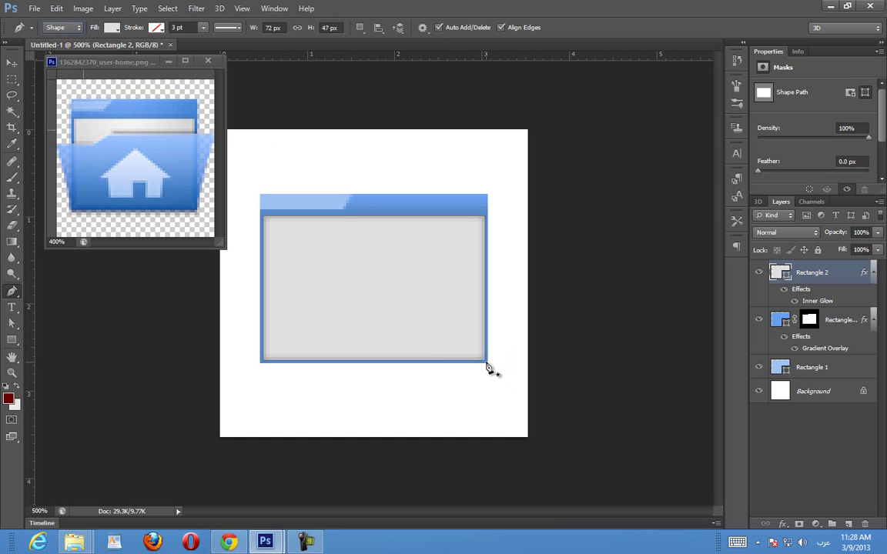
pyautogui.click(485, 363)
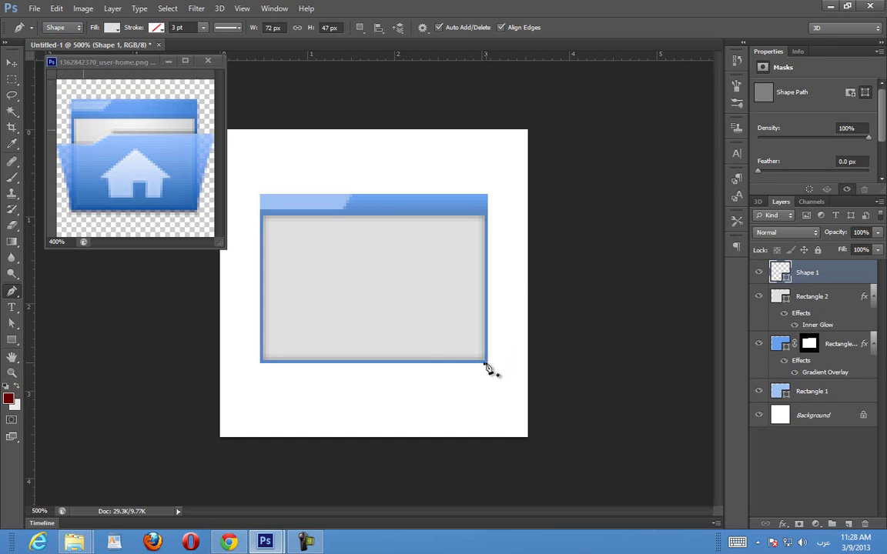
pyautogui.click(521, 265)
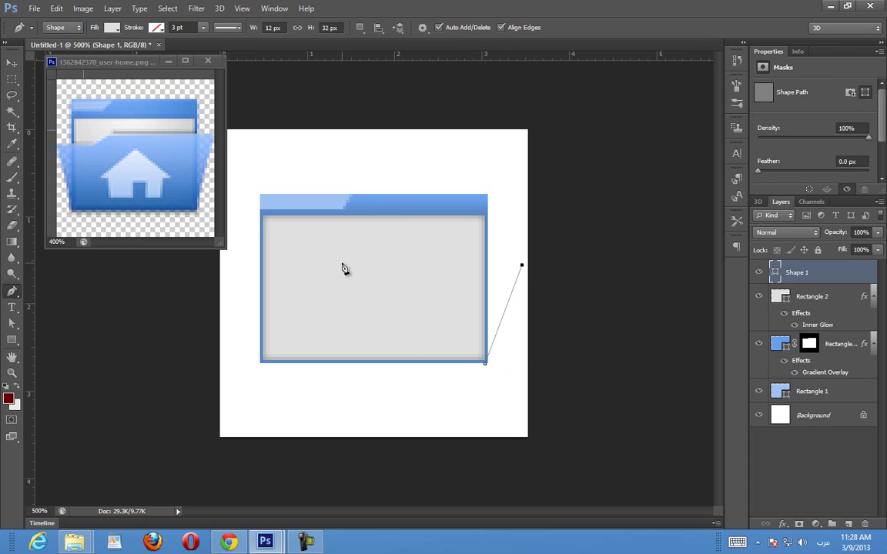
pyautogui.moveTo(25, 382); pyautogui.dragTo(345, 331)
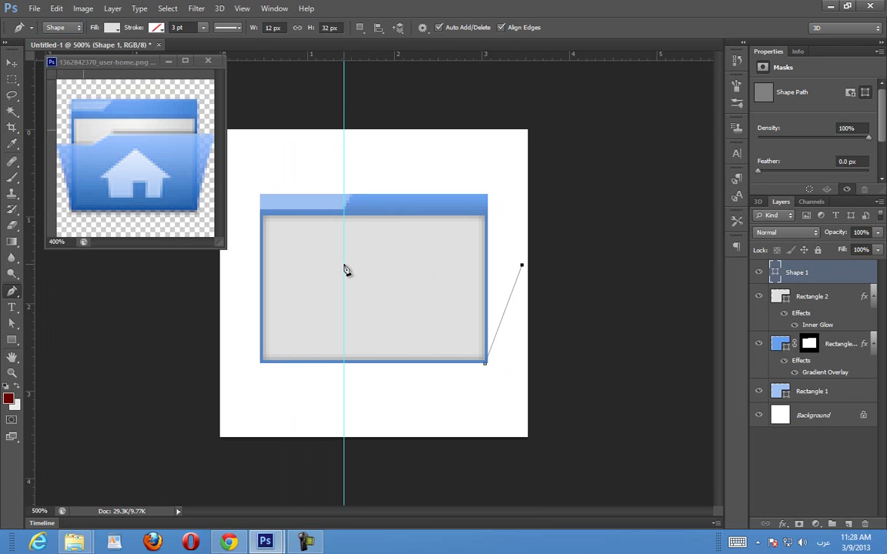
pyautogui.click(344, 265)
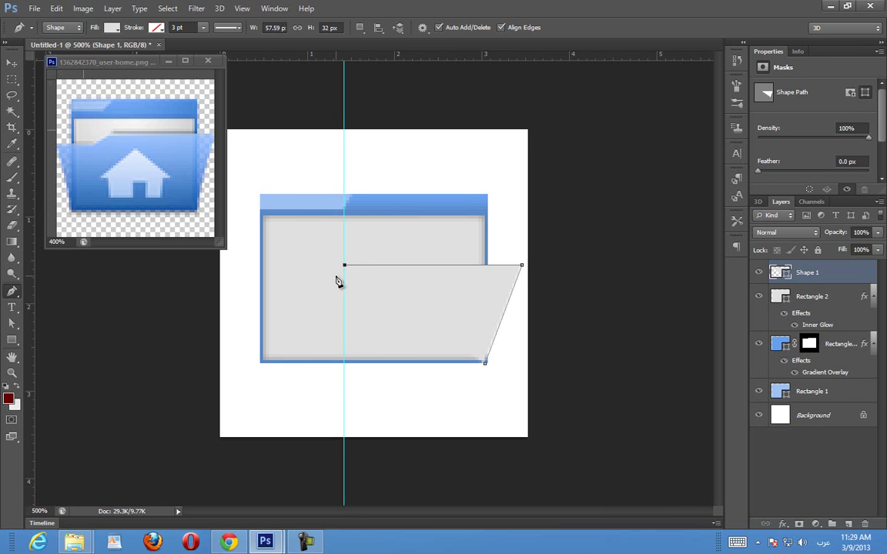
# Form the tab slope in the front's top edge by moving its last anchor onto a second guide and adding a lower anchor on the first
pyautogui.moveTo(27, 329); pyautogui.dragTo(352, 333)
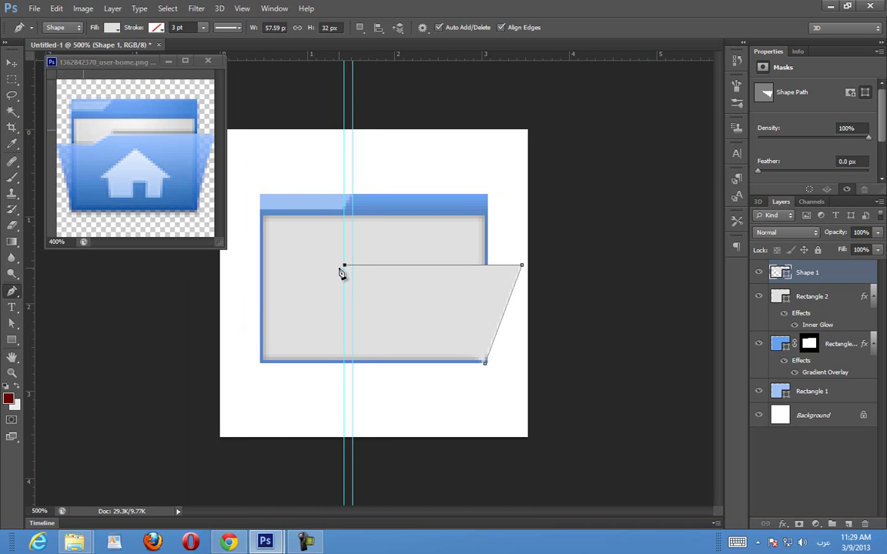
pyautogui.press('a')
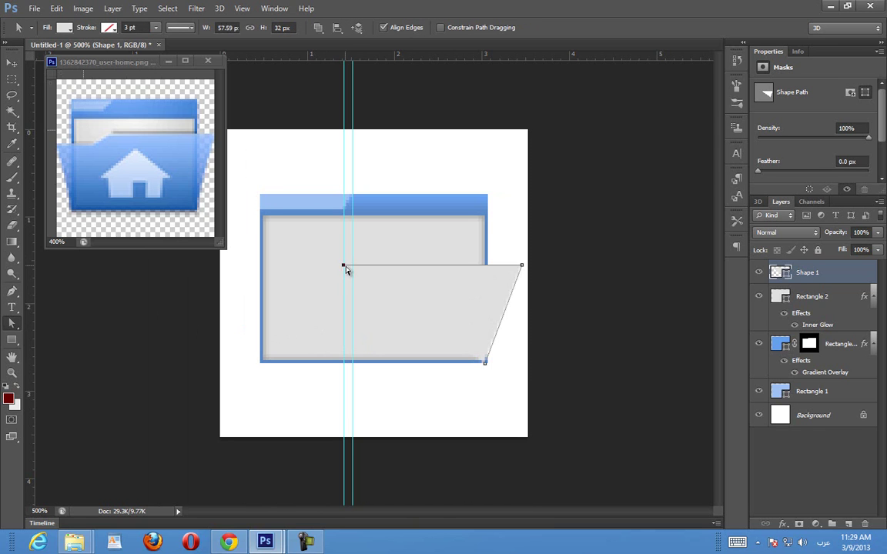
pyautogui.moveTo(350, 266); pyautogui.dragTo(353, 265)
pyautogui.press('p')
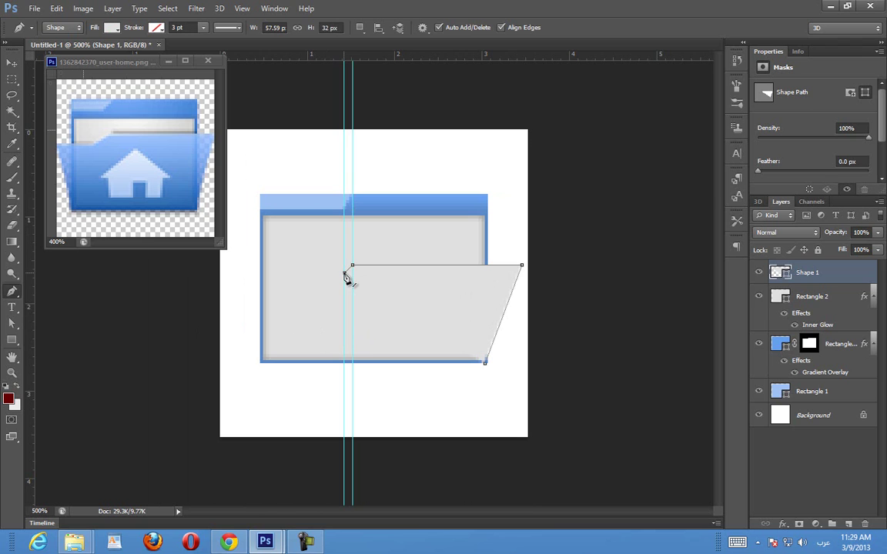
pyautogui.click(345, 273)
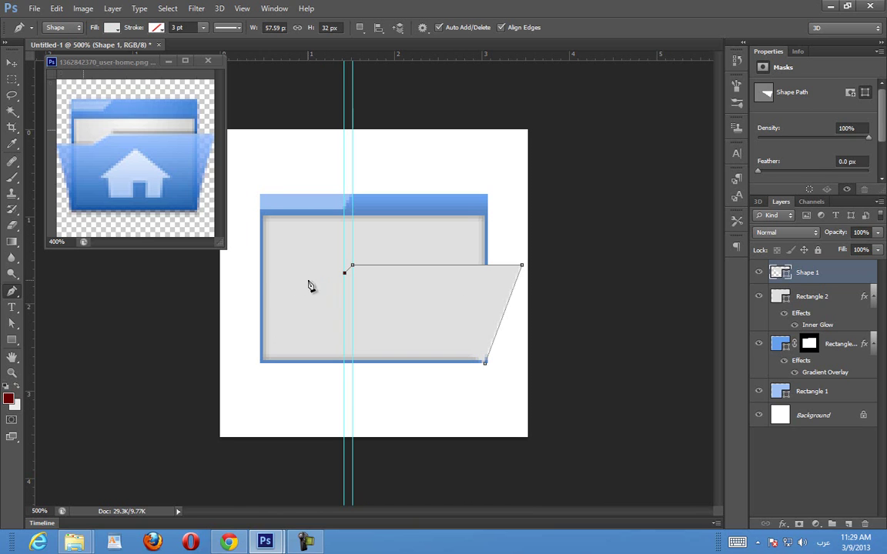
# Close the folder-front outline at about 96 by 32 px and align its lower-right anchor with the folder back's corner
pyautogui.click(225, 272)
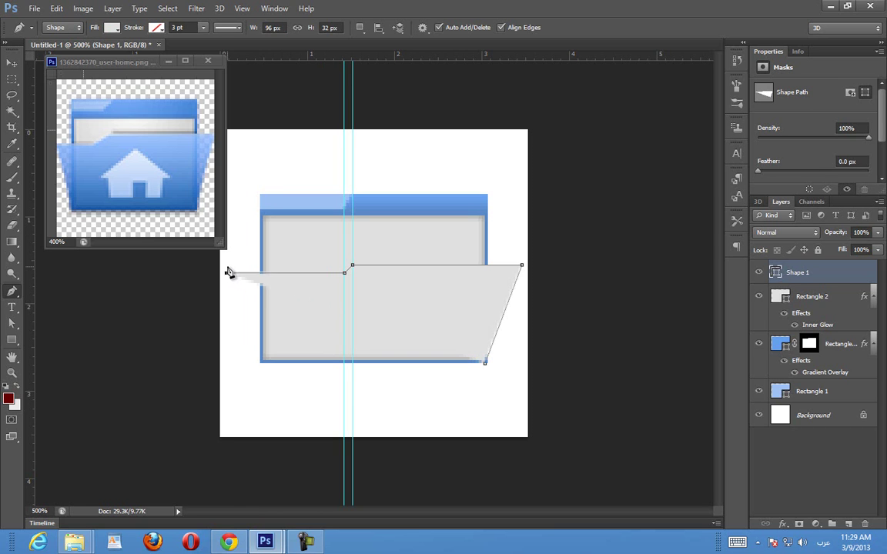
pyautogui.click(261, 364)
pyautogui.click(485, 365)
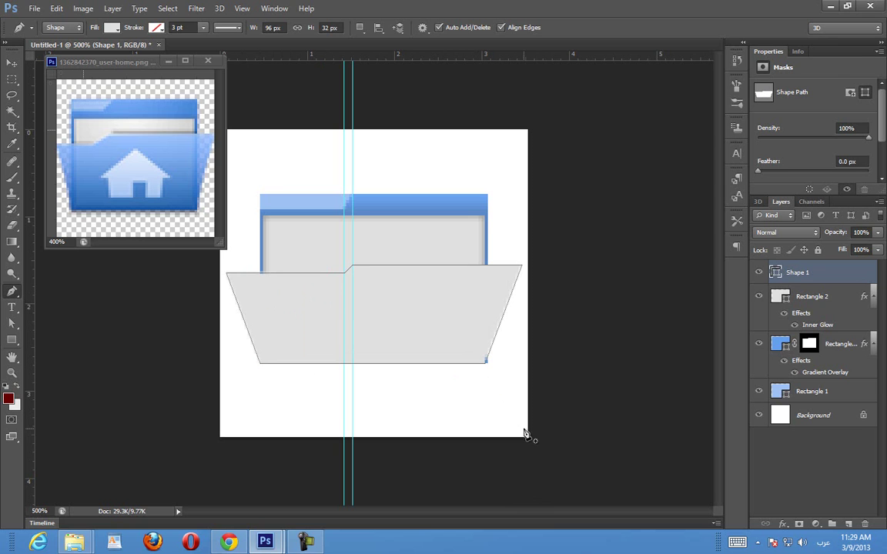
pyautogui.press('a')
pyautogui.click(486, 365)
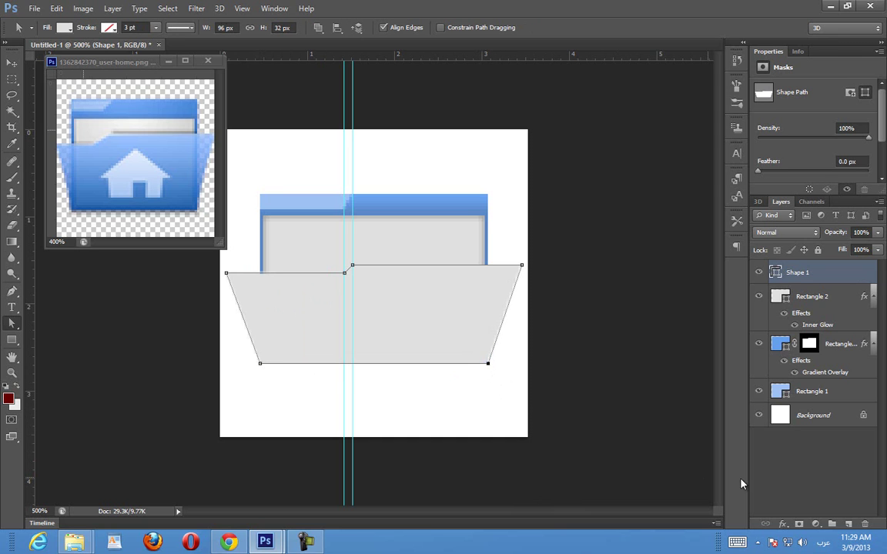
pyautogui.click(838, 477)
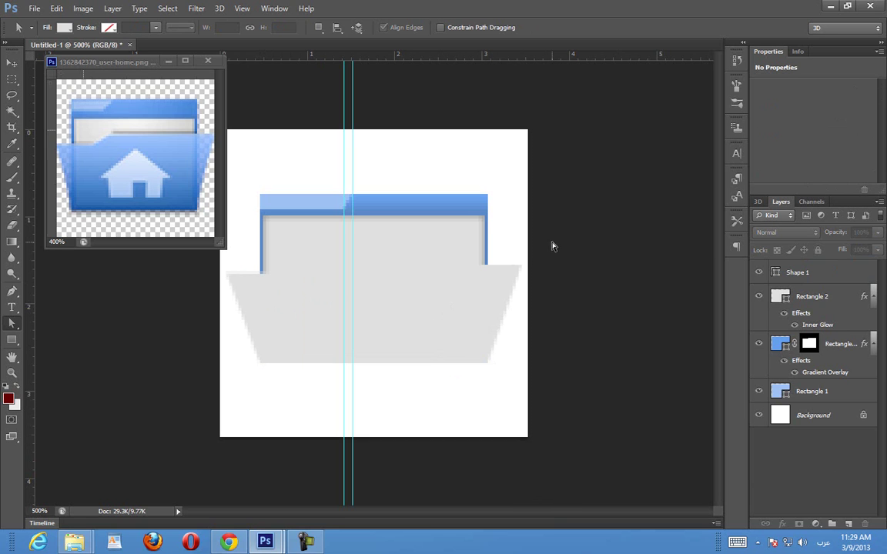
# Raise the four upper anchors of the folder front together so the shape is 36 px high
pyautogui.moveTo(567, 233); pyautogui.dragTo(201, 315)
pyautogui.click(451, 308)
pyautogui.moveTo(568, 261); pyautogui.dragTo(198, 300)
pyautogui.press('Up')
pyautogui.press('Up')
pyautogui.press('Up')
pyautogui.press('Up')
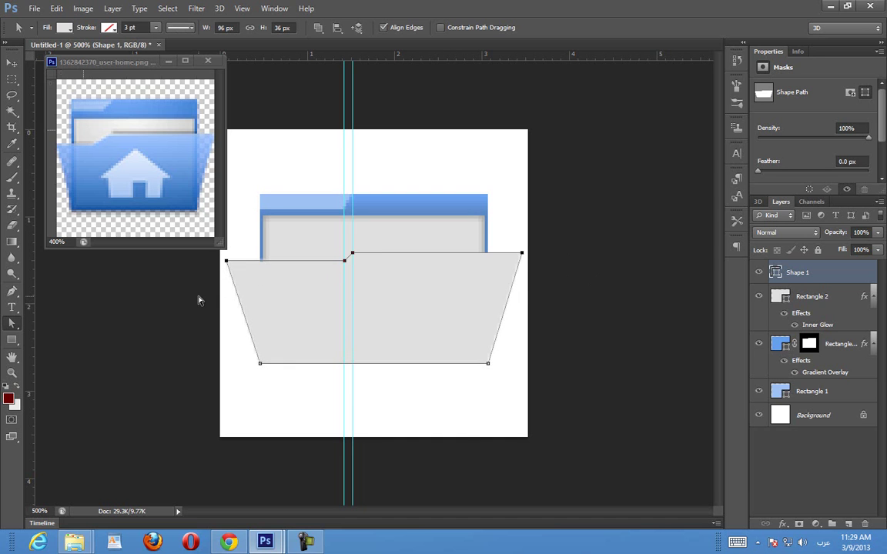
pyautogui.press('Down')
pyautogui.click(534, 284)
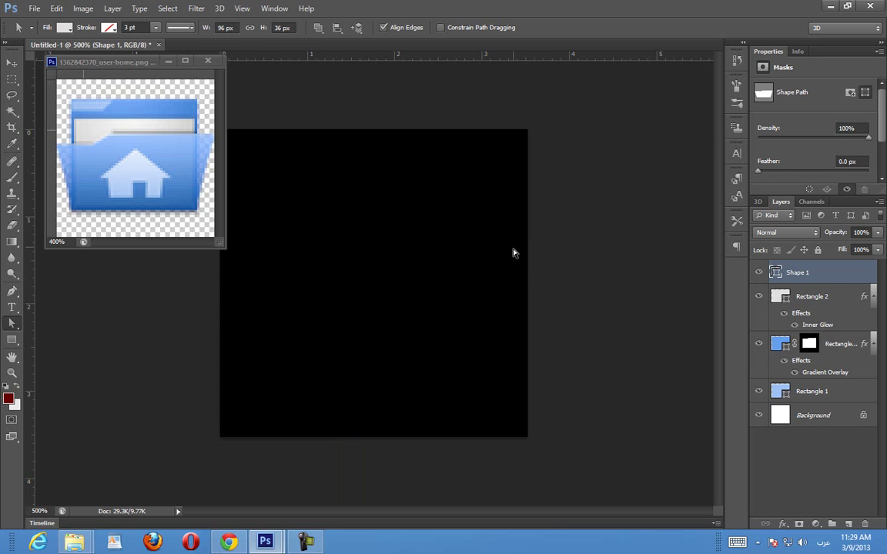
# Nudge the folder front's upper-right and upper-left anchors inward so the shape is 91 px wide
pyautogui.click(522, 254)
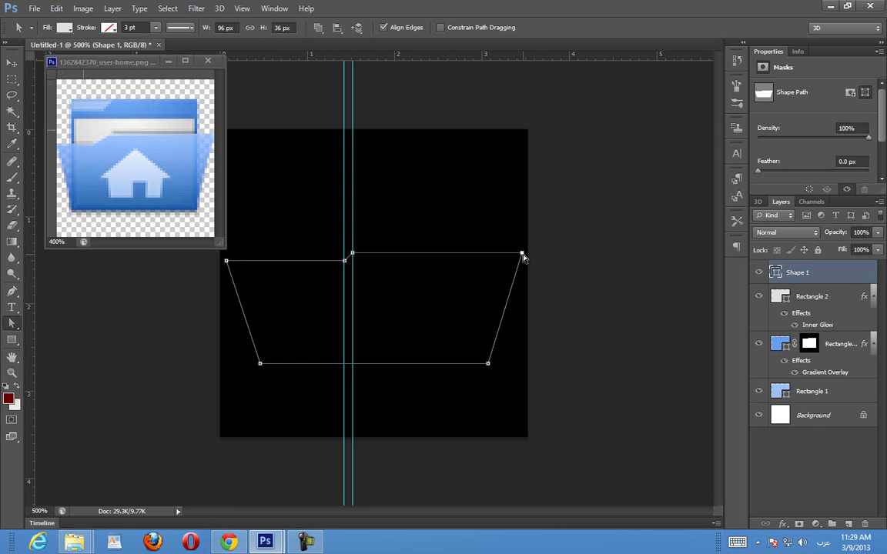
pyautogui.press('Left')
pyautogui.press('Left')
pyautogui.press('Left')
pyautogui.press('Right')
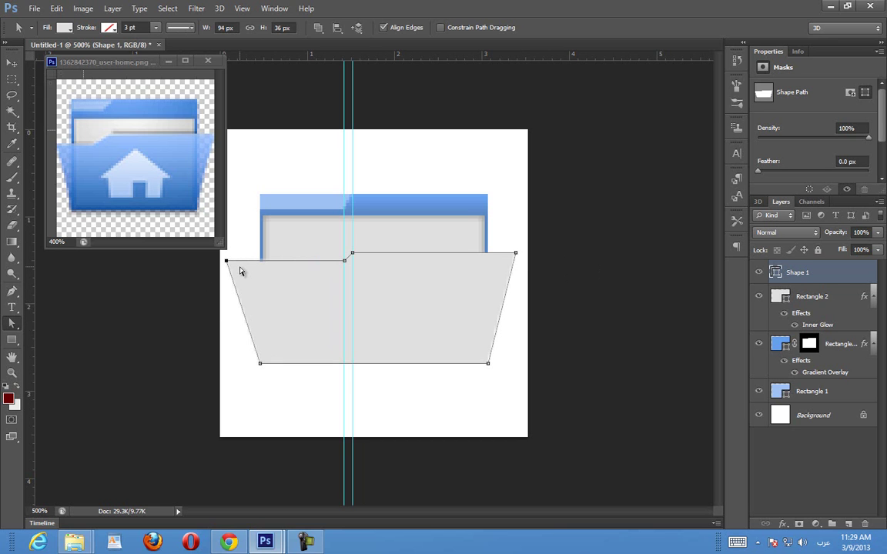
pyautogui.press('Right')
pyautogui.press('Right')
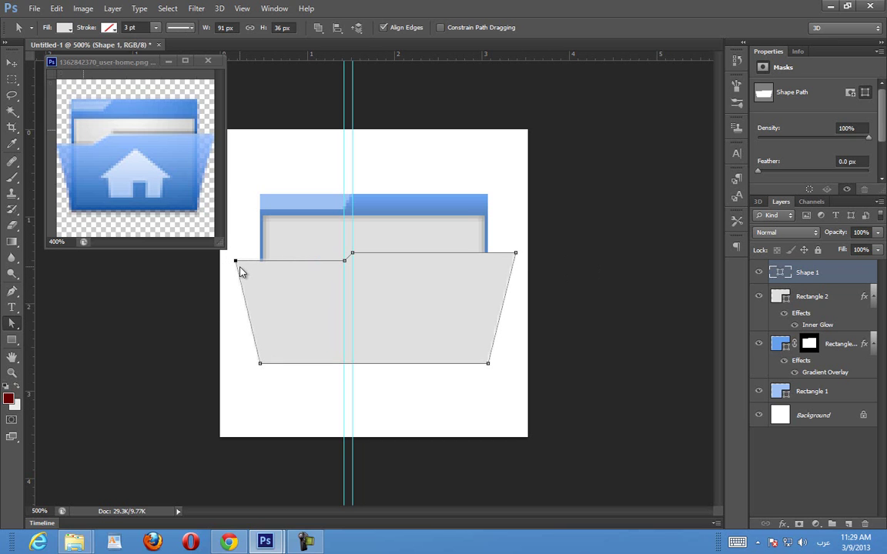
pyautogui.click(751, 422)
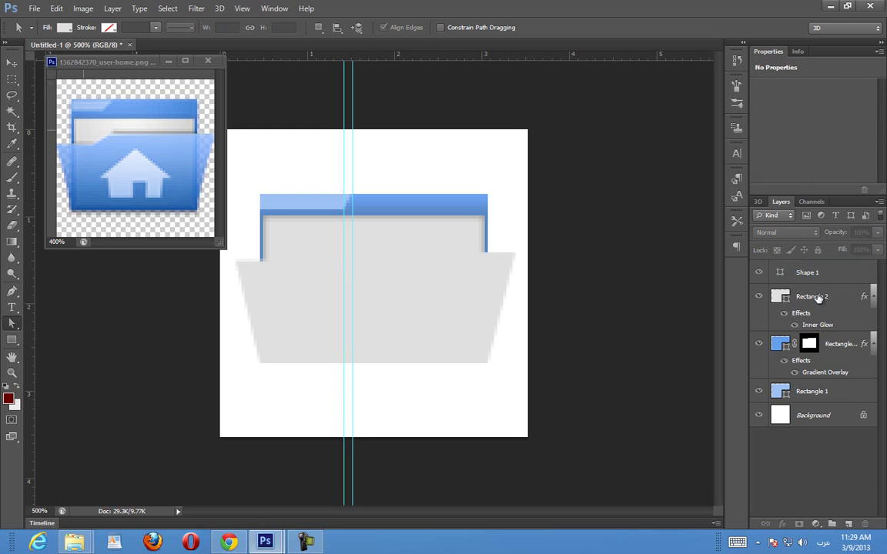
# Add a Gradient Overlay to the folder front and set its white stop to the light blue sampled from the reference icon's front flap
pyautogui.click(818, 275)
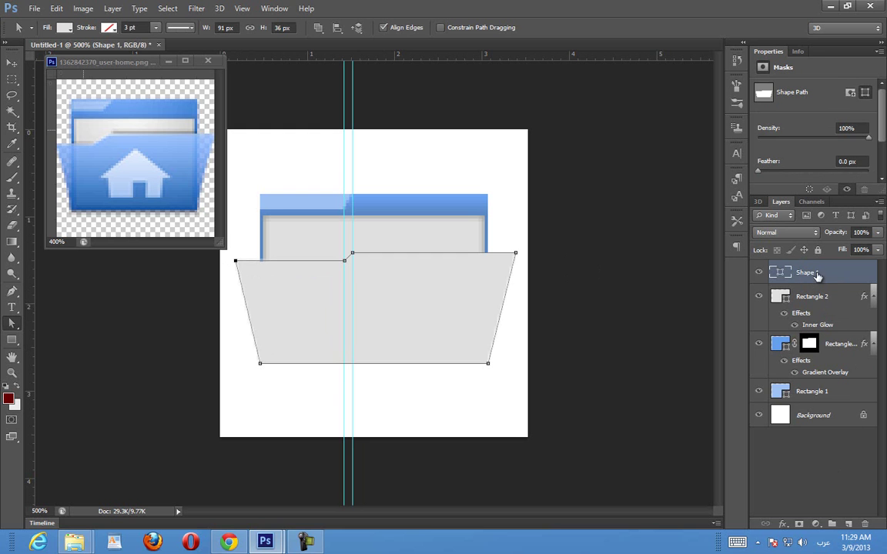
pyautogui.click(780, 525)
pyautogui.click(801, 476)
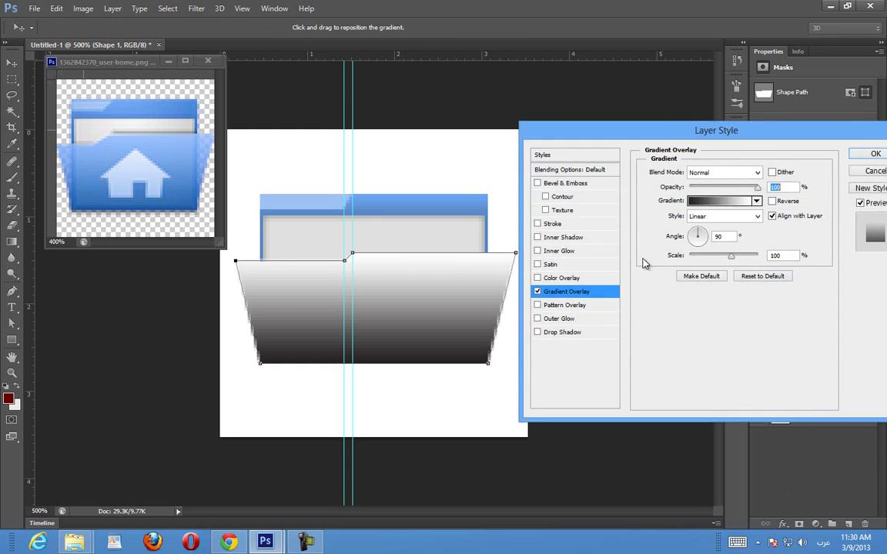
pyautogui.click(692, 202)
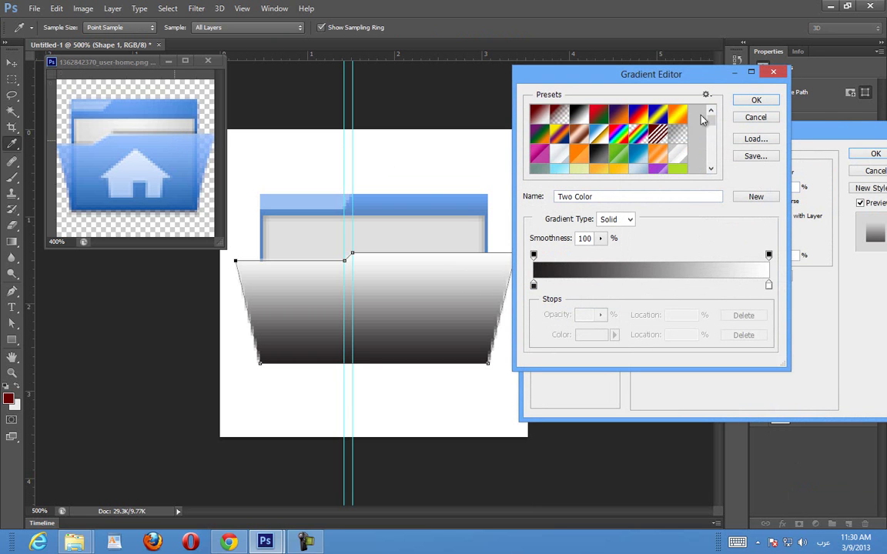
pyautogui.doubleClick(768, 286)
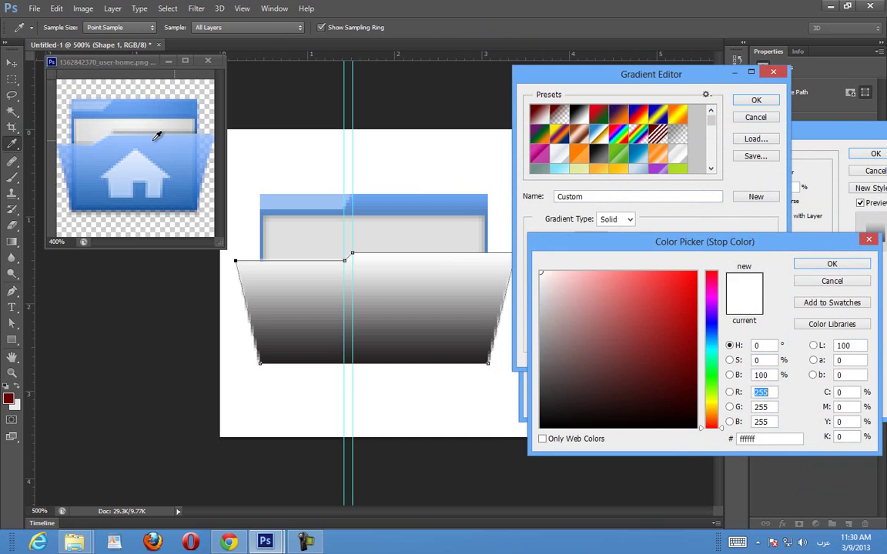
pyautogui.click(156, 136)
pyautogui.press('Return')
# Set the gradient's dark stop to the deep blue sampled from the reference icon's lower front, darkened to 1a508f
pyautogui.doubleClick(533, 285)
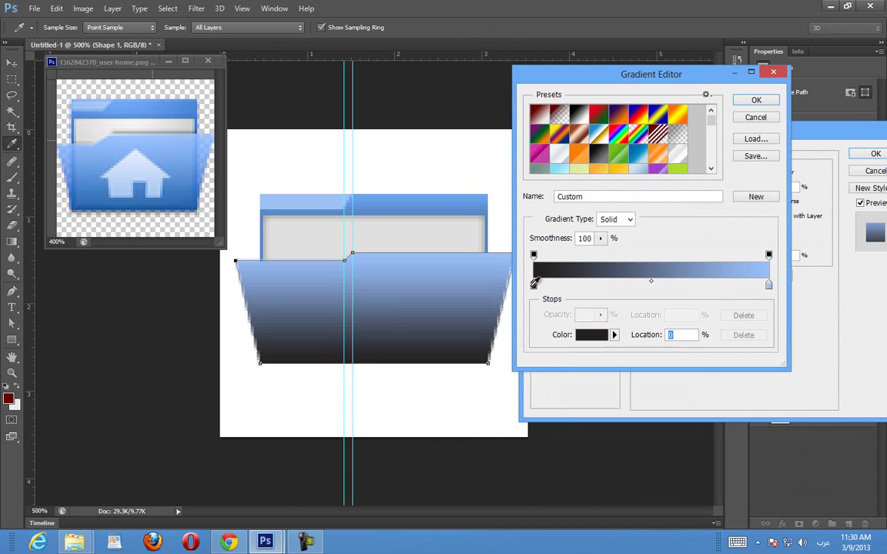
pyautogui.click(176, 203)
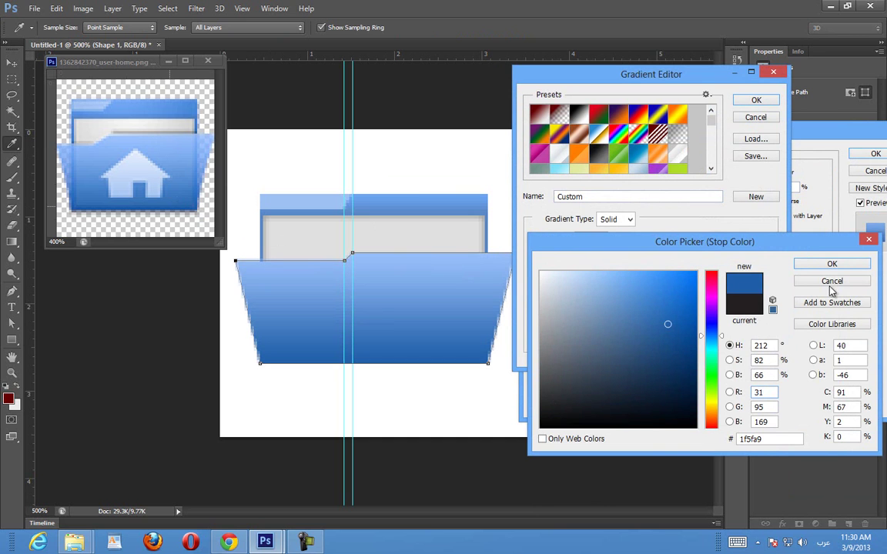
pyautogui.click(853, 264)
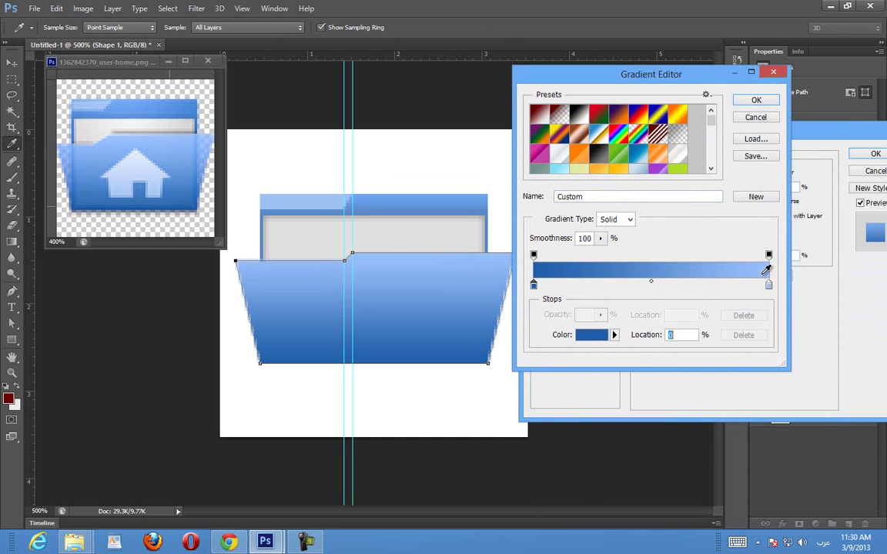
pyautogui.doubleClick(535, 286)
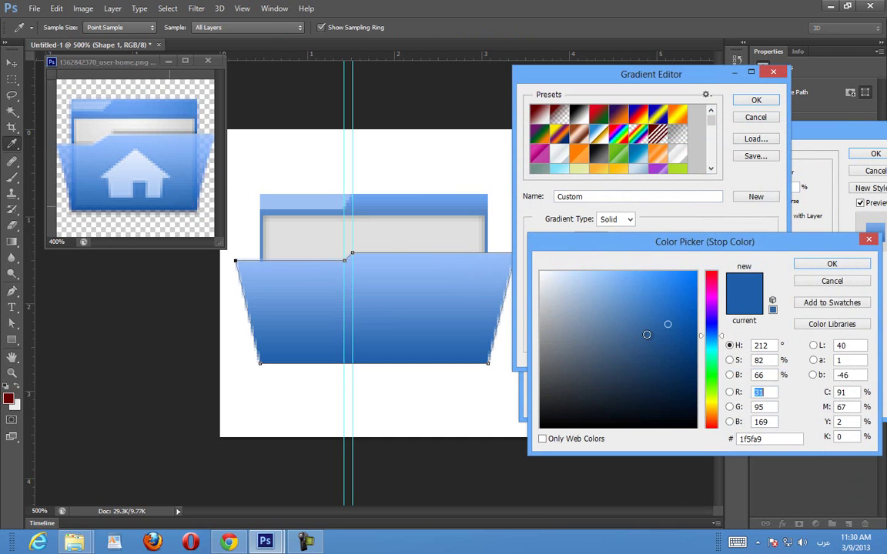
pyautogui.click(669, 342)
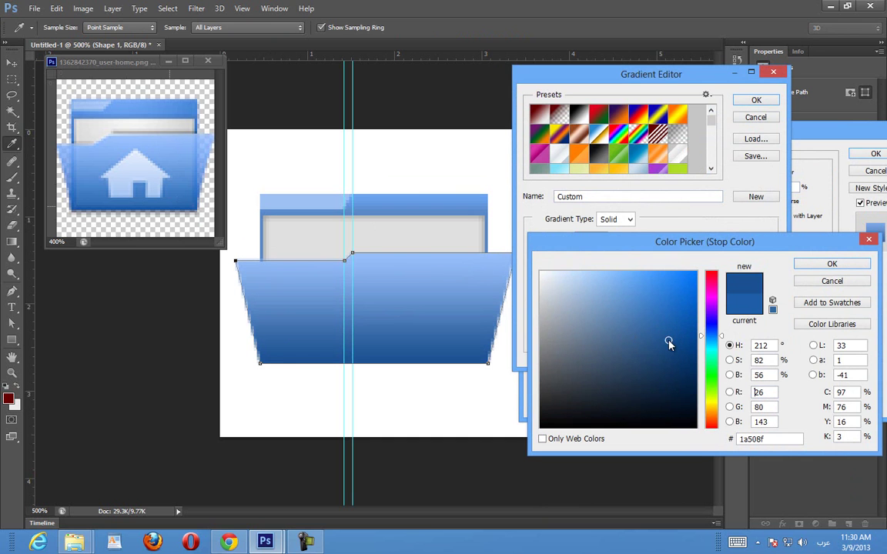
pyautogui.click(816, 264)
# Change the gradient's light stop to the slightly darker blue 8db0e5 and accept the gradient
pyautogui.click(768, 286)
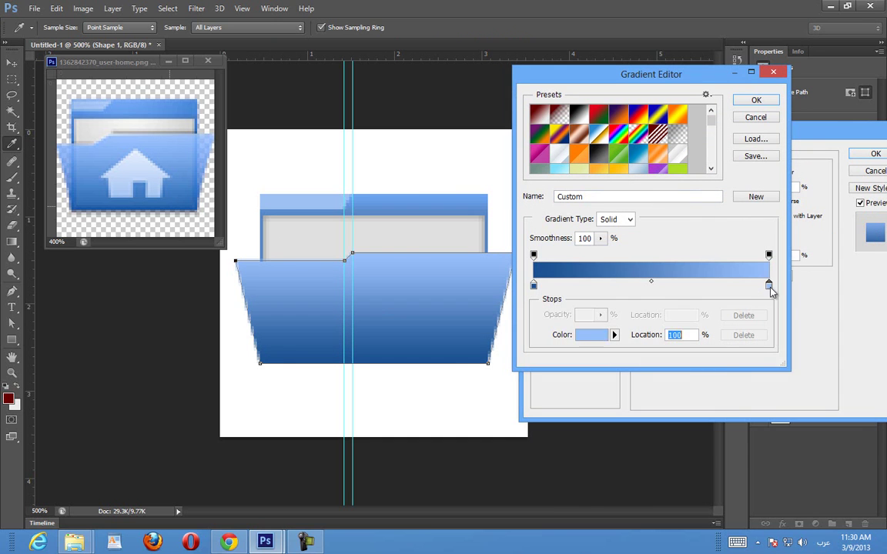
pyautogui.doubleClick(768, 285)
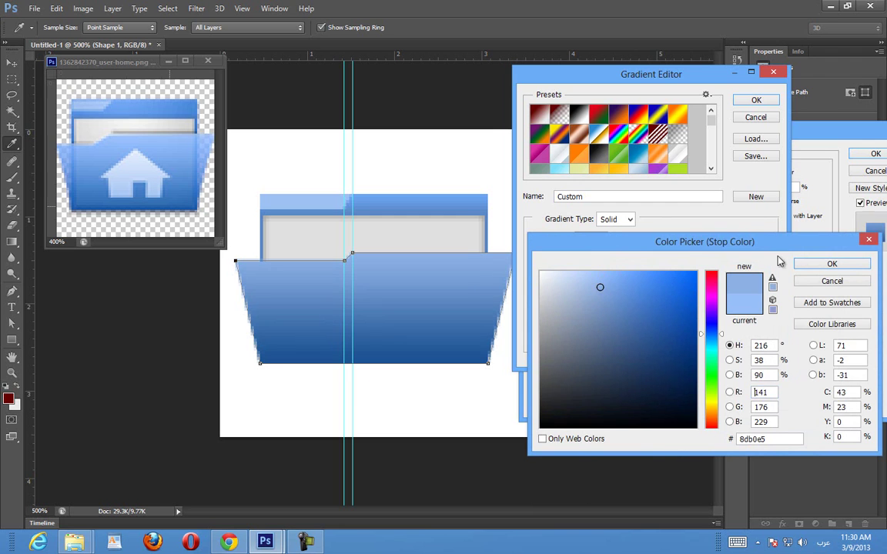
pyautogui.click(822, 263)
pyautogui.click(762, 101)
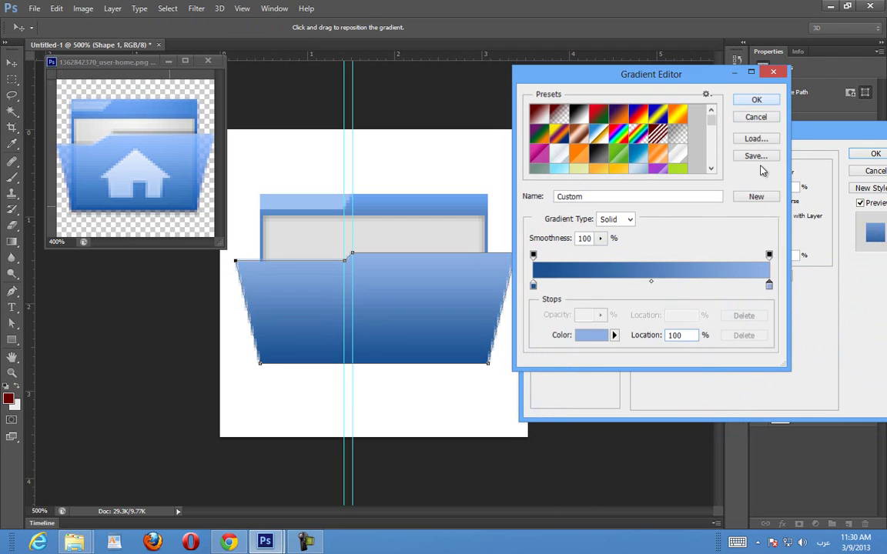
# Try the folder front's Gradient Overlay at 0% opacity, and set it back to 100%
pyautogui.moveTo(768, 196); pyautogui.dragTo(689, 202)
pyautogui.moveTo(706, 200); pyautogui.dragTo(668, 202)
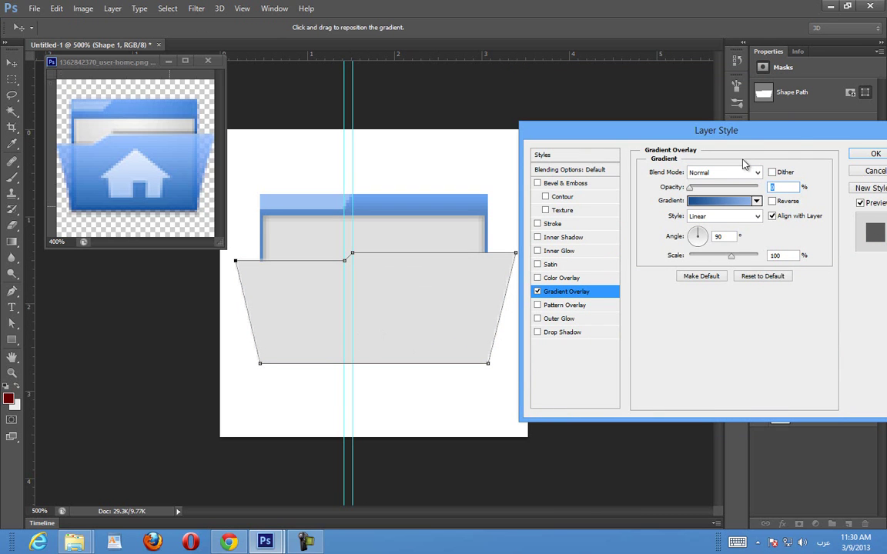
pyautogui.moveTo(732, 127); pyautogui.dragTo(569, 112)
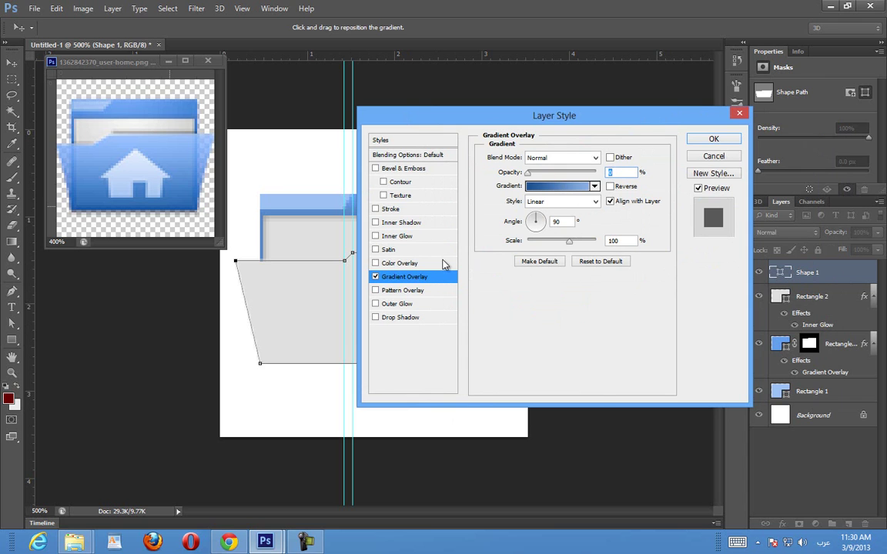
pyautogui.moveTo(522, 175); pyautogui.dragTo(608, 181)
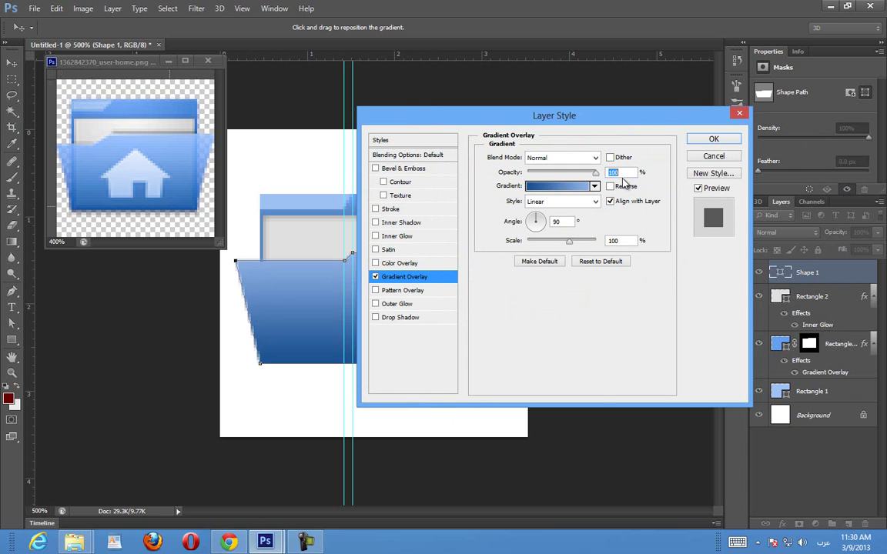
# Accept the Gradient Overlay and lower the folder front layer's overall opacity to 91%
pyautogui.click(708, 139)
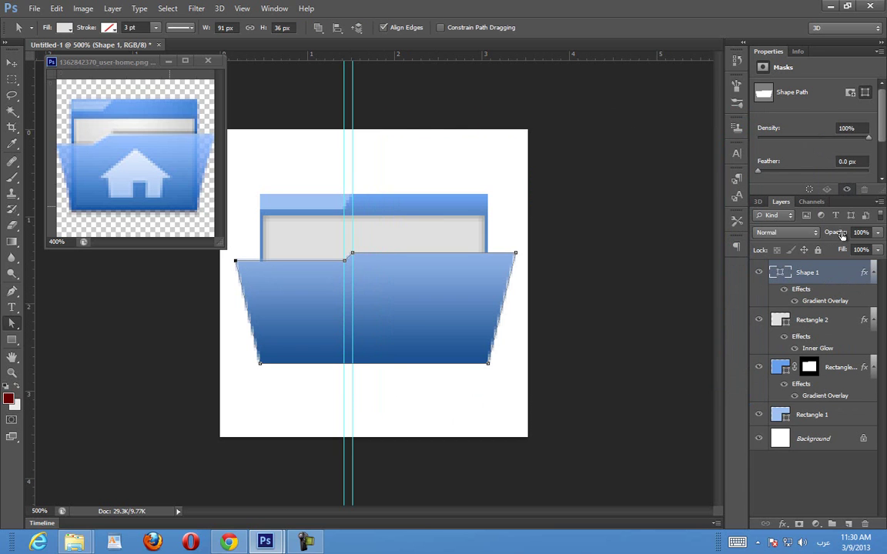
pyautogui.moveTo(842, 235); pyautogui.dragTo(831, 239)
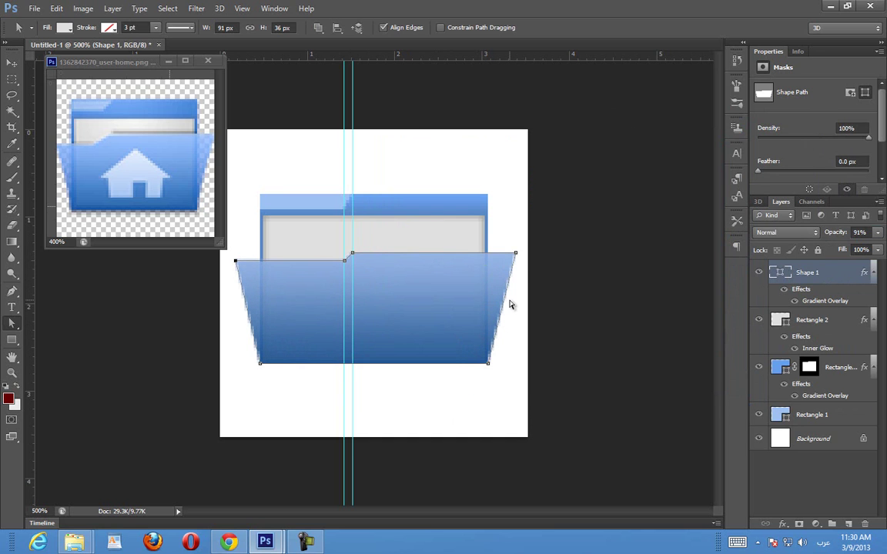
pyautogui.doubleClick(806, 301)
pyautogui.moveTo(594, 173); pyautogui.dragTo(614, 185)
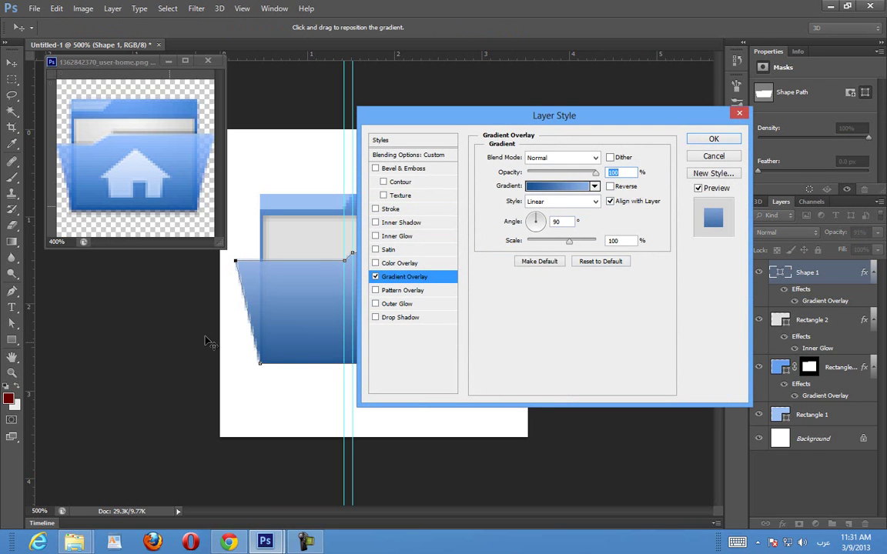
pyautogui.click(700, 140)
# Create a scratch document of 100 by 100 pixels and draw a dark red rectangle about 67 by 64 pixels in it
pyautogui.click(34, 9)
pyautogui.click(47, 21)
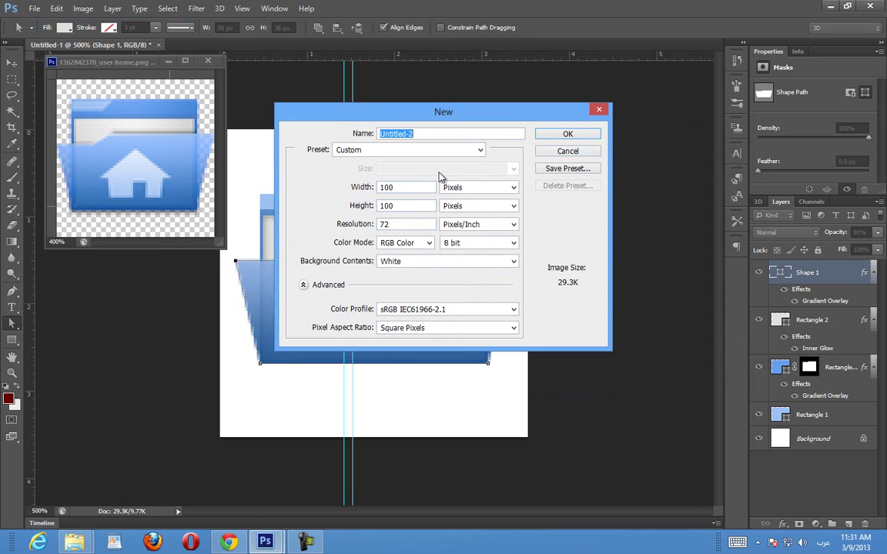
pyautogui.click(567, 135)
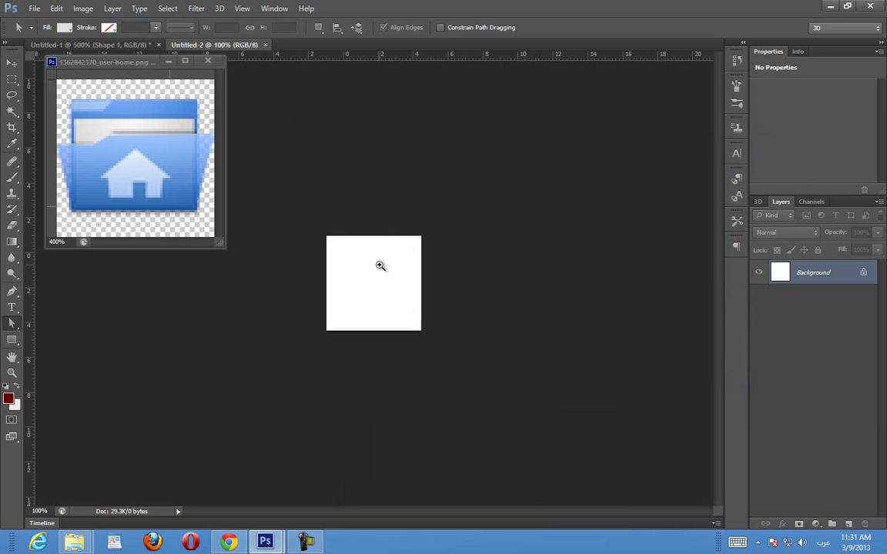
pyautogui.hotkey('ctrl', '+')
pyautogui.hotkey('ctrl', '+')
pyautogui.hotkey('ctrl', '+')
pyautogui.click(12, 339)
pyautogui.click(427, 235)
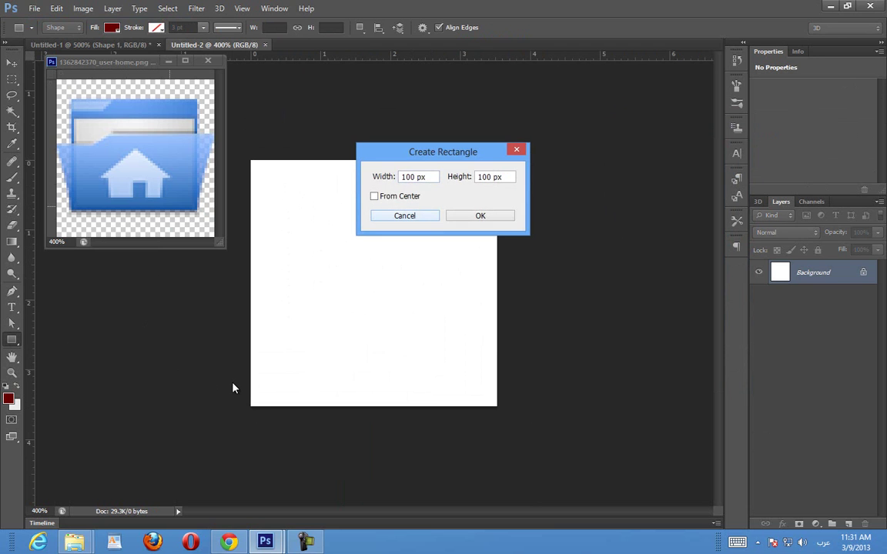
pyautogui.click(405, 215)
pyautogui.moveTo(455, 207); pyautogui.dragTo(290, 364)
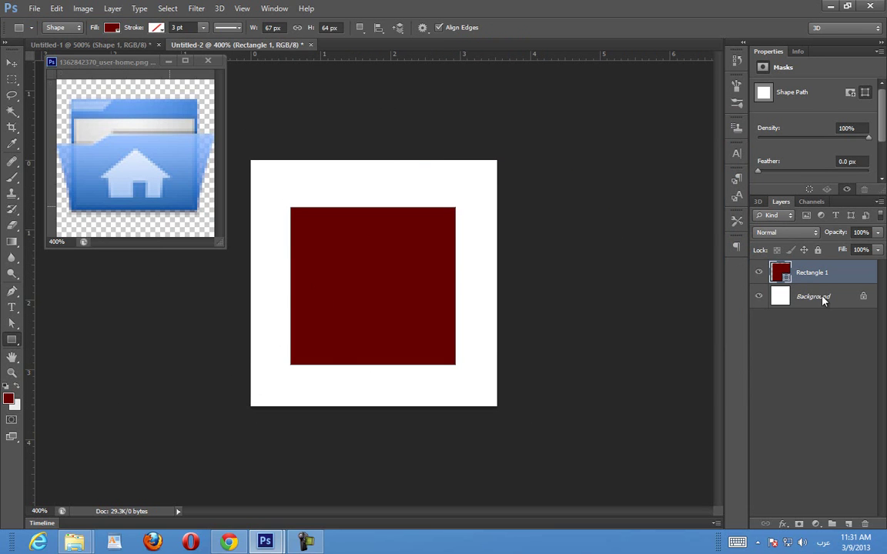
# Try a Gradient Overlay on the dark red rectangle, cancel it, and lower the rectangle layer's opacity to 0%
pyautogui.click(783, 523)
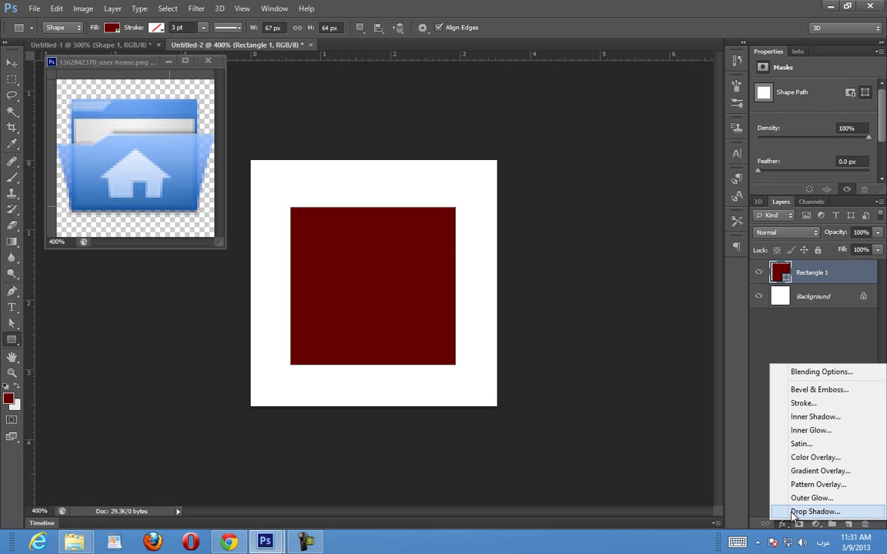
pyautogui.click(807, 471)
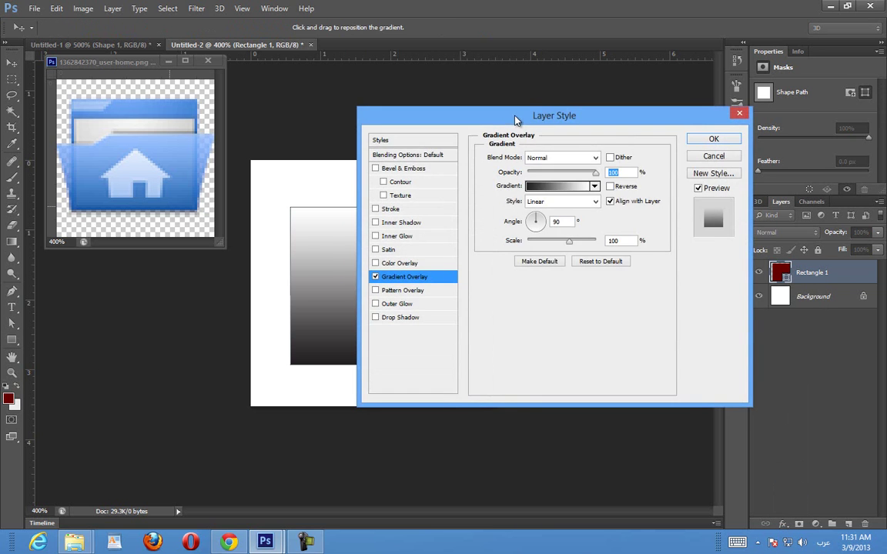
pyautogui.moveTo(462, 114); pyautogui.dragTo(616, 161)
pyautogui.moveTo(756, 224)
pyautogui.mouseDown()
pyautogui.moveTo(689, 225)
pyautogui.moveTo(722, 232)
pyautogui.moveTo(759, 223)
pyautogui.mouseUp()
pyautogui.click(877, 207)
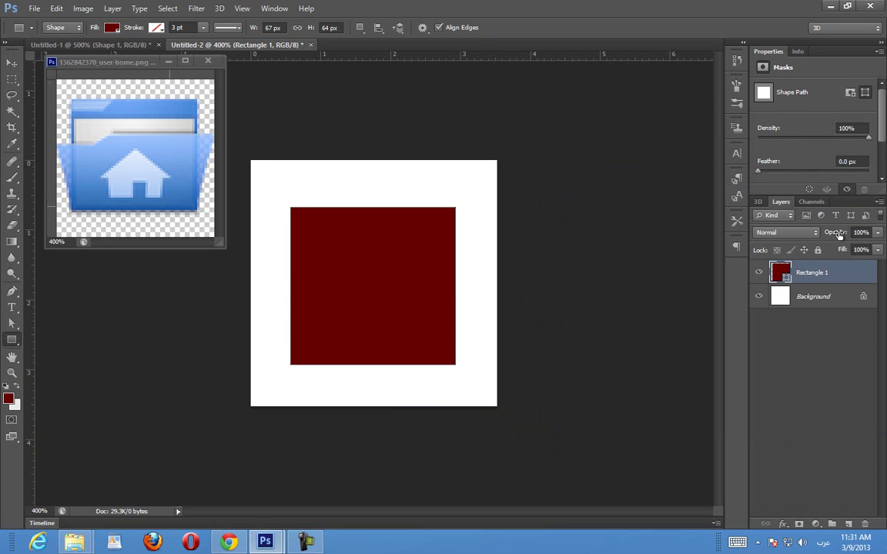
pyautogui.moveTo(840, 235); pyautogui.dragTo(741, 217)
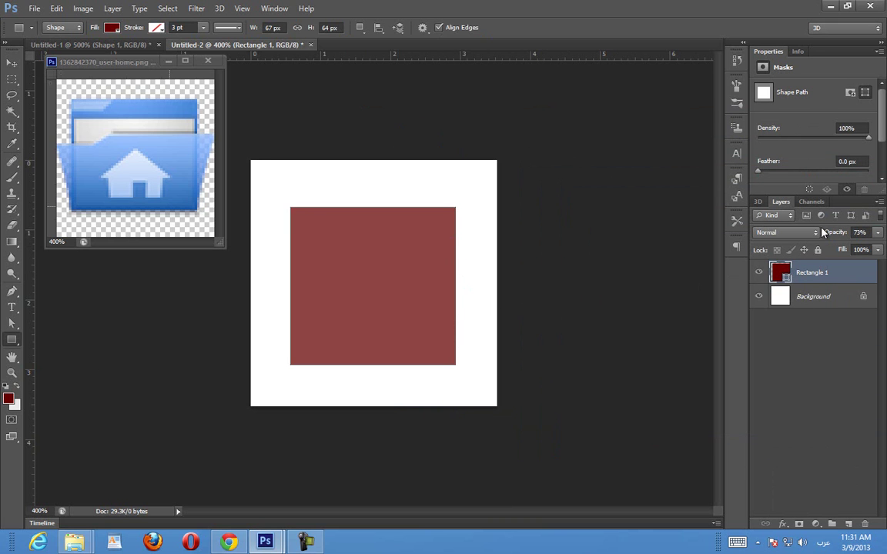
pyautogui.moveTo(842, 235); pyautogui.dragTo(618, 277)
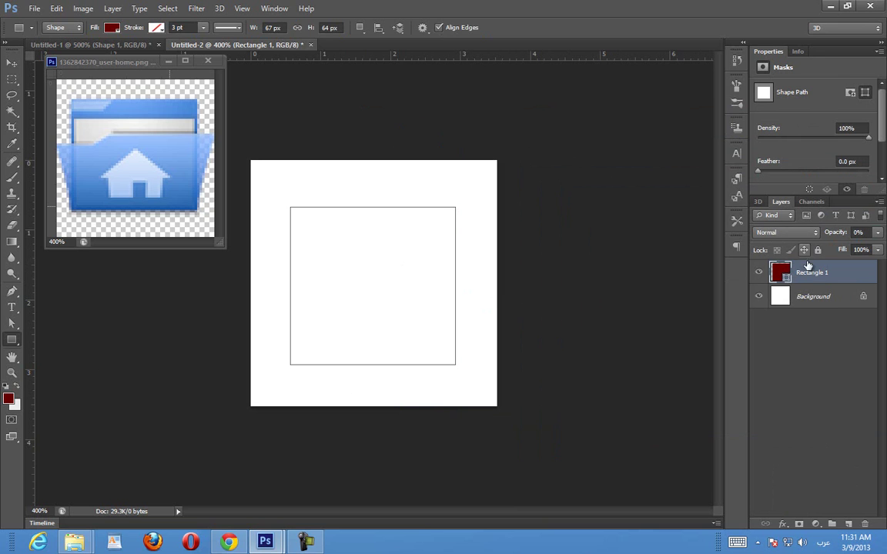
# Delete the rectangle layer and close the scratch document without saving it
pyautogui.moveTo(769, 283); pyautogui.dragTo(864, 524)
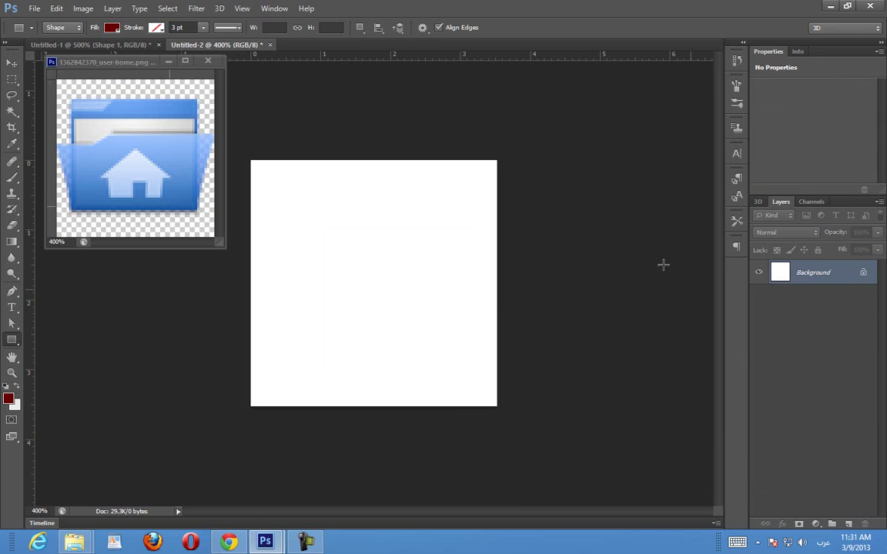
pyautogui.click(270, 45)
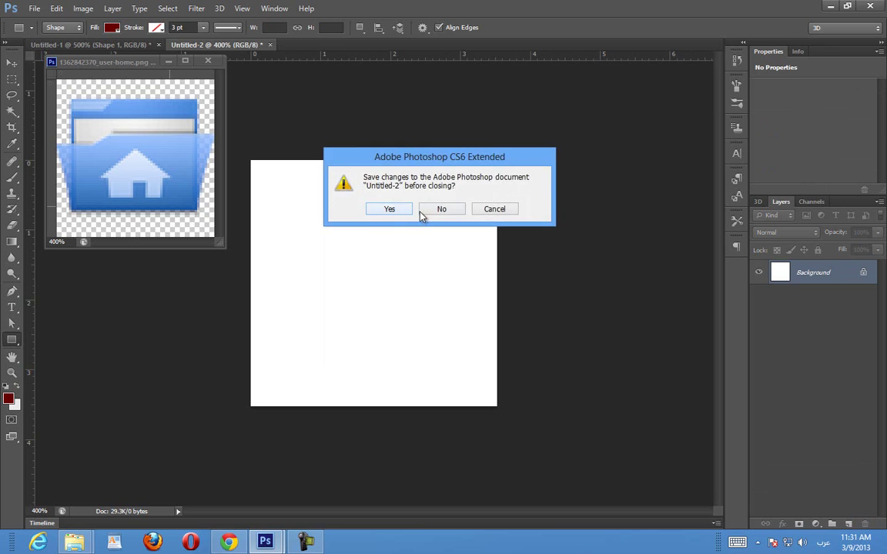
pyautogui.click(438, 210)
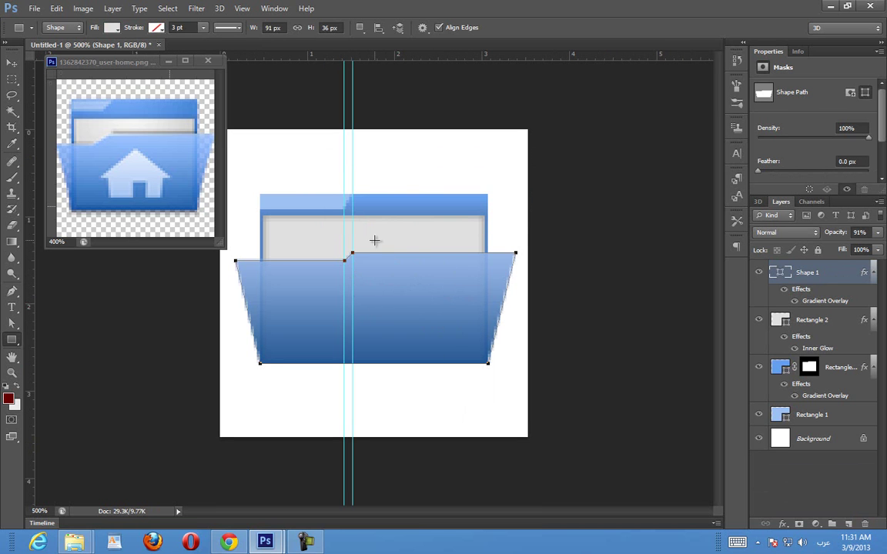
# Draw a thin rectangle about 44 by 2 pixels along the folder front's raised upper edge, from the right guide to the back panel's right side
pyautogui.click(164, 131)
pyautogui.hotkey('ctrl', '+')
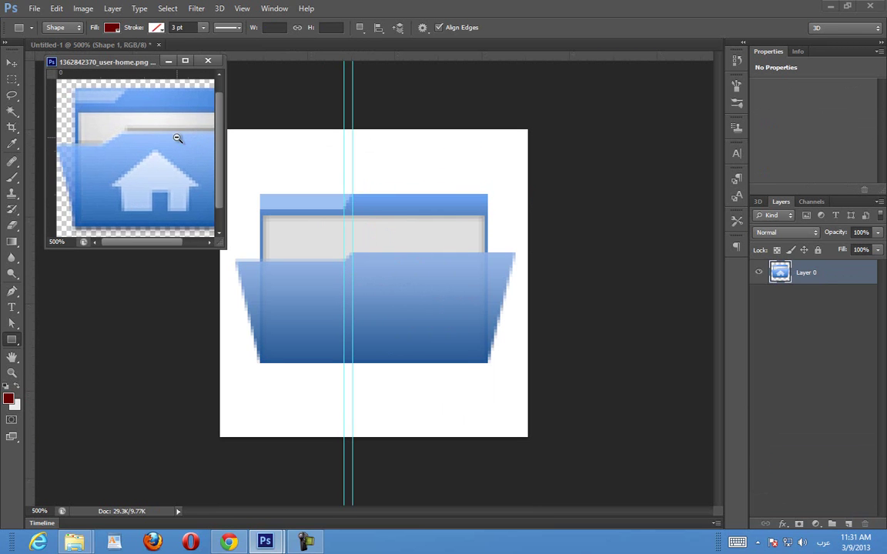
pyautogui.keyDown('alt'); pyautogui.click(178, 138); pyautogui.keyUp('alt')
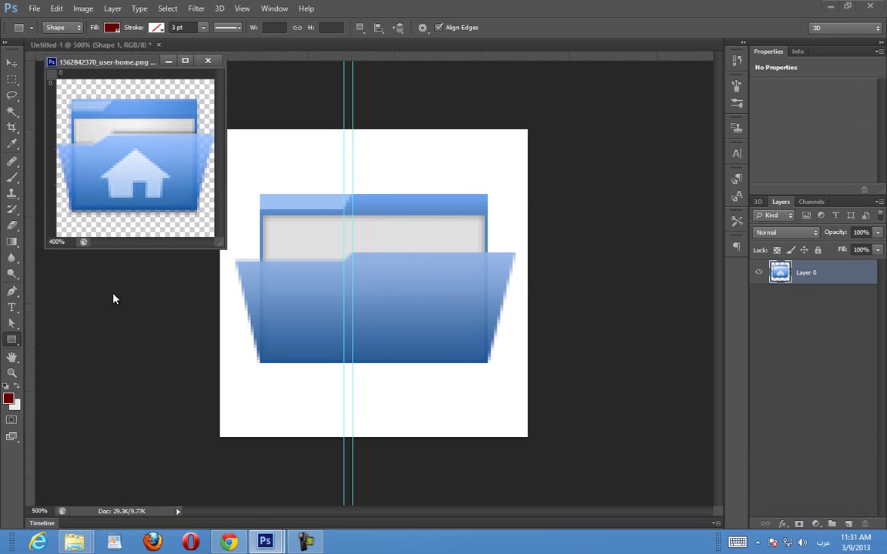
pyautogui.click(11, 340)
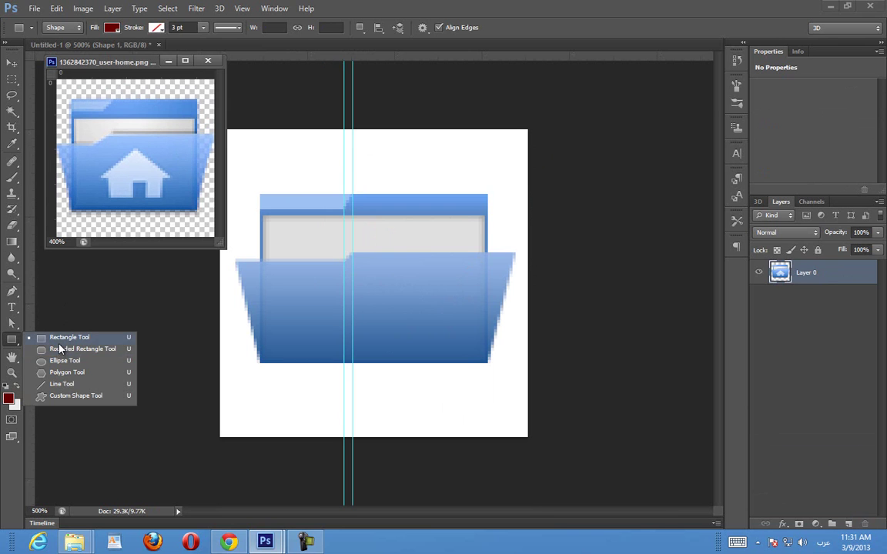
pyautogui.press('Escape')
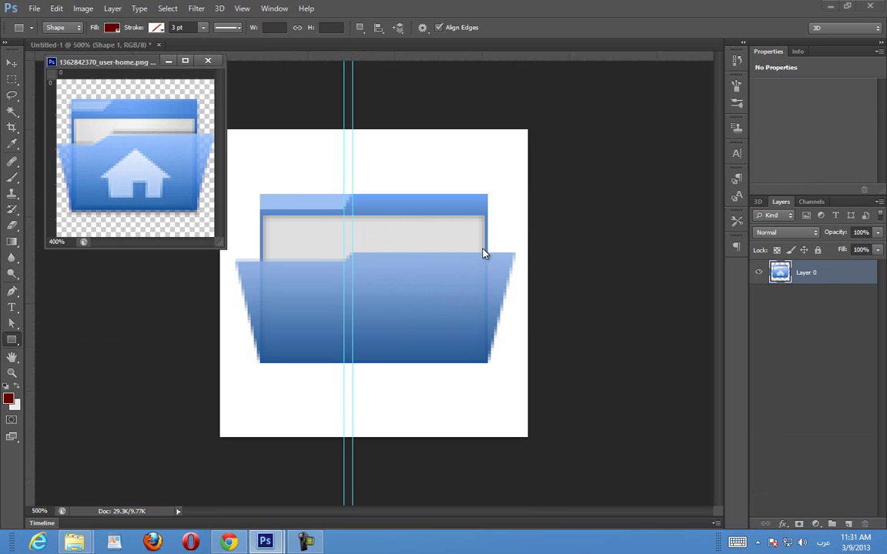
pyautogui.click(396, 298)
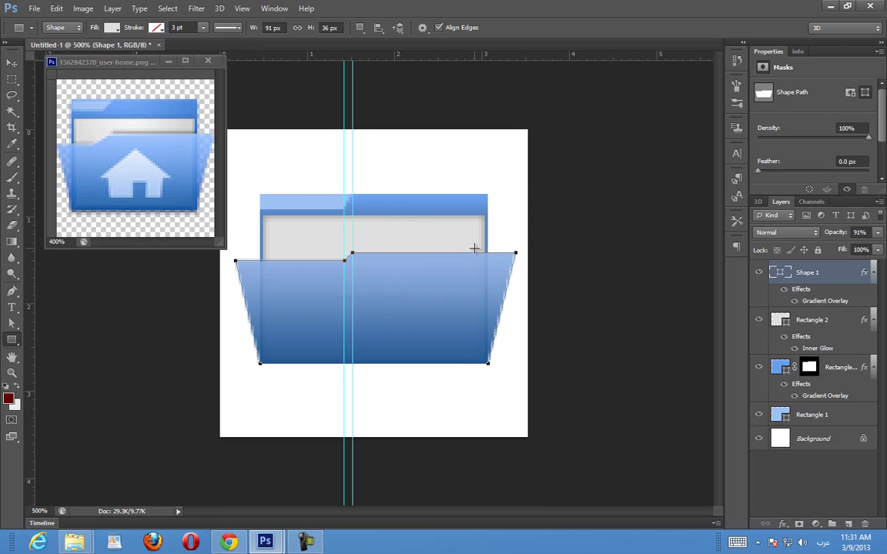
pyautogui.moveTo(484, 250); pyautogui.dragTo(352, 254)
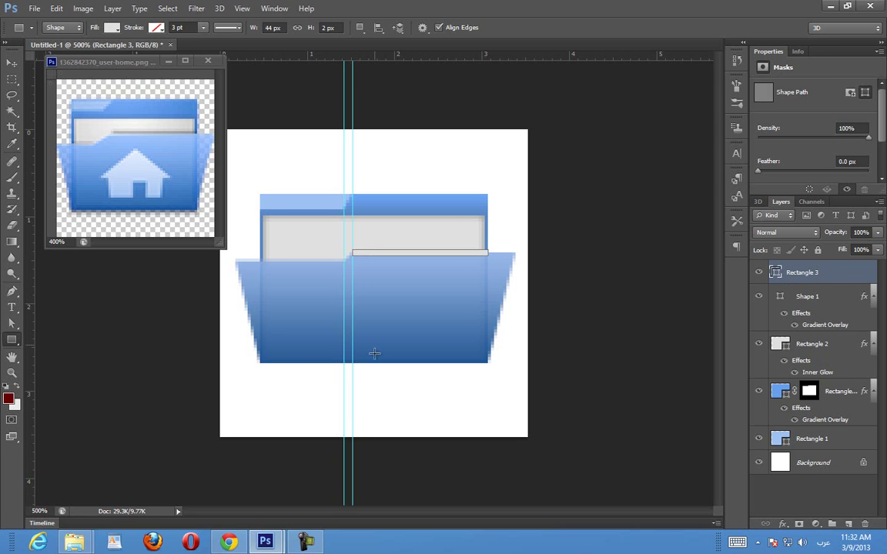
pyautogui.click(307, 541)
# Recolour the thin rectangle to the grey 757575 and move its layer below the folder front's layer
pyautogui.press('v')
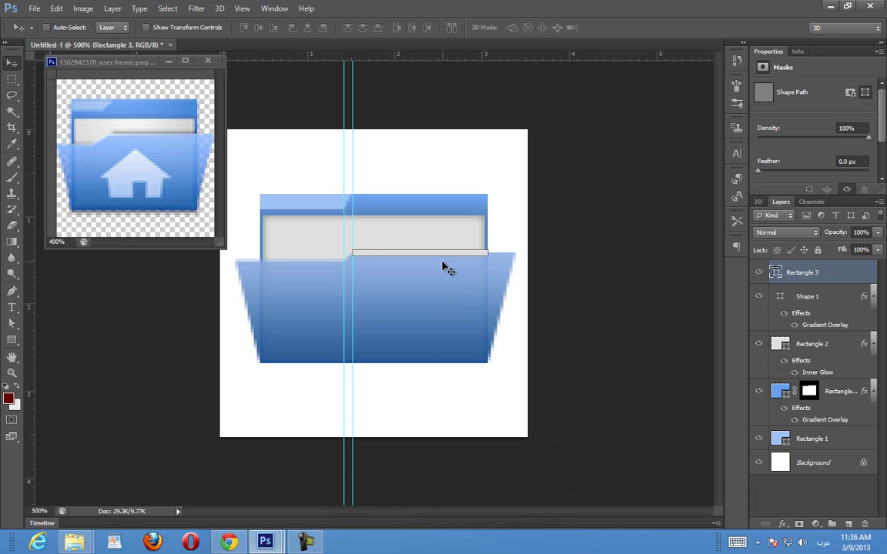
pyautogui.doubleClick(774, 274)
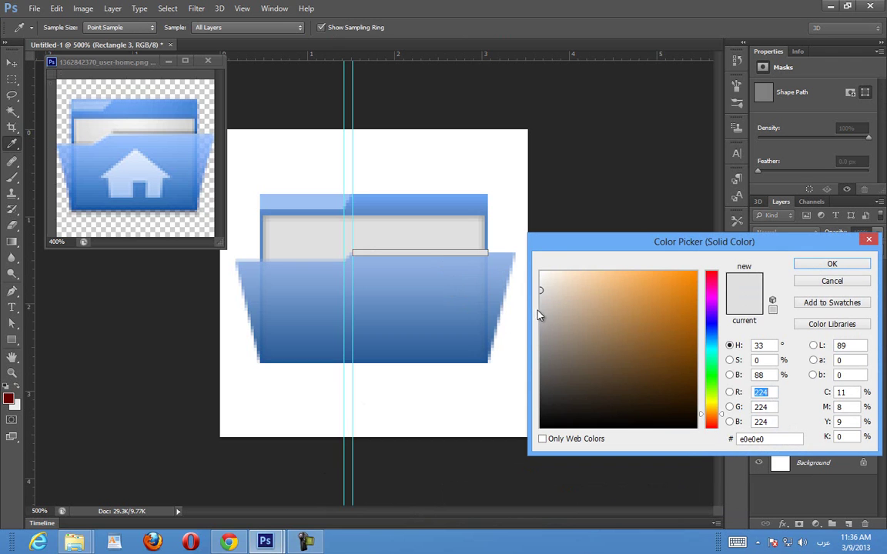
pyautogui.moveTo(541, 321); pyautogui.dragTo(539, 355)
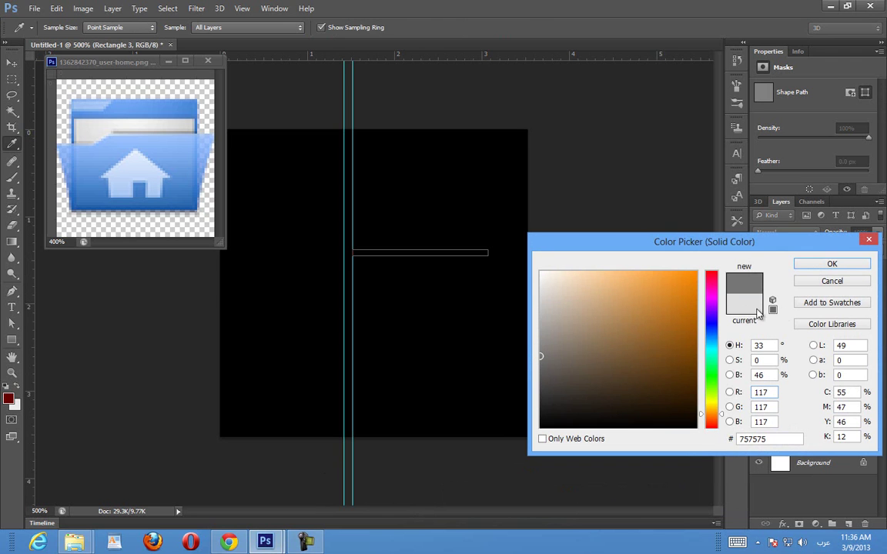
pyautogui.click(831, 265)
pyautogui.click(825, 344)
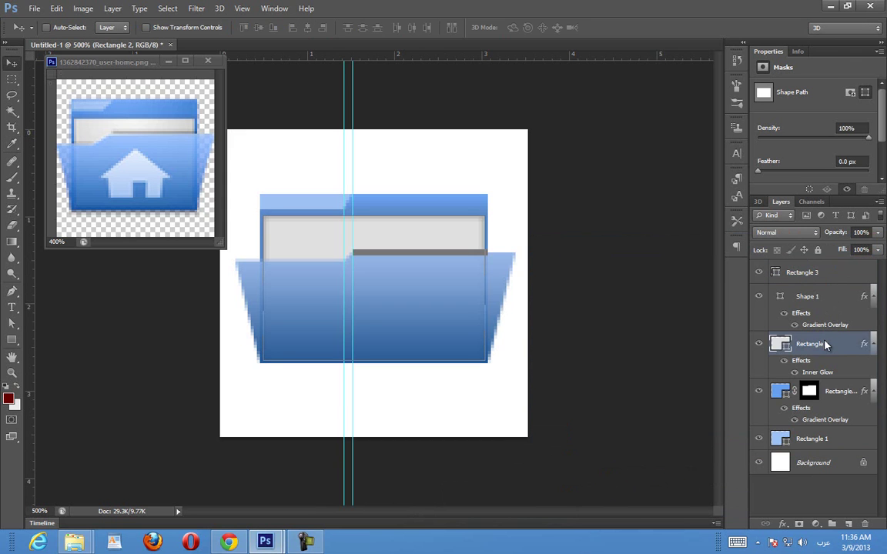
pyautogui.moveTo(808, 273); pyautogui.dragTo(815, 332)
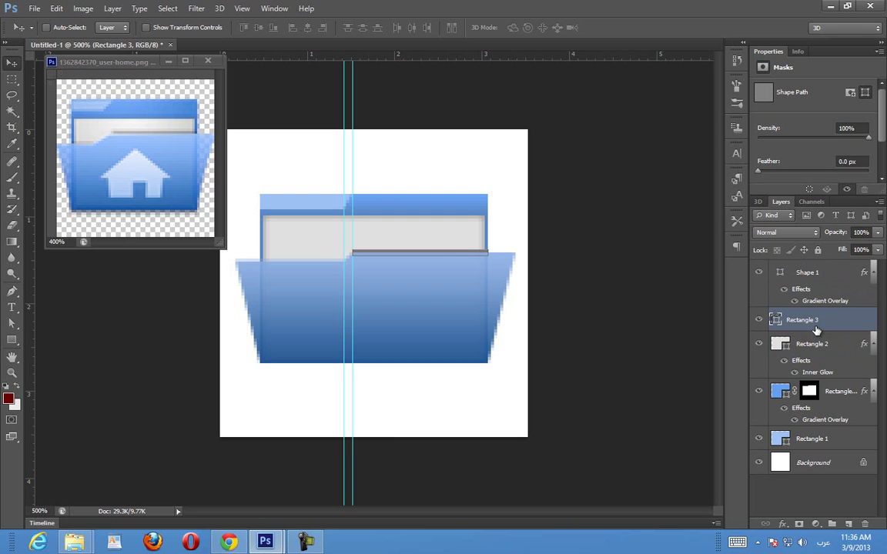
# Scale the grey strip to 97.73% width from its right end, then try moving it up slightly and undo the move
pyautogui.keyDown('ctrl'); pyautogui.click(456, 251); pyautogui.keyUp('ctrl')
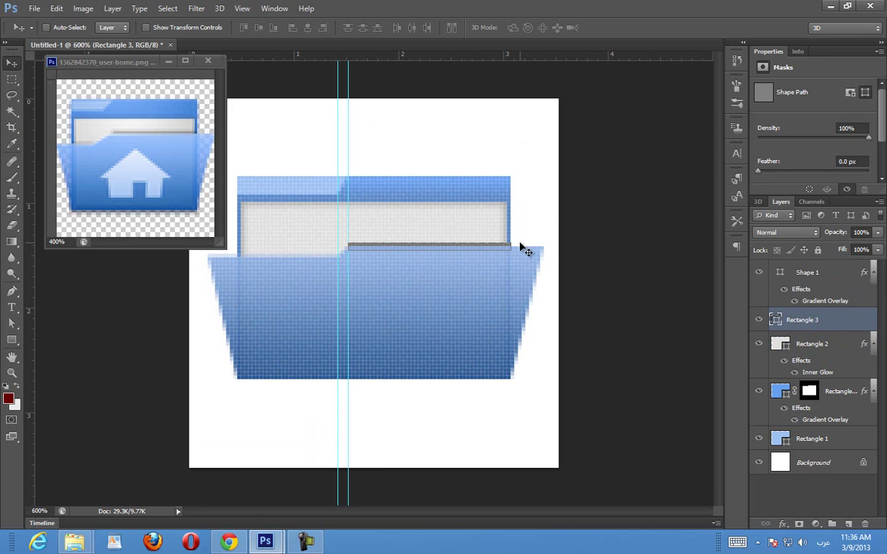
pyautogui.hotkey('ctrl', 't')
pyautogui.moveTo(514, 247); pyautogui.dragTo(510, 247)
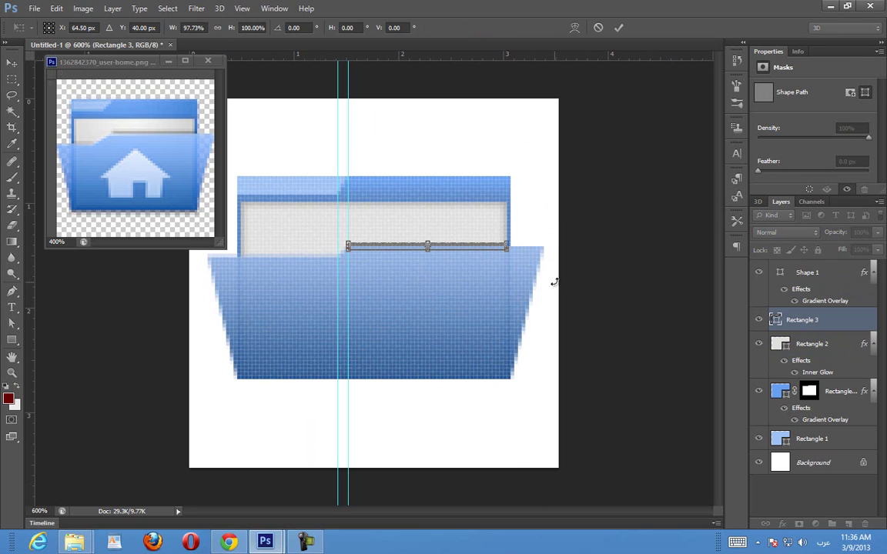
pyautogui.press('Return')
pyautogui.moveTo(447, 250); pyautogui.dragTo(447, 243)
pyautogui.hotkey('ctrl', 'z')
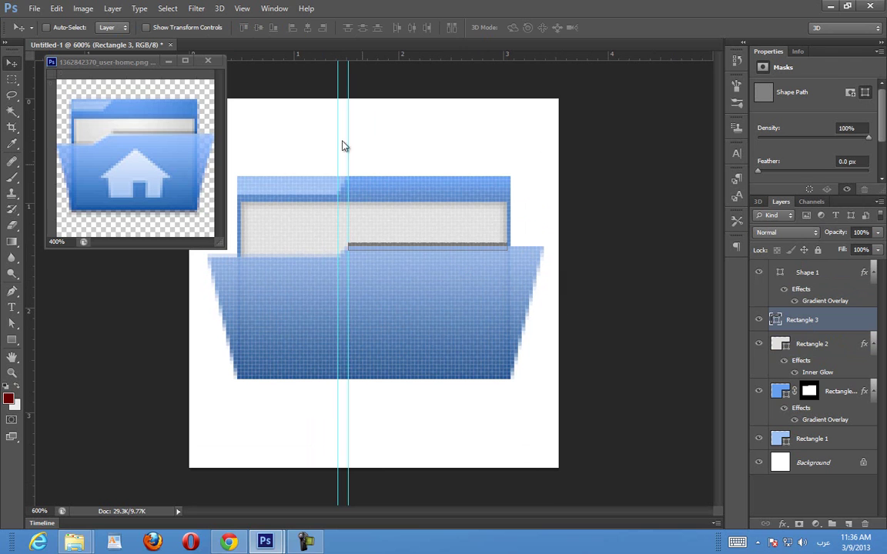
# Rasterize the grey strip and apply a Gaussian Blur with a radius of 1 pixel
pyautogui.click(196, 9)
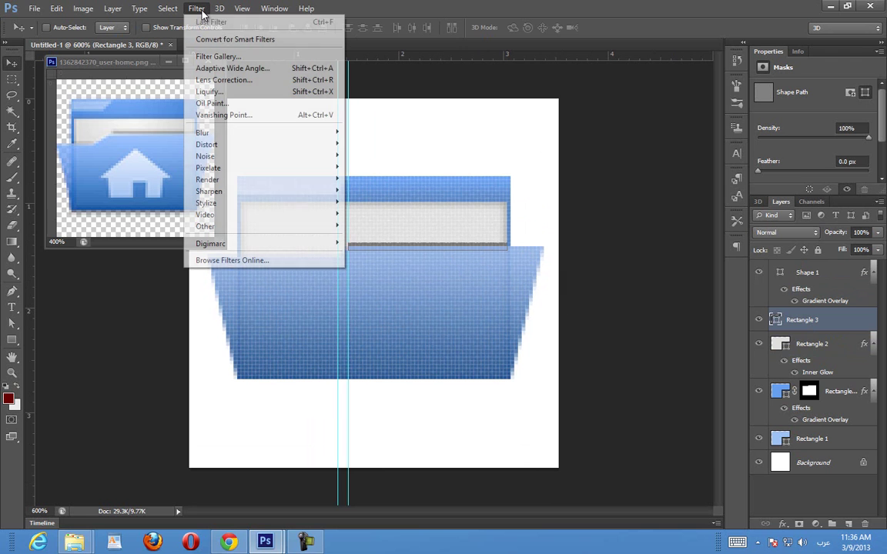
pyautogui.moveTo(264, 134)
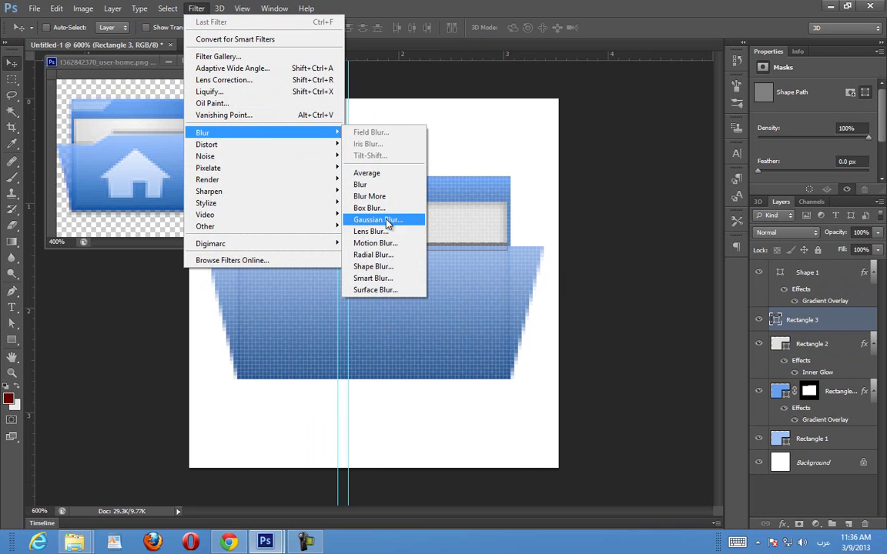
pyautogui.click(387, 220)
pyautogui.moveTo(422, 158); pyautogui.dragTo(560, 117)
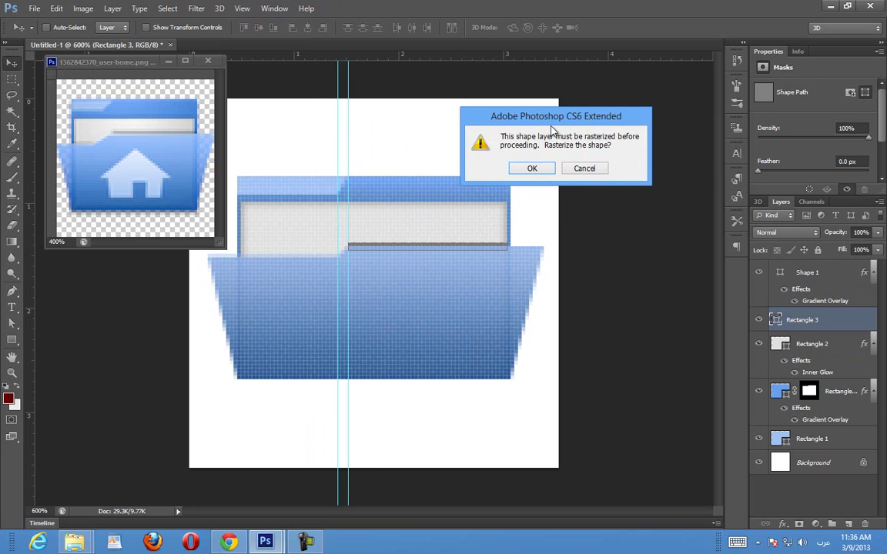
pyautogui.click(532, 168)
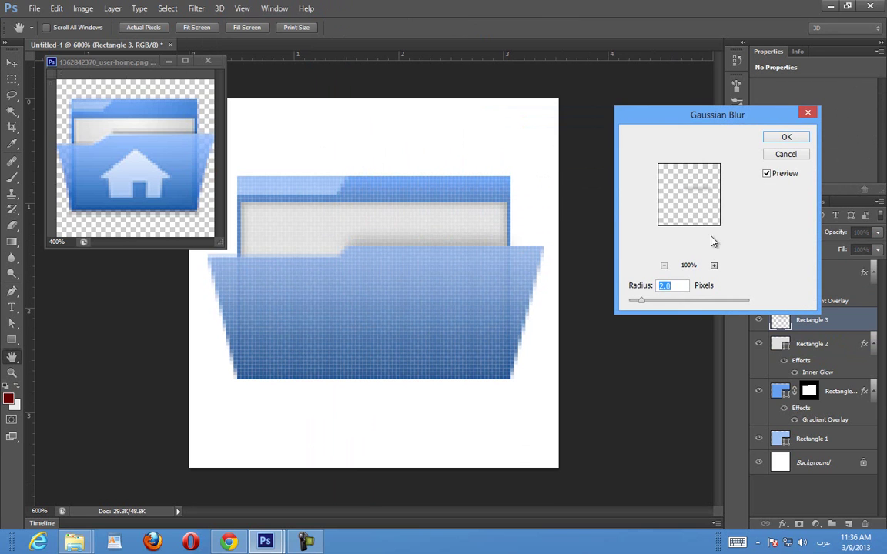
pyautogui.write('1')
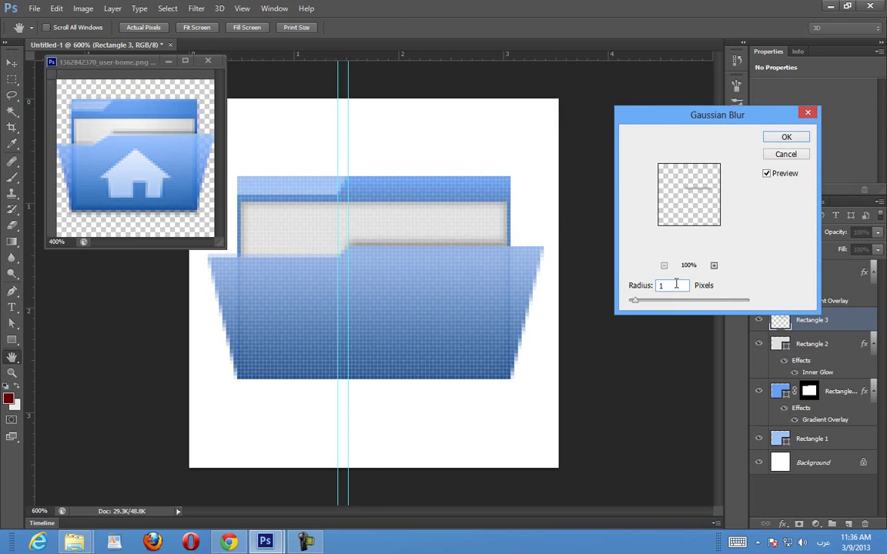
pyautogui.click(781, 137)
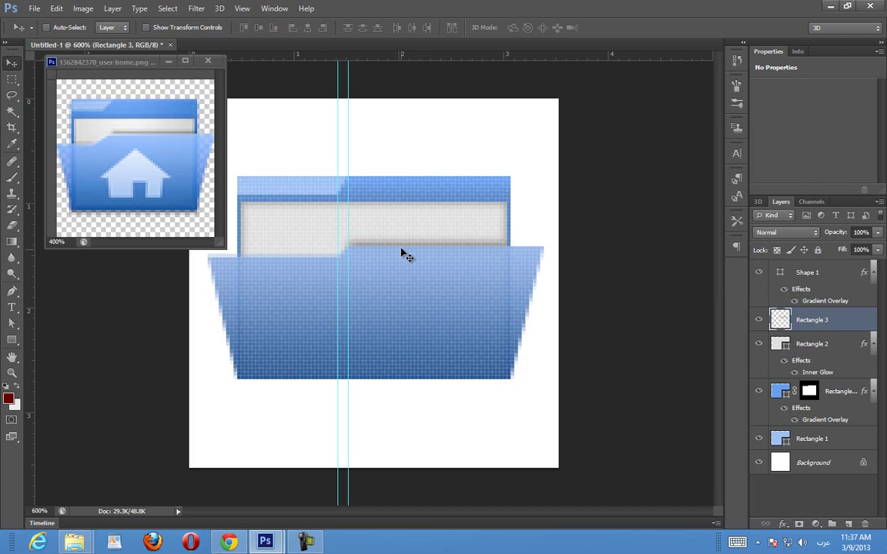
# Duplicate the blurred grey strip and place the copy over the folder front's lower left edge
pyautogui.keyDown('ctrl'); pyautogui.click(431, 251); pyautogui.keyUp('ctrl')
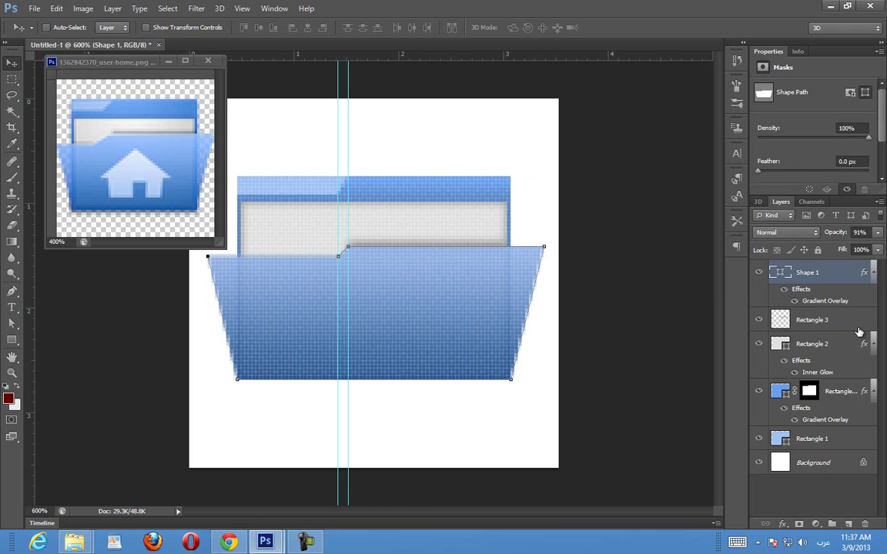
pyautogui.click(833, 319)
pyautogui.moveTo(447, 241); pyautogui.dragTo(299, 249)
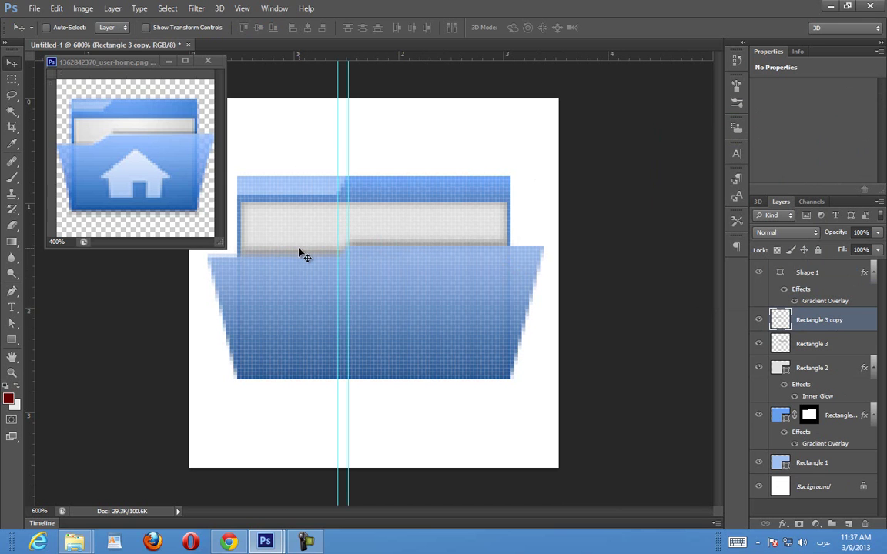
# Scale the strip copy to 44.90% width and move it so it starts at the back panel's left side
pyautogui.hotkey('ctrl', 't')
pyautogui.moveTo(417, 253); pyautogui.dragTo(313, 253)
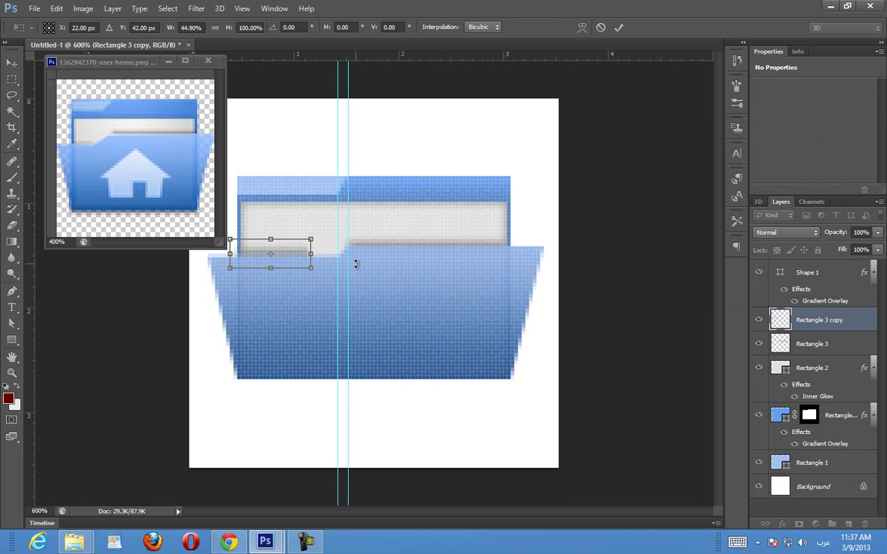
pyautogui.press('Return')
pyautogui.hotkey('ctrl', 't')
pyautogui.moveTo(311, 255); pyautogui.dragTo(313, 258)
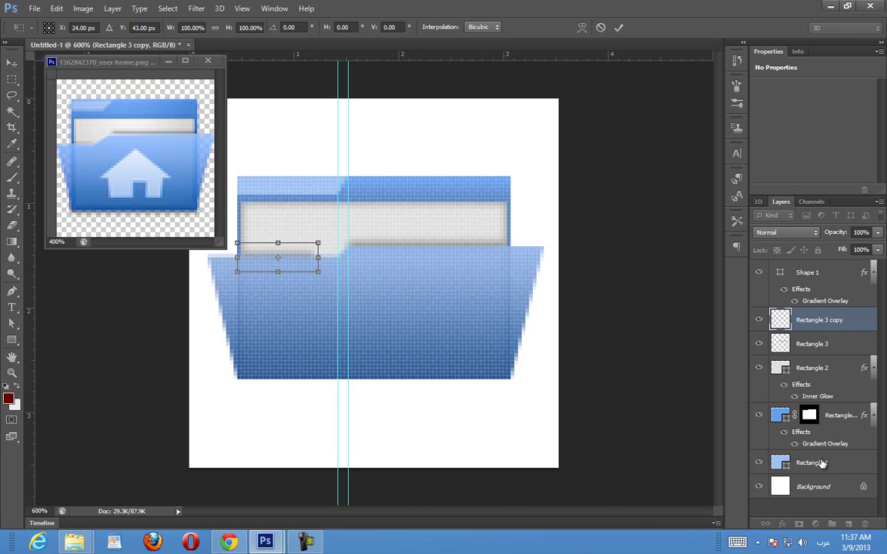
pyautogui.press('Return')
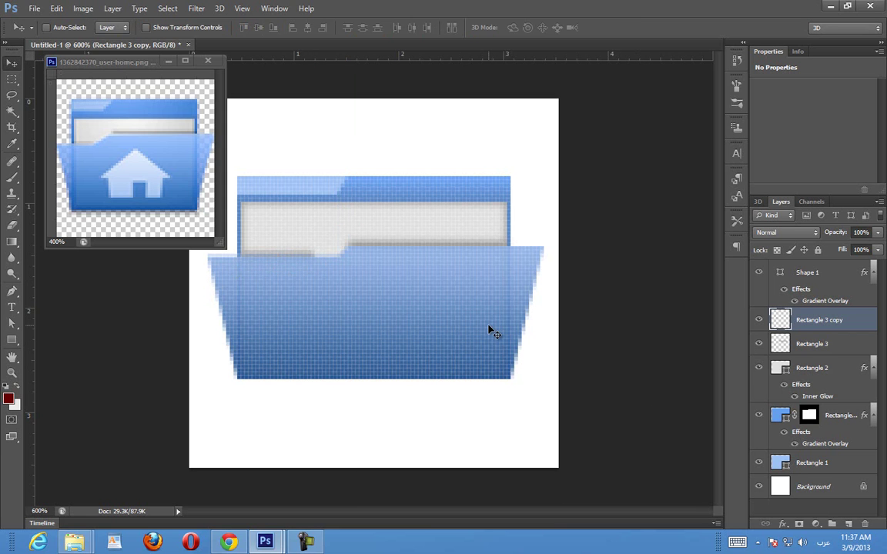
# Set the opacity of the folder front's shape layer to 80%
pyautogui.rightClick(475, 331)
pyautogui.click(495, 349)
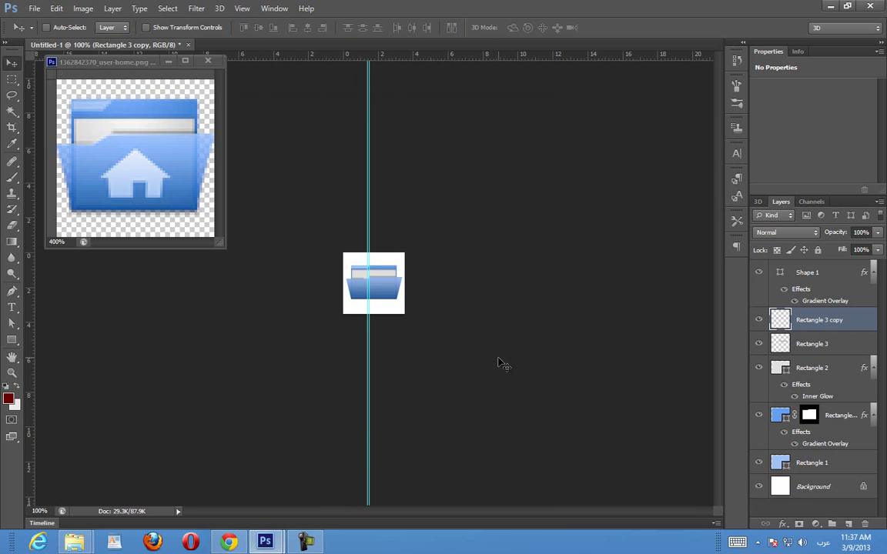
pyautogui.click(397, 279)
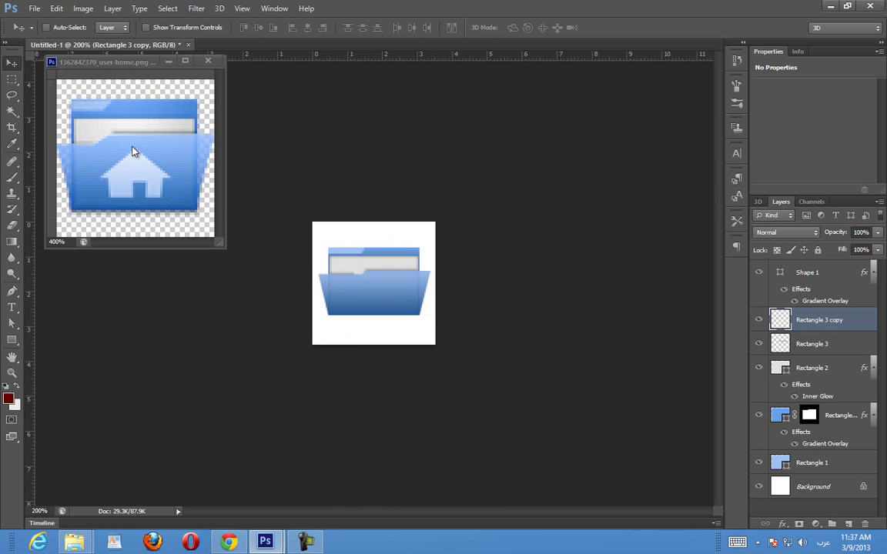
pyautogui.click(397, 288)
pyautogui.keyDown('ctrl'); pyautogui.click(420, 304); pyautogui.keyUp('ctrl')
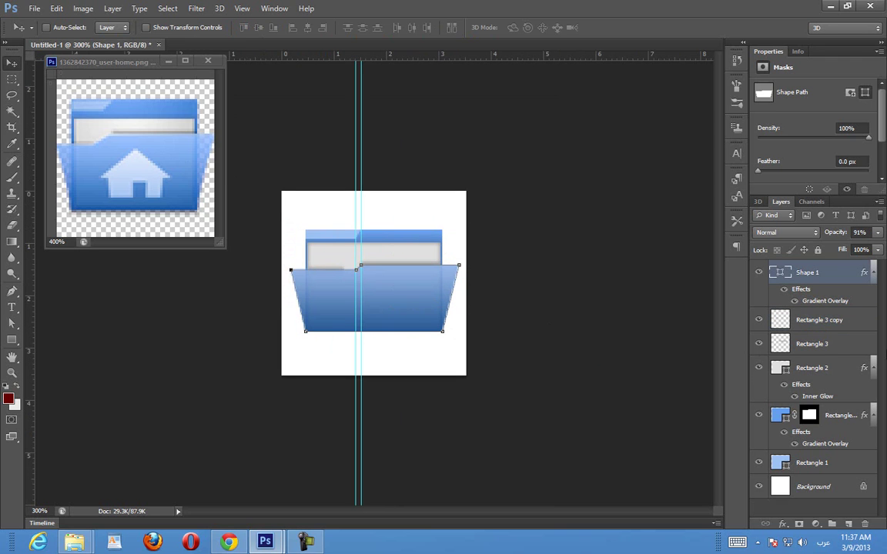
pyautogui.click(870, 233)
pyautogui.write('70')
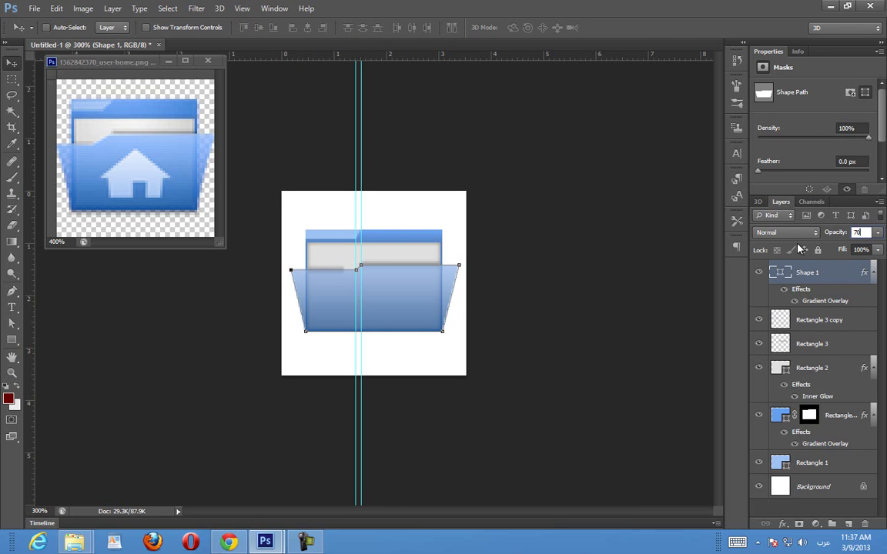
pyautogui.write('80')
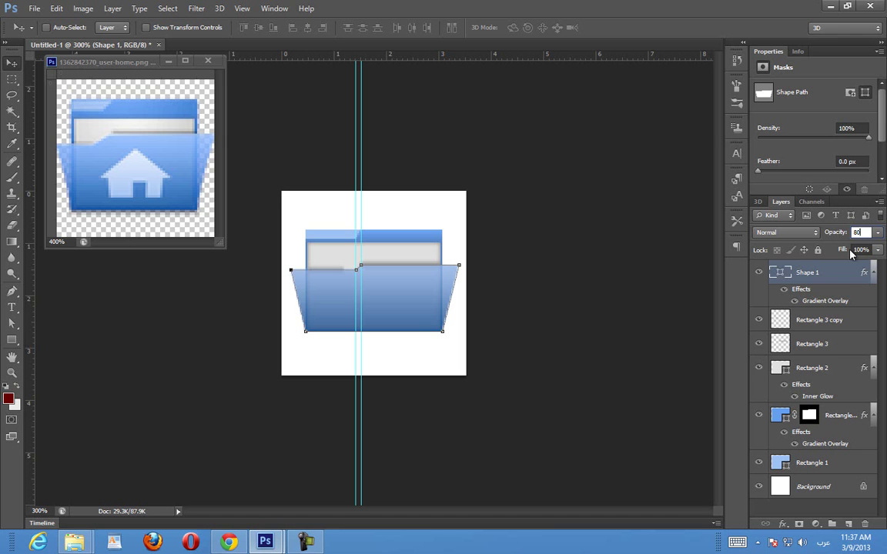
# Reduce the height of the short grey strip by transforming it from its bottom edge
pyautogui.click(830, 319)
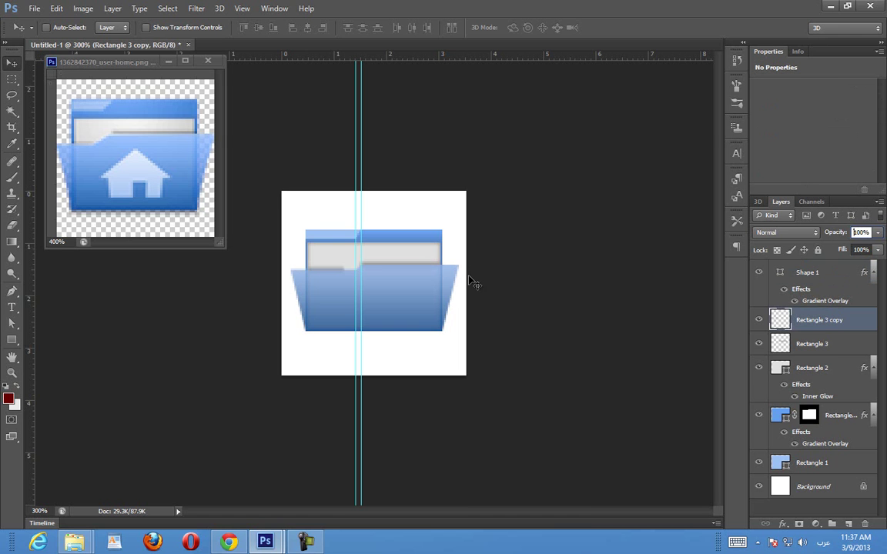
pyautogui.hotkey('ctrl', '+')
pyautogui.hotkey('ctrl', '+')
pyautogui.hotkey('ctrl', '+')
pyautogui.keyDown('ctrl'); pyautogui.click(302, 257); pyautogui.keyUp('ctrl')
pyautogui.hotkey('ctrl', 't')
pyautogui.press('Return')
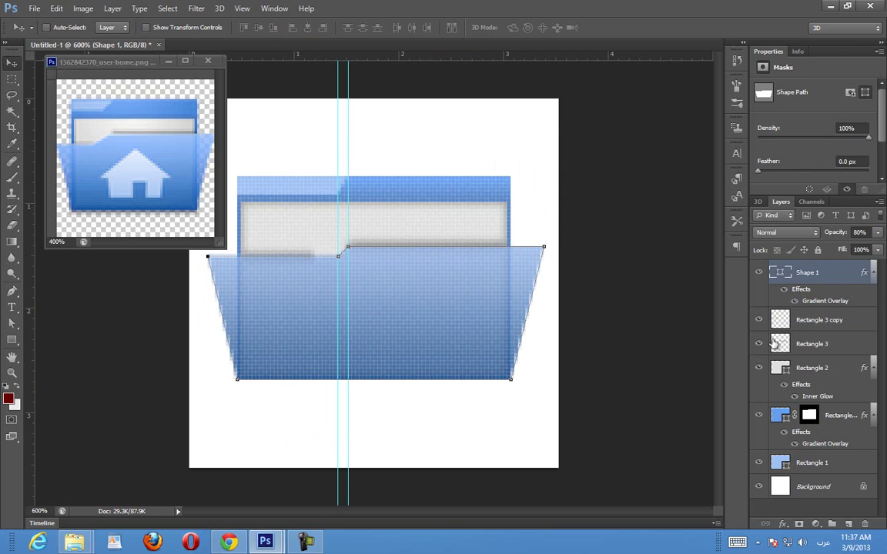
pyautogui.click(782, 318)
pyautogui.hotkey('ctrl', 't')
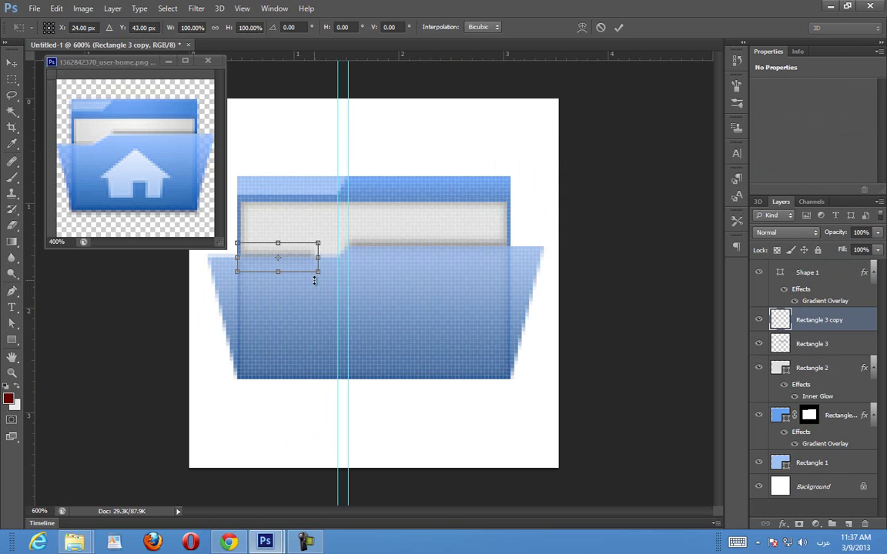
pyautogui.moveTo(278, 271)
pyautogui.mouseDown()
pyautogui.moveTo(279, 250)
pyautogui.moveTo(282, 258)
pyautogui.mouseUp()
pyautogui.press('Return')
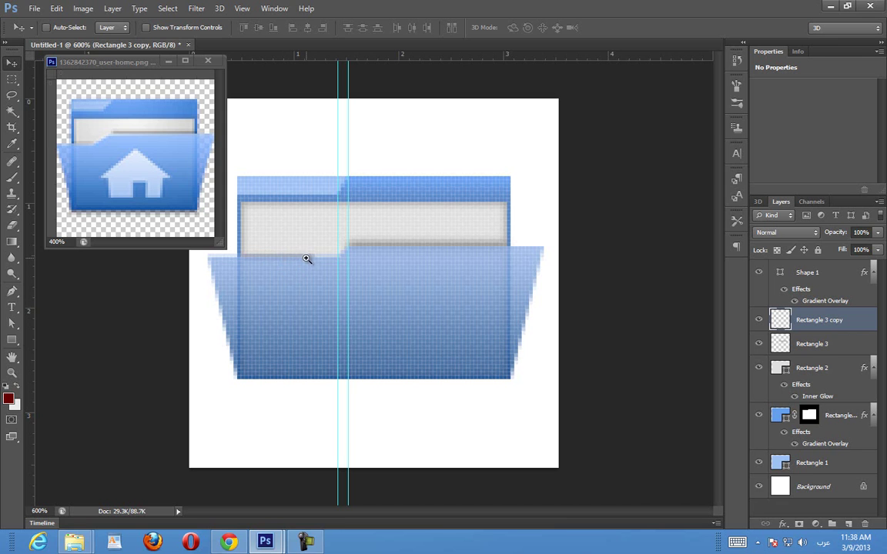
# Display the document grid and undo the stray Pen tool anchor point placed below the folder
pyautogui.rightClick(306, 260)
pyautogui.click(317, 279)
pyautogui.click(401, 271)
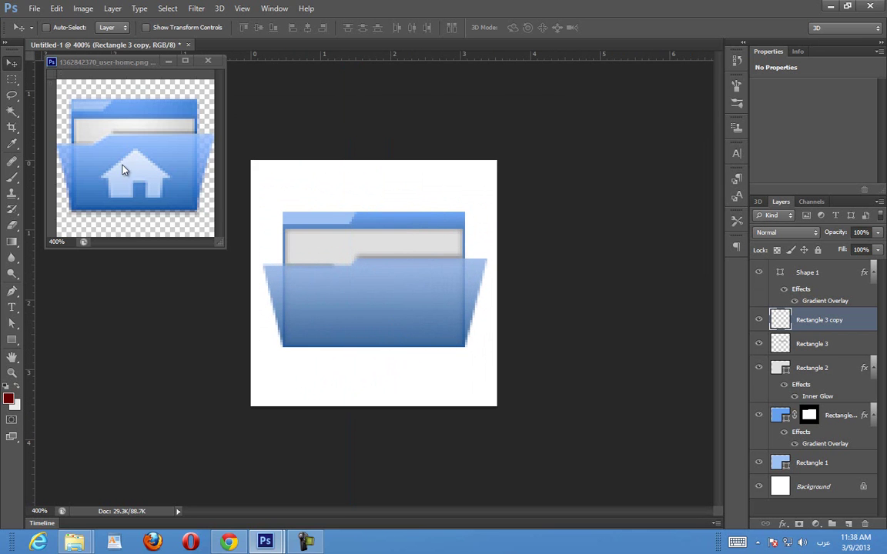
pyautogui.click(12, 291)
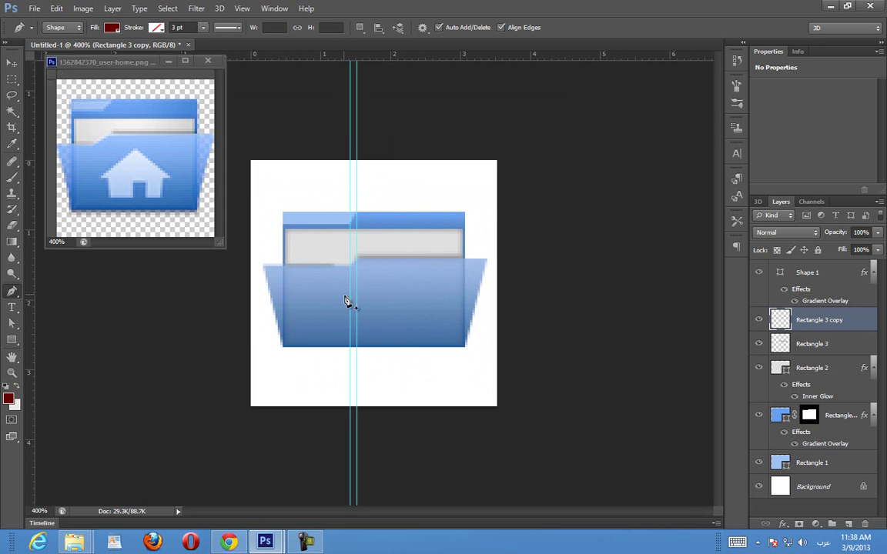
pyautogui.click(410, 370)
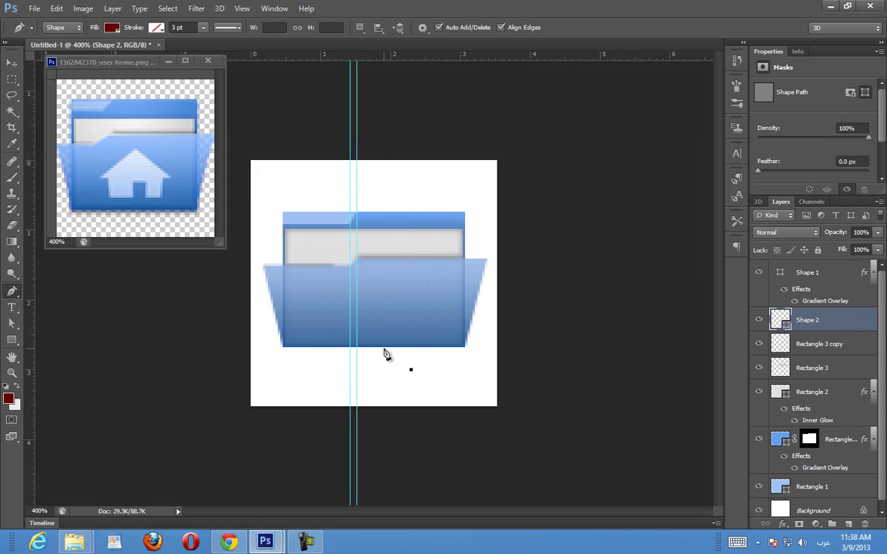
pyautogui.hotkey('ctrl', '+')
pyautogui.hotkey('ctrl', '+')
pyautogui.hotkey('ctrl', "'")
pyautogui.hotkey('ctrl', 'z')
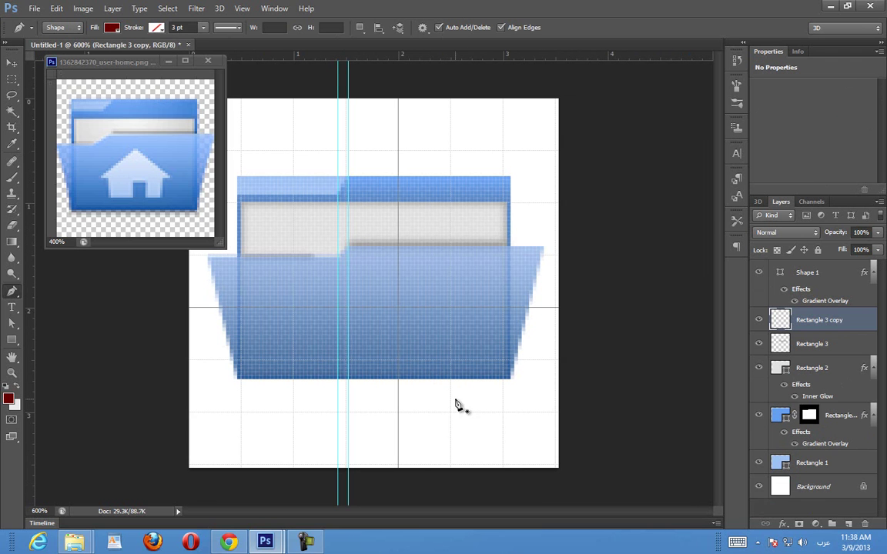
pyautogui.hotkey('ctrl', '+')
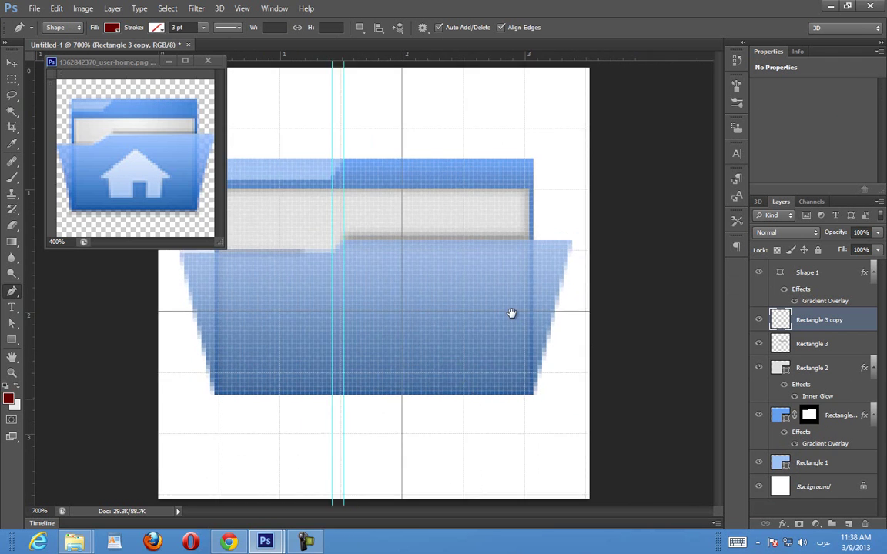
# Draw a house shape about 28 by 28 pixels with a doorway cutout below the folder's centre, using the Pen tool along the grid
pyautogui.click(462, 436)
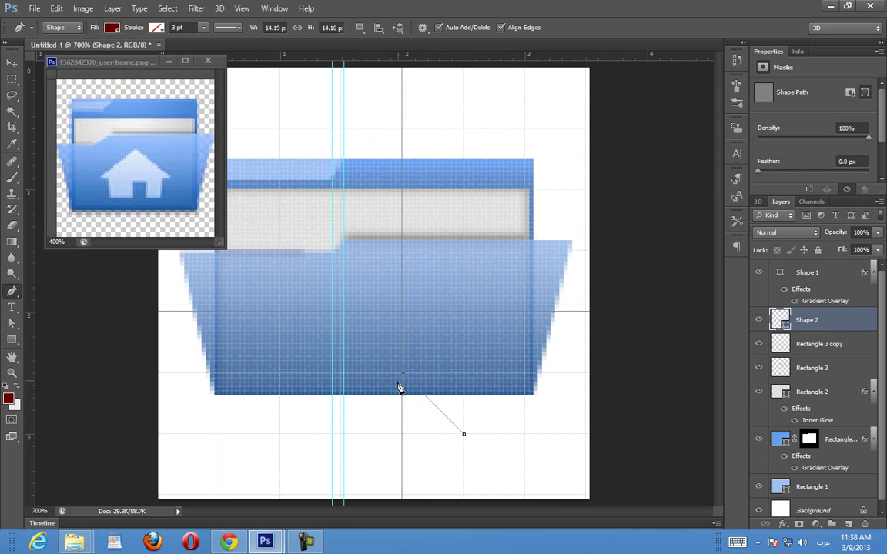
pyautogui.click(342, 435)
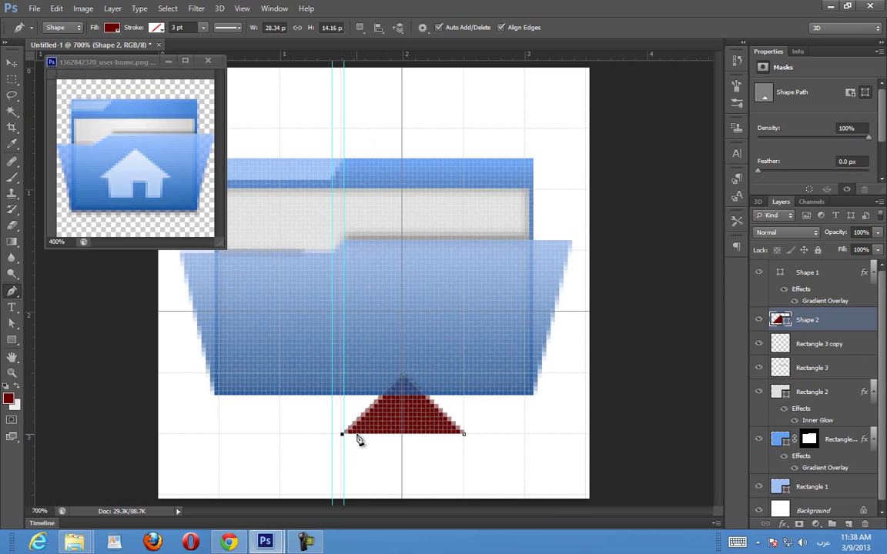
pyautogui.click(358, 496)
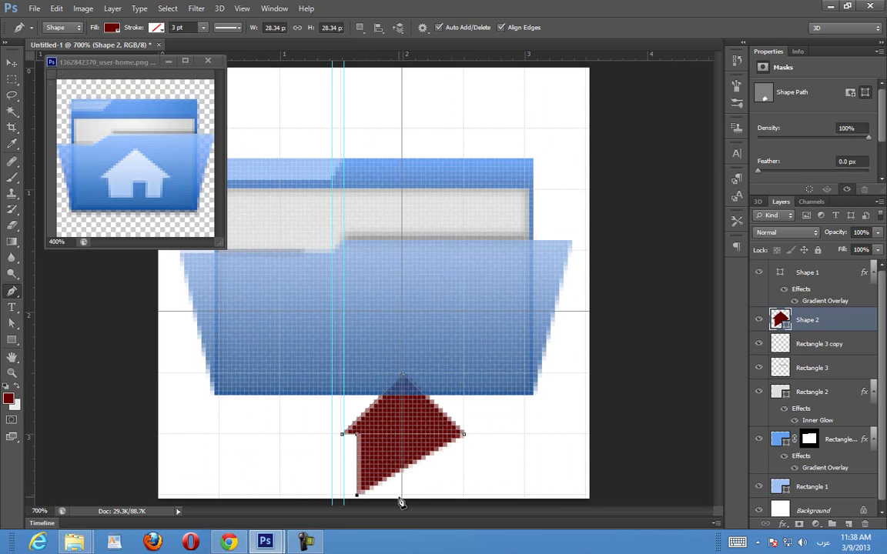
pyautogui.click(402, 495)
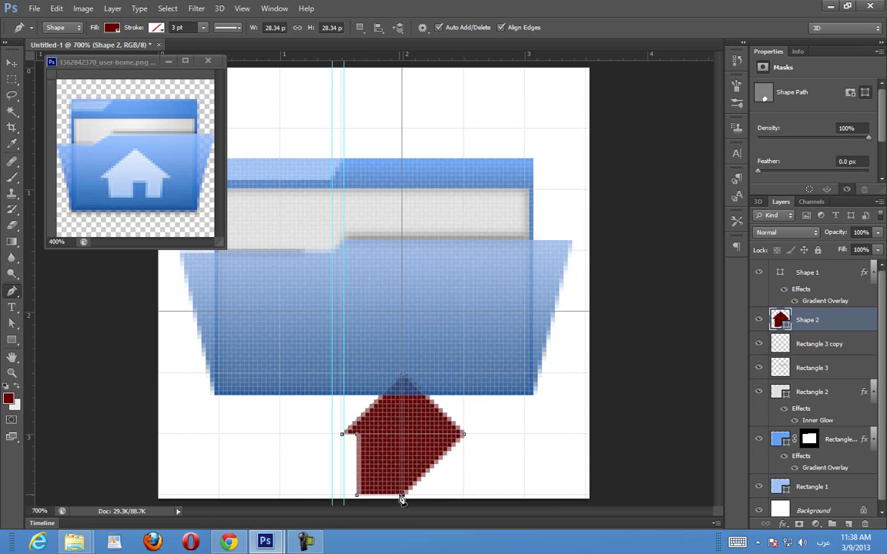
pyautogui.click(402, 447)
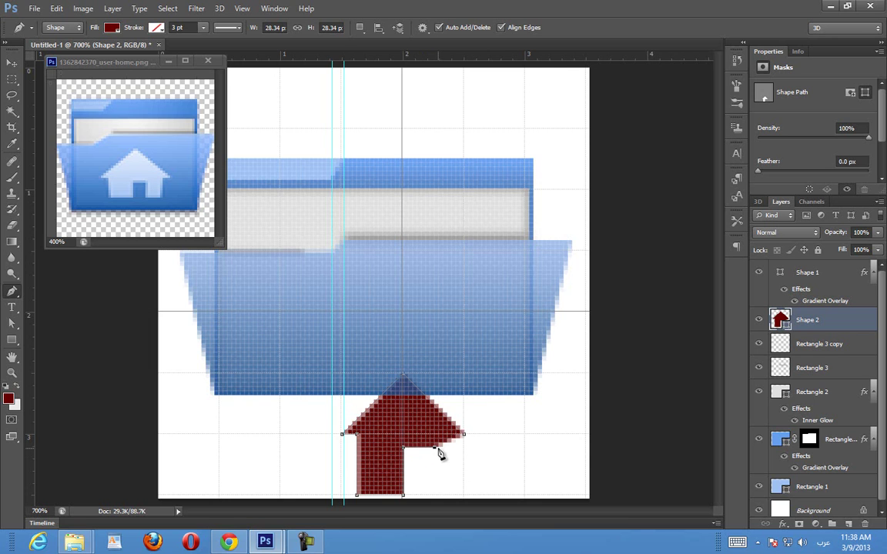
pyautogui.click(434, 495)
pyautogui.hotkey('ctrl', 'z')
pyautogui.click(451, 495)
# Bring the house layer to the top of the layer stack and move the house onto the middle of the folder front
pyautogui.press('v')
pyautogui.moveTo(430, 429); pyautogui.dragTo(402, 307)
pyautogui.moveTo(831, 325); pyautogui.dragTo(809, 269)
pyautogui.moveTo(380, 254); pyautogui.dragTo(369, 305)
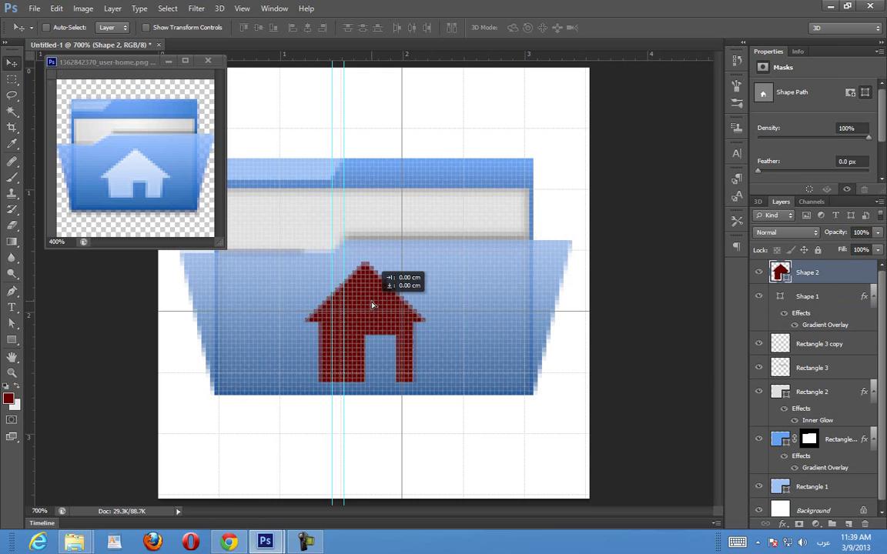
# Recolour the house with the light grey e5e5e5 sampled from the paper and set its layer opacity to 72%
pyautogui.doubleClick(780, 271)
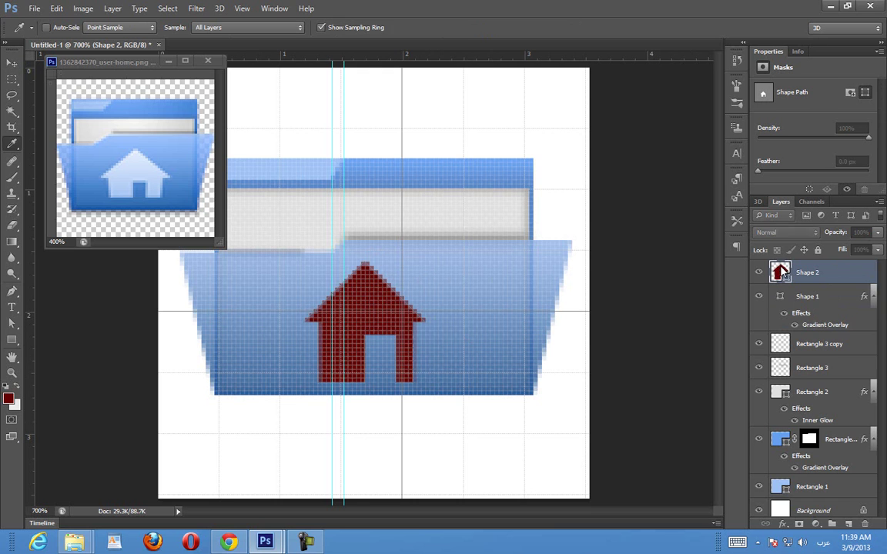
pyautogui.click(510, 254)
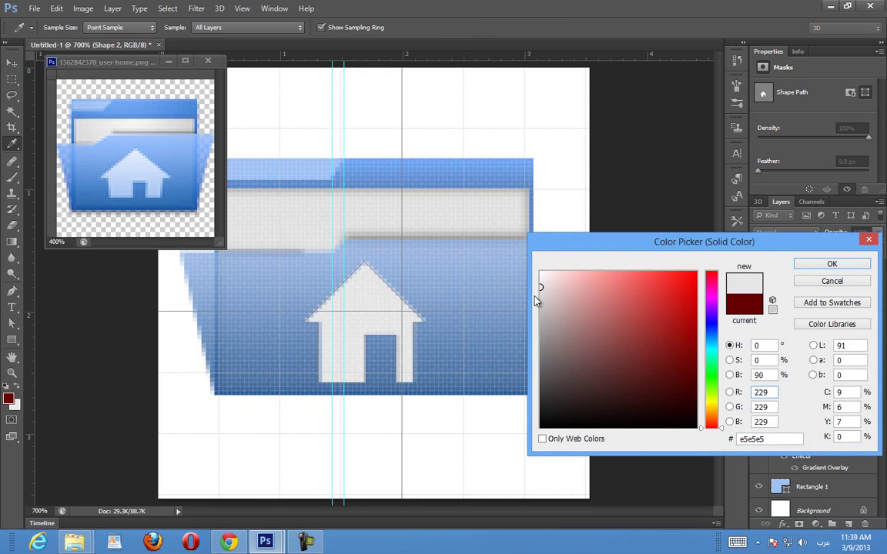
pyautogui.click(830, 265)
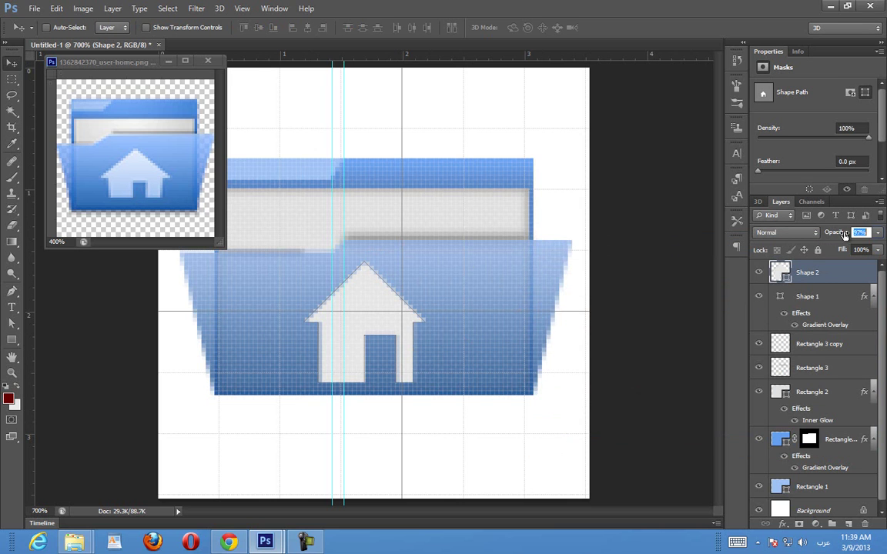
pyautogui.moveTo(845, 234); pyautogui.dragTo(828, 237)
pyautogui.press('Return')
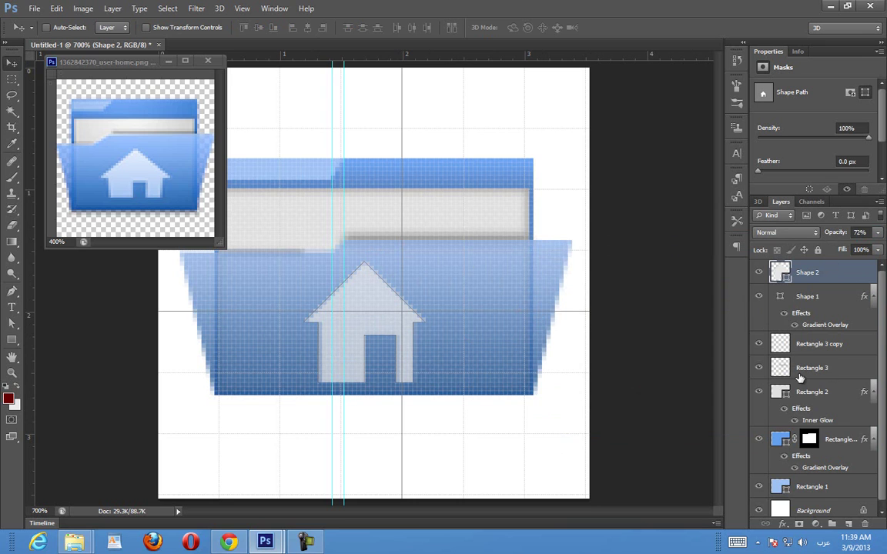
# Distort the house shape by pulling both lower corners slightly upward and inward
pyautogui.hotkey('ctrl', 't')
pyautogui.rightClick(394, 301)
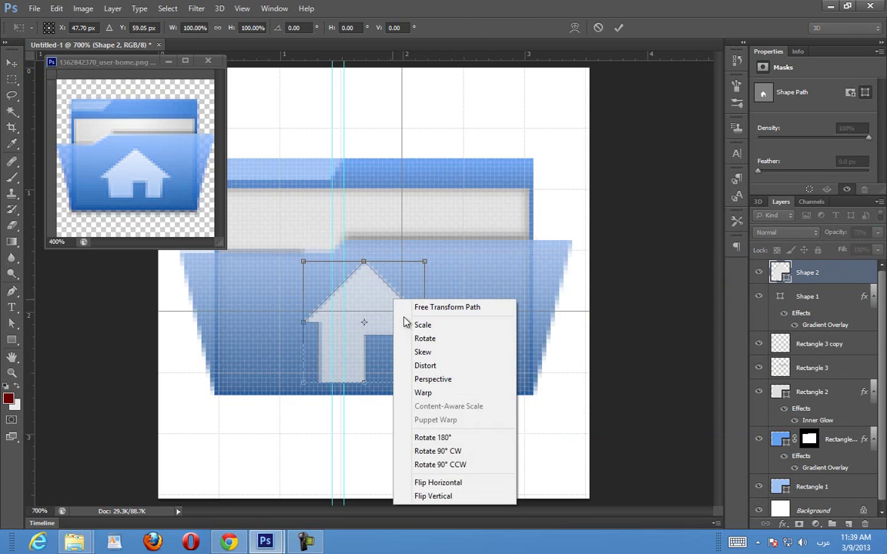
pyautogui.click(435, 367)
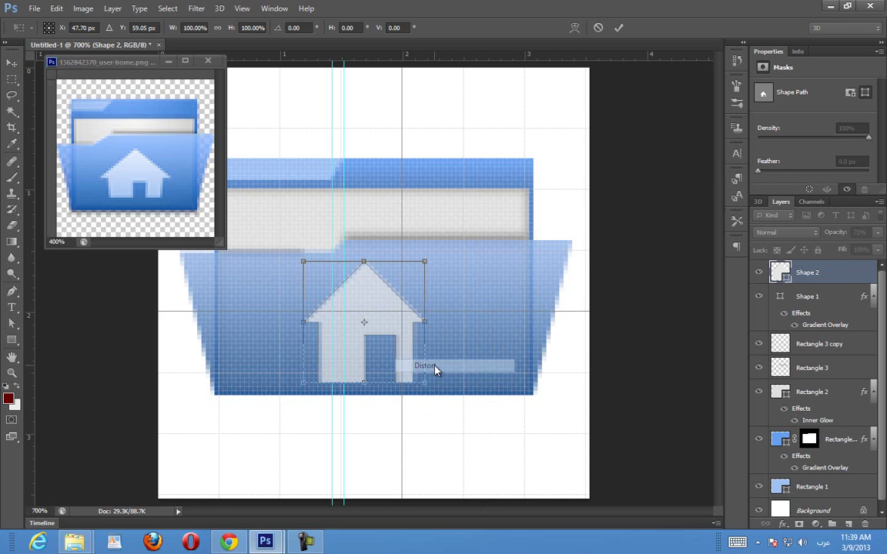
pyautogui.moveTo(420, 389); pyautogui.dragTo(422, 379)
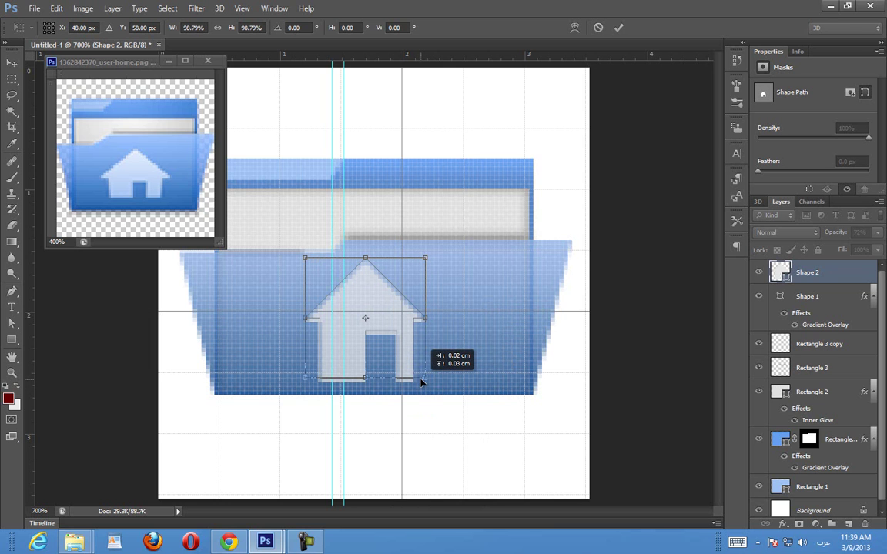
pyautogui.press('Left')
pyautogui.press('Down')
pyautogui.moveTo(422, 388); pyautogui.dragTo(423, 377)
pyautogui.moveTo(303, 385); pyautogui.dragTo(308, 382)
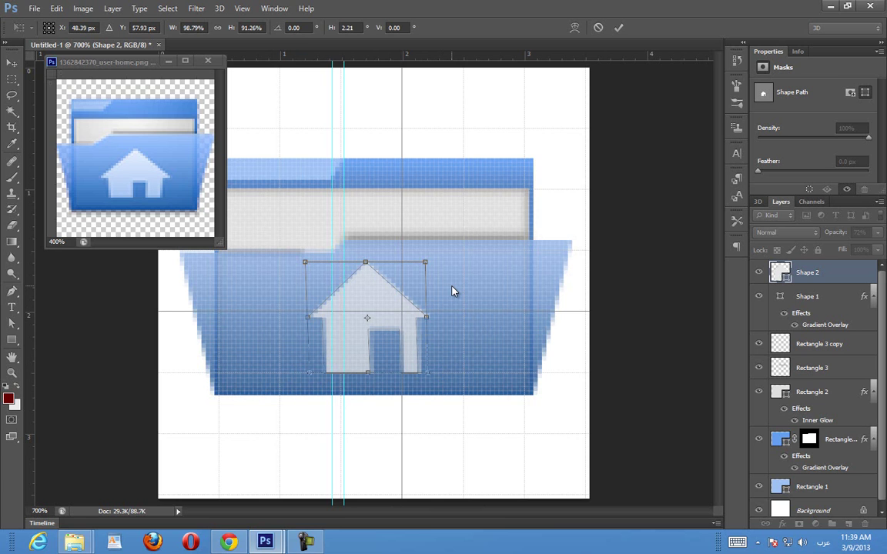
# Widen the top of the distorted house by pulling both upper corners outward at an even height, and apply the transformation
pyautogui.moveTo(425, 263); pyautogui.dragTo(446, 258)
pyautogui.moveTo(306, 263); pyautogui.dragTo(292, 262)
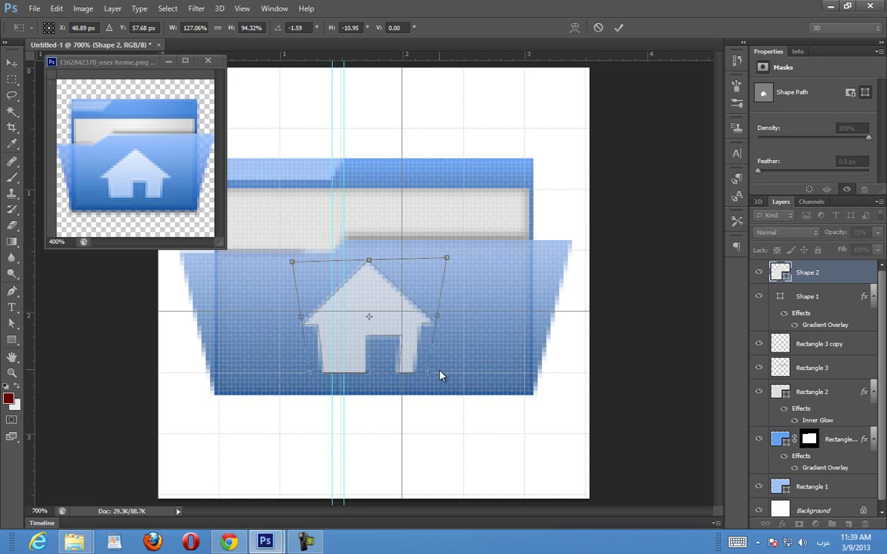
pyautogui.moveTo(431, 377); pyautogui.dragTo(428, 377)
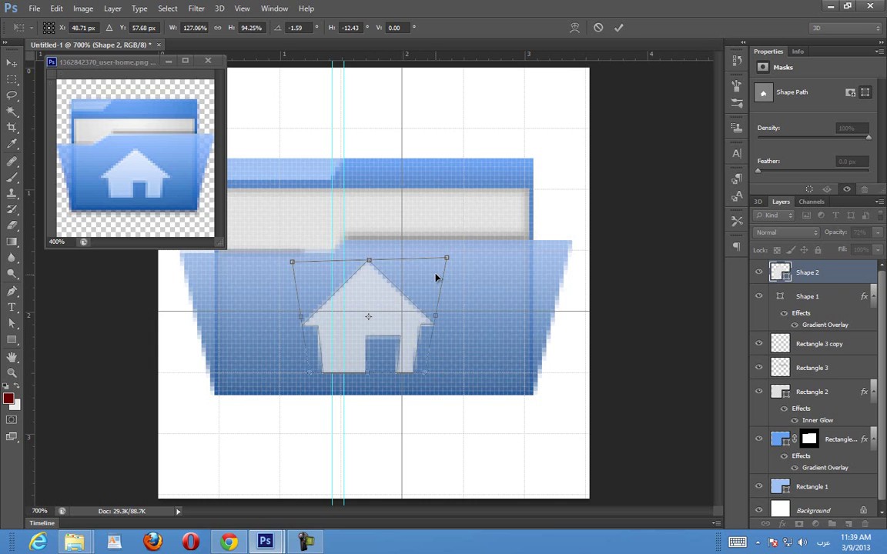
pyautogui.moveTo(449, 262); pyautogui.dragTo(456, 265)
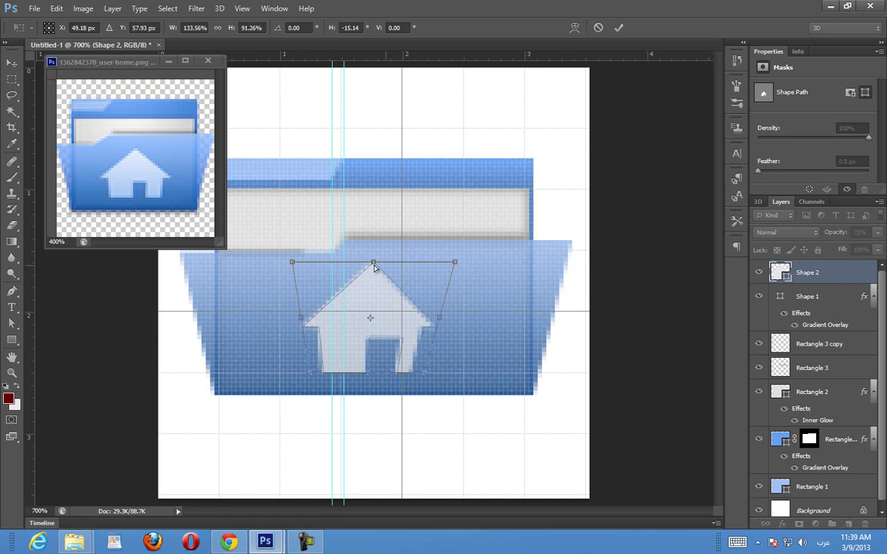
pyautogui.moveTo(296, 266)
pyautogui.mouseDown()
pyautogui.moveTo(278, 261)
pyautogui.moveTo(288, 267)
pyautogui.mouseUp()
pyautogui.press('Return')
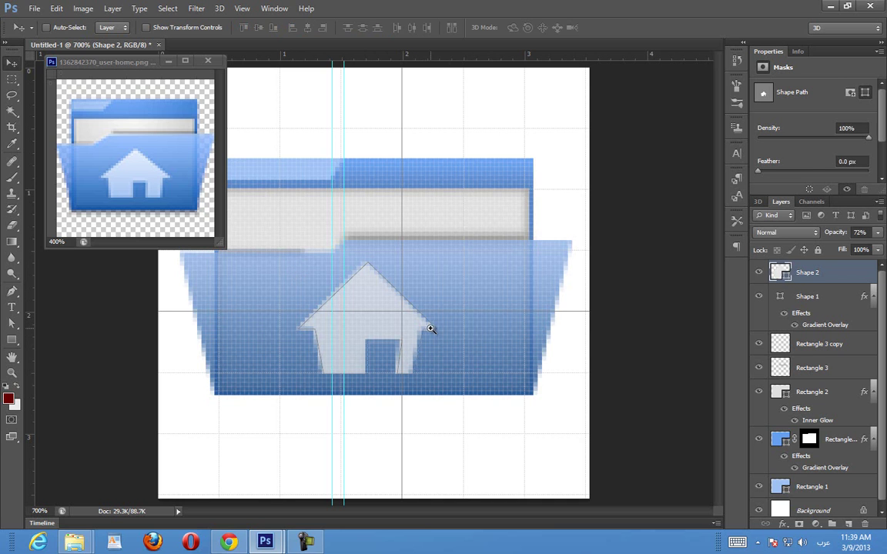
# Align the anchor points under both roof eaves to the pixel grid with the Direct Selection tool, making the house 33 px wide
pyautogui.keyDown('ctrl'); pyautogui.click(433, 326); pyautogui.keyUp('ctrl')
pyautogui.keyDown('ctrl'); pyautogui.click(435, 329); pyautogui.keyUp('ctrl')
pyautogui.hscroll(-2, 441, 335)
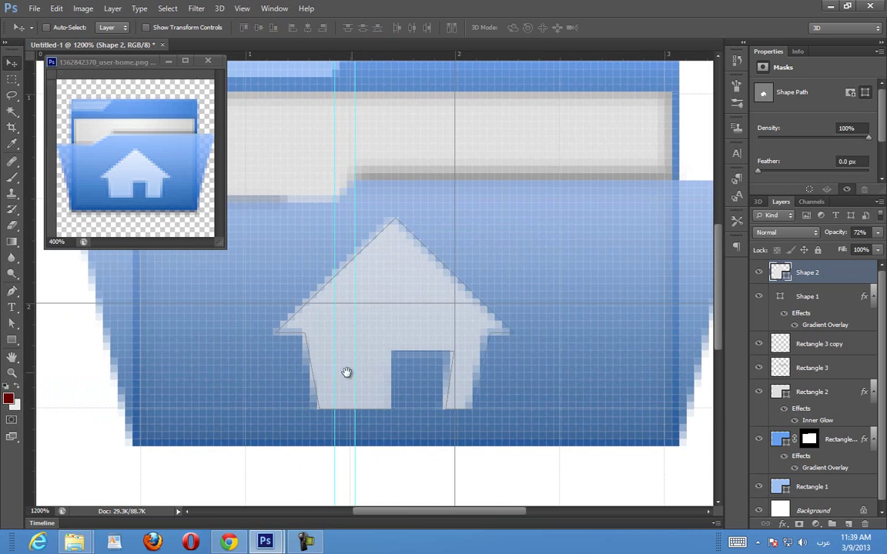
pyautogui.press('a')
pyautogui.click(306, 339)
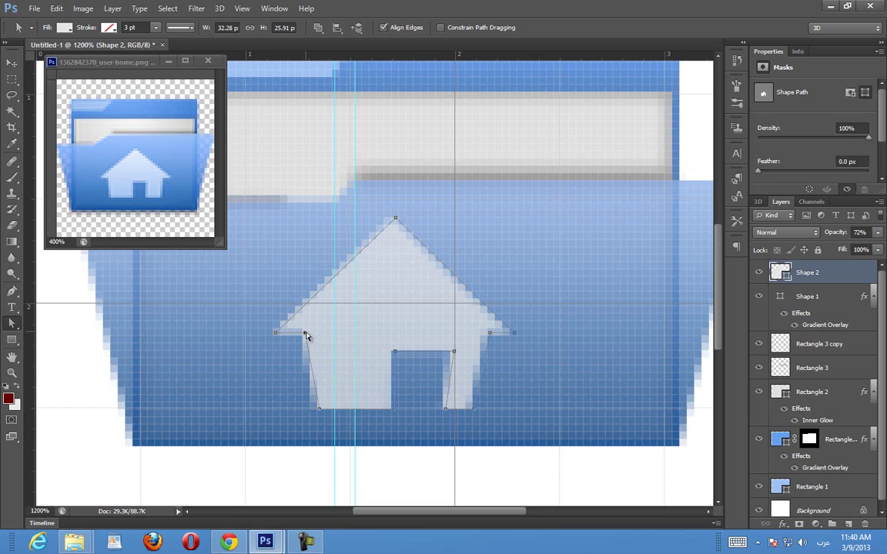
pyautogui.moveTo(300, 332); pyautogui.dragTo(303, 333)
pyautogui.scroll(3, 320, 326)
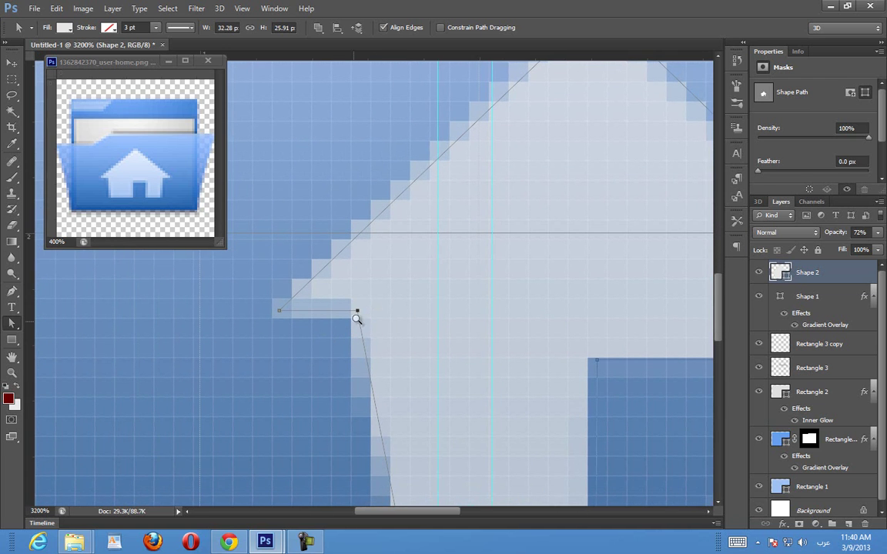
pyautogui.moveTo(357, 313); pyautogui.dragTo(331, 317)
pyautogui.moveTo(278, 312); pyautogui.dragTo(277, 313)
pyautogui.moveTo(457, 315); pyautogui.dragTo(419, 317)
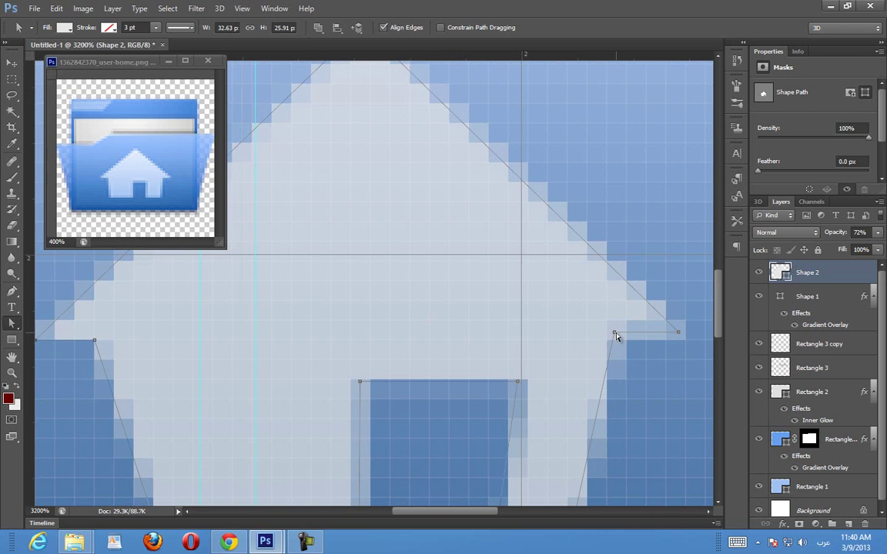
pyautogui.moveTo(617, 335); pyautogui.dragTo(626, 339)
pyautogui.keyDown('alt'); pyautogui.click(646, 341); pyautogui.keyUp('alt')
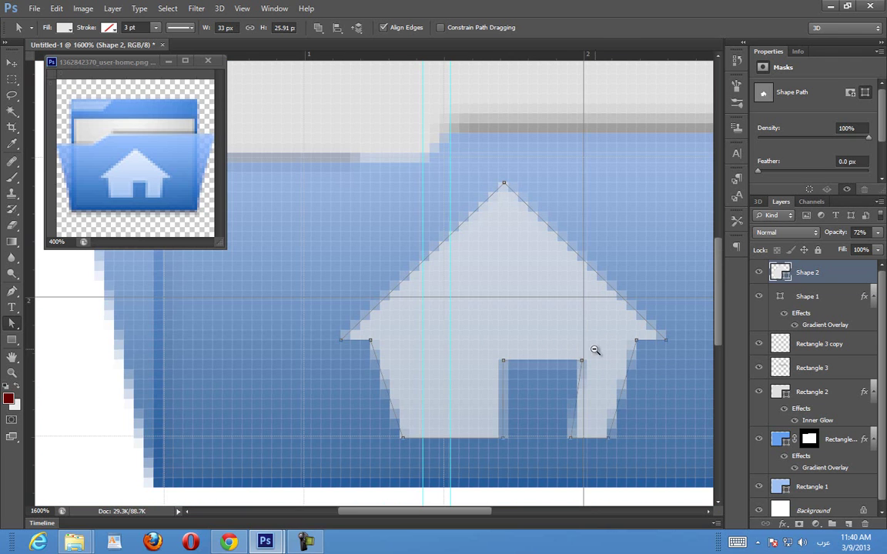
# View the icon at 100% and hide the grid and the guides
pyautogui.hotkey('ctrl', '-')
pyautogui.hotkey('ctrl', '-')
pyautogui.hotkey('ctrl', '-')
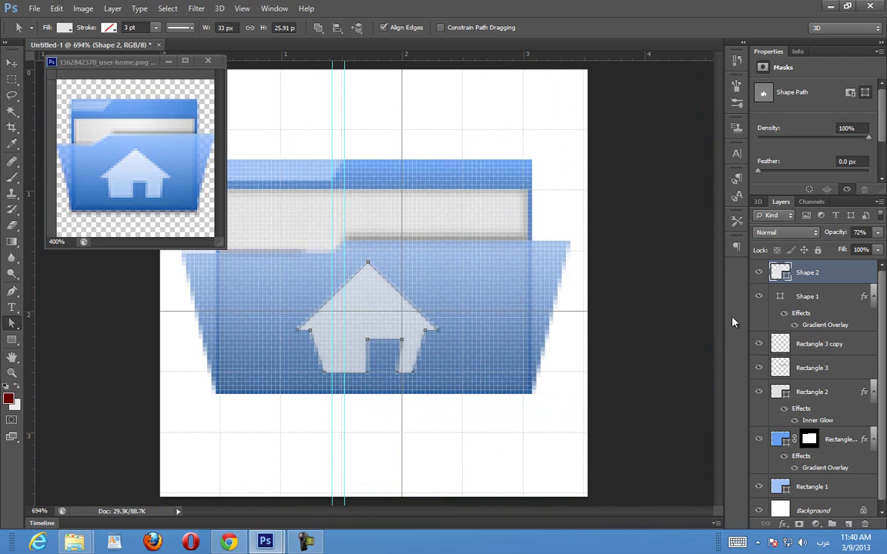
pyautogui.rightClick(508, 295)
pyautogui.click(524, 316)
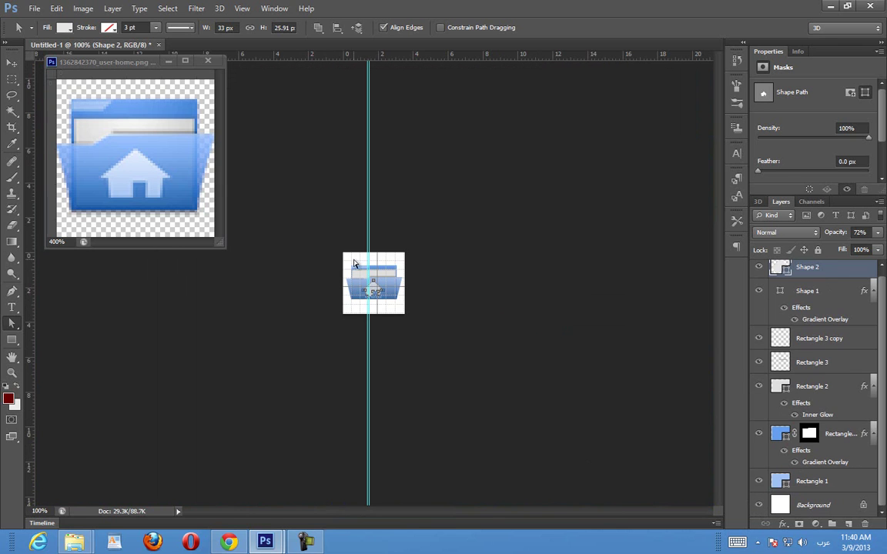
pyautogui.hotkey('ctrl', "'")
pyautogui.hotkey('ctrl', 'h')
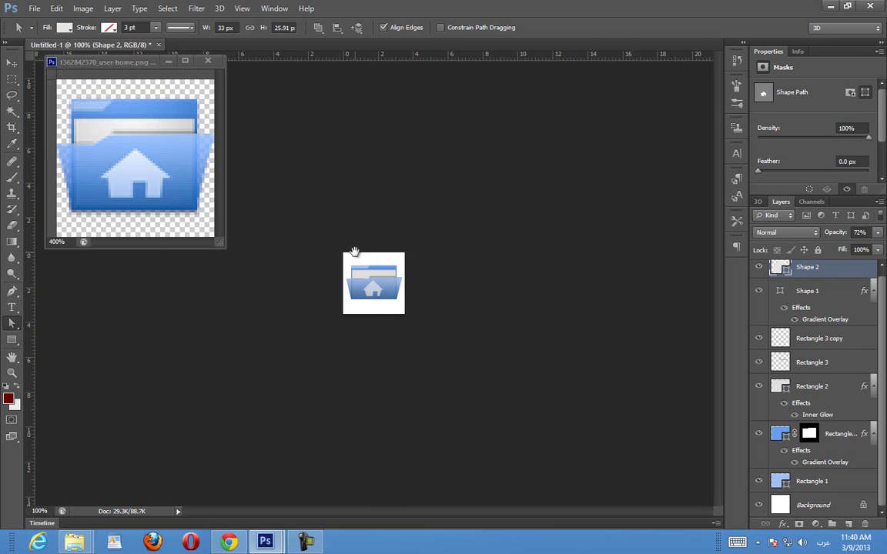
# Straighten the house's right wall and the doorway's right edge to vertical by moving their anchor points
pyautogui.moveTo(354, 267); pyautogui.dragTo(436, 421)
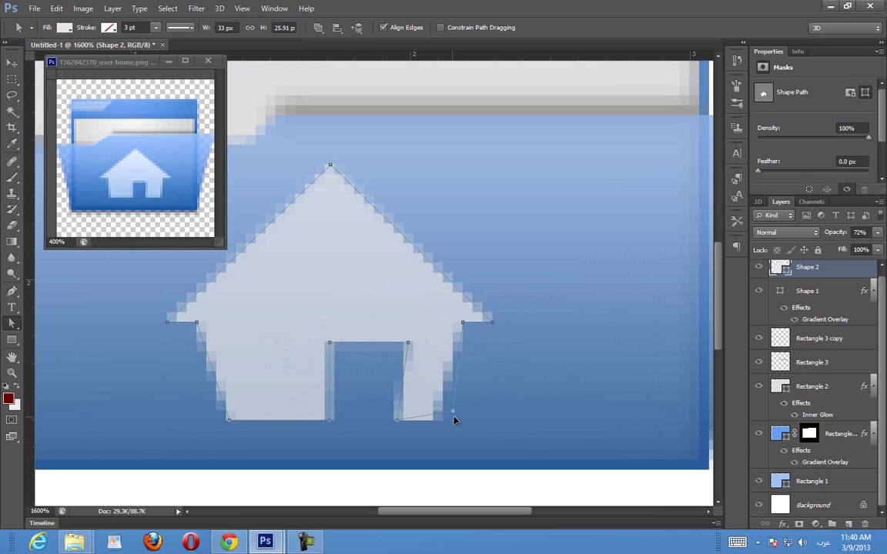
pyautogui.moveTo(468, 423); pyautogui.dragTo(468, 423)
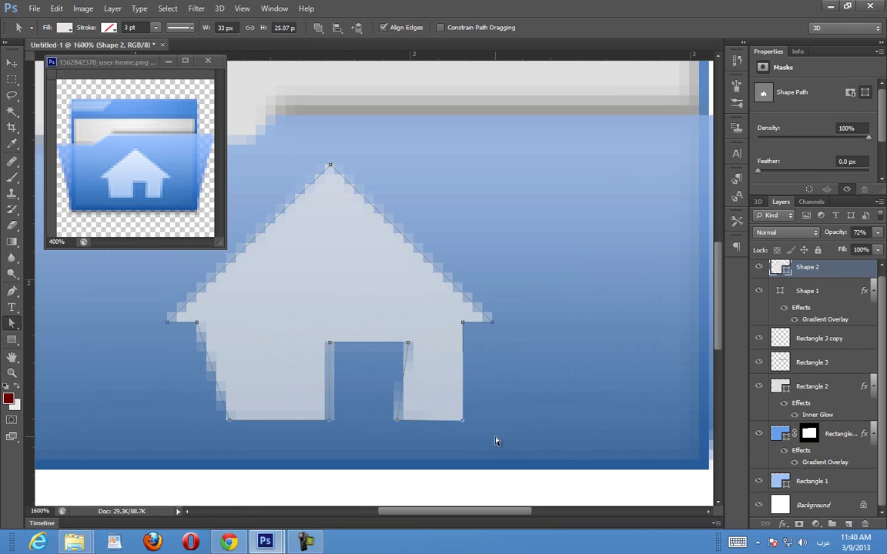
pyautogui.moveTo(398, 423); pyautogui.dragTo(410, 418)
pyautogui.click(410, 418)
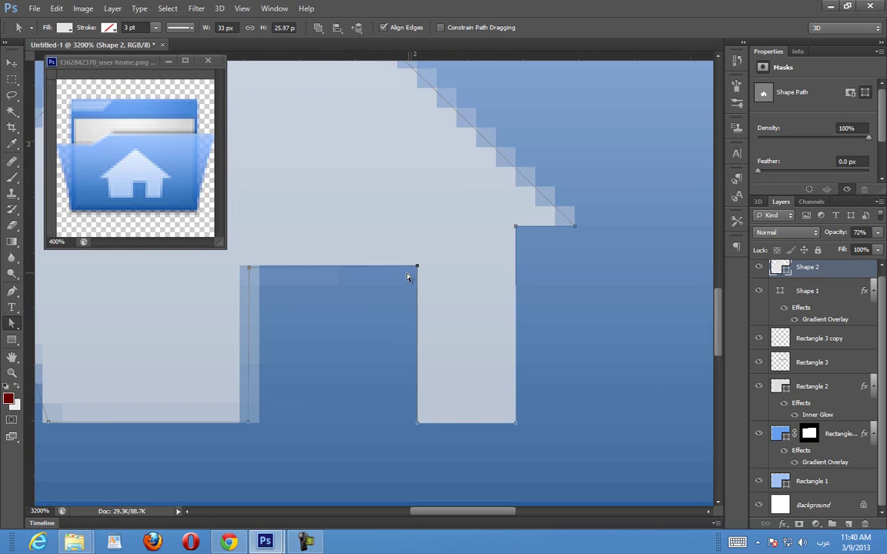
pyautogui.moveTo(415, 271); pyautogui.dragTo(588, 275)
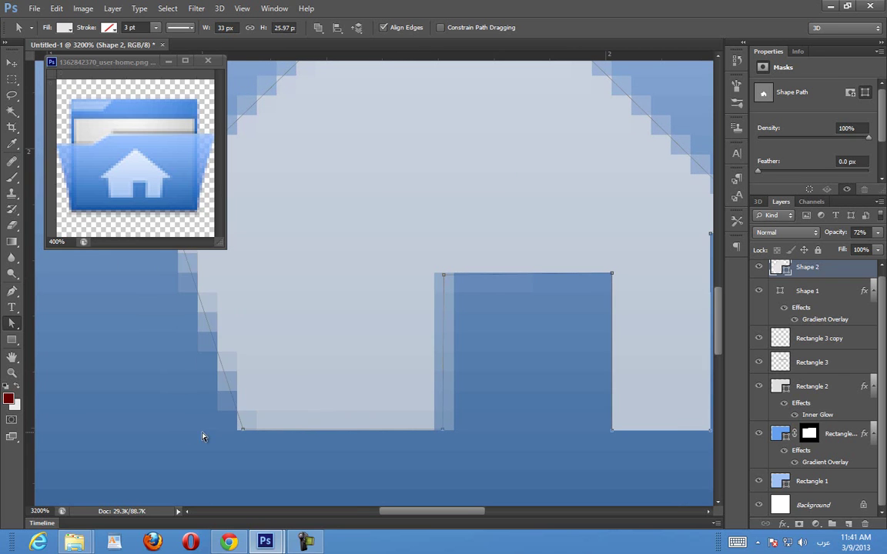
# Straighten the house's left wall to vertical by moving its bottom anchor point beneath the left eave
pyautogui.moveTo(203, 437); pyautogui.dragTo(508, 389)
pyautogui.moveTo(500, 447); pyautogui.dragTo(438, 443)
pyautogui.keyDown('alt'); pyautogui.click(554, 366); pyautogui.keyUp('alt')
pyautogui.keyDown('alt'); pyautogui.click(554, 366); pyautogui.keyUp('alt')
pyautogui.keyDown('alt'); pyautogui.click(554, 365); pyautogui.keyUp('alt')
pyautogui.keyDown('alt'); pyautogui.click(554, 365); pyautogui.keyUp('alt')
pyautogui.moveTo(636, 350); pyautogui.dragTo(575, 352)
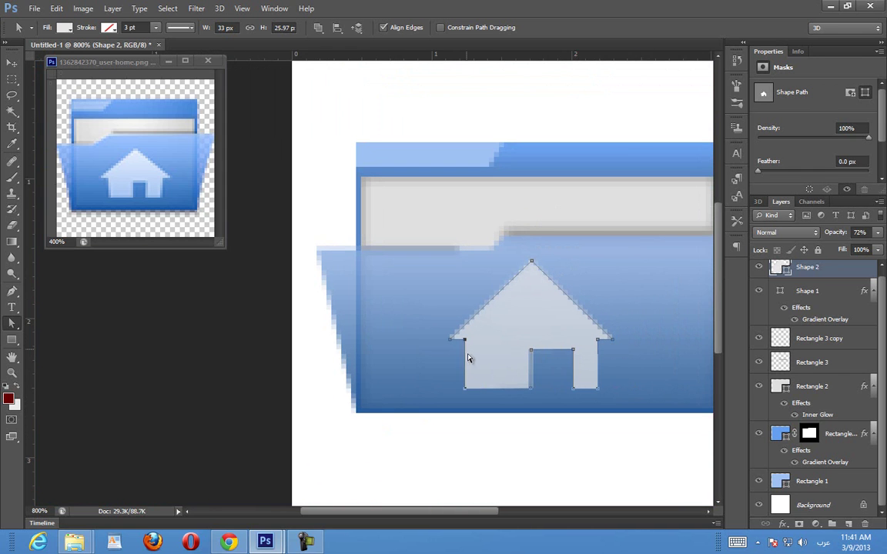
pyautogui.hotkey('ctrl', 'z')
pyautogui.hotkey('ctrl', 'z')
pyautogui.hotkey('ctrl', '-')
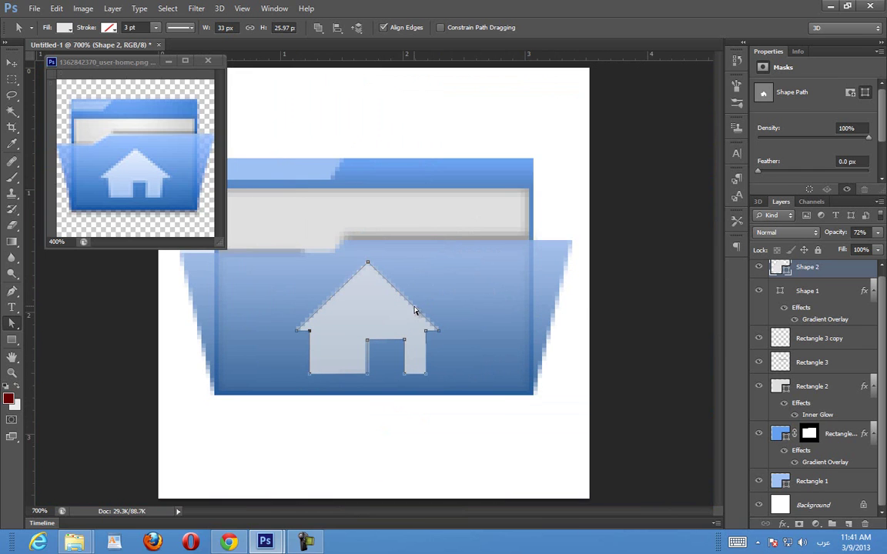
# Scale the house to about 85% of its size and move it to the middle of the folder front
pyautogui.press('v')
pyautogui.hotkey('ctrl', 't')
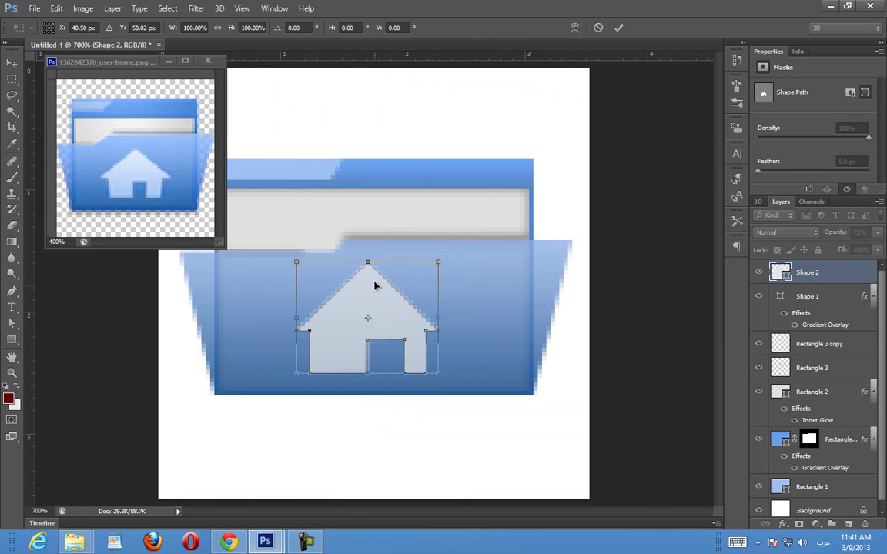
pyautogui.moveTo(438, 262); pyautogui.dragTo(431, 267)
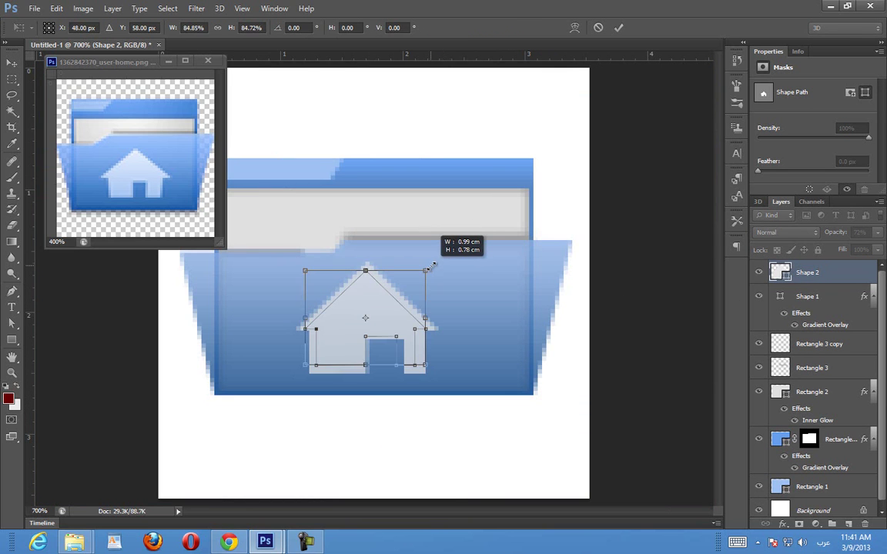
pyautogui.press('Return')
pyautogui.moveTo(365, 300)
pyautogui.mouseDown()
pyautogui.moveTo(379, 308)
pyautogui.moveTo(375, 302)
pyautogui.mouseUp()
pyautogui.hotkey('ctrl', '-')
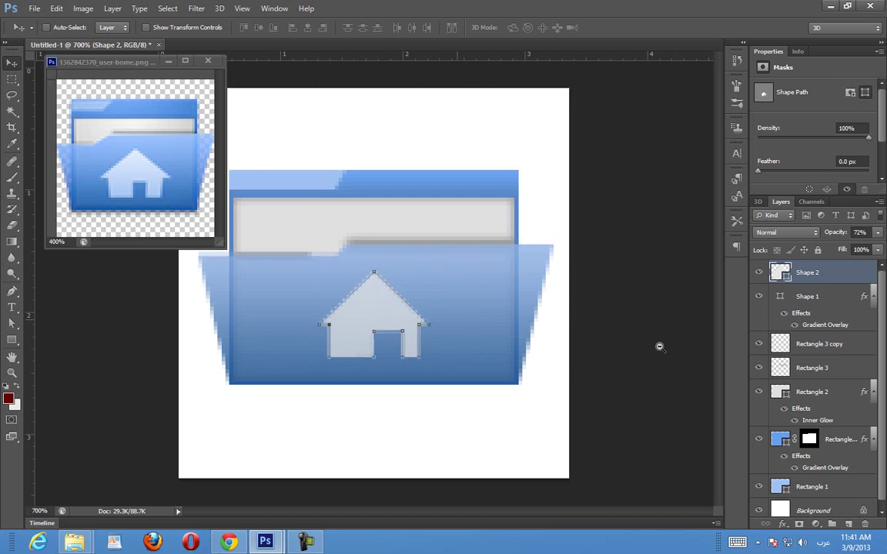
# Select the Background layer and draw a thin elliptical selection along the folder's bottom edge, spanning the folder's width
pyautogui.click(814, 508)
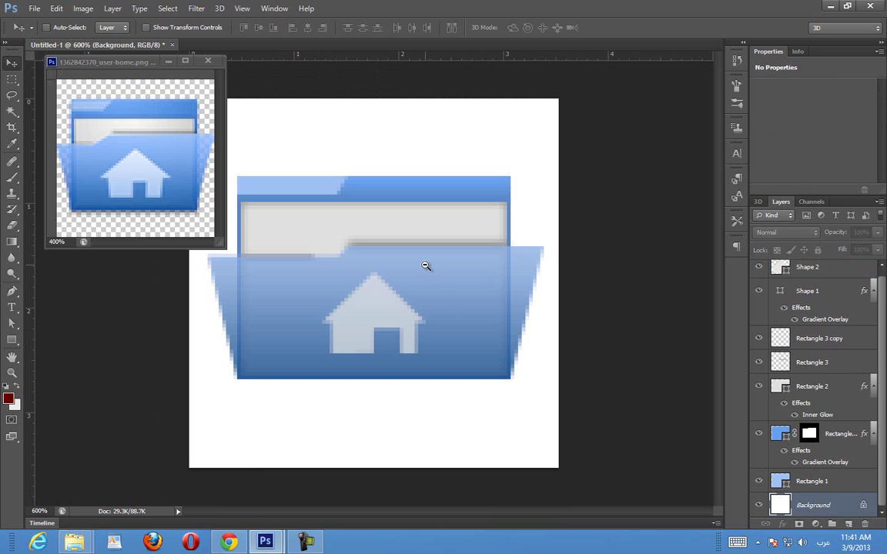
pyautogui.hotkey('ctrl', '-')
pyautogui.hotkey('ctrl', '-')
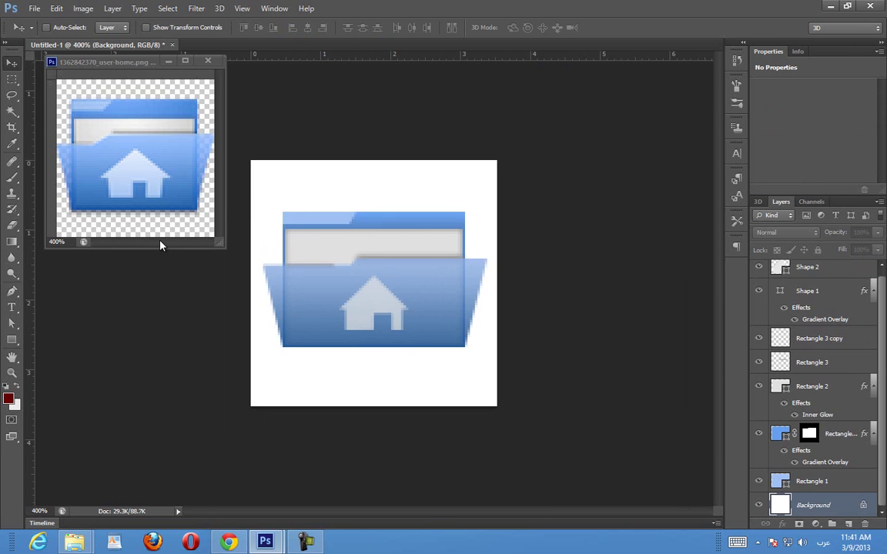
pyautogui.click(17, 80)
pyautogui.click(18, 81)
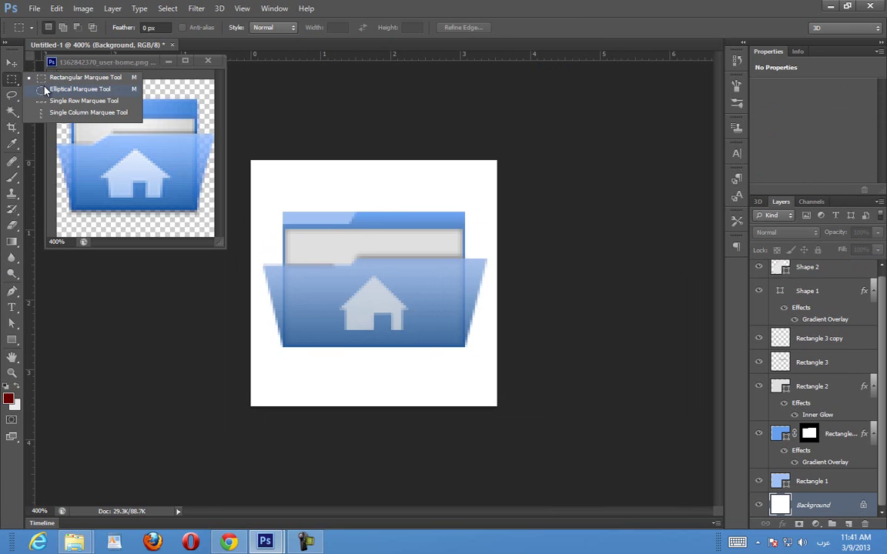
pyautogui.click(44, 90)
pyautogui.moveTo(463, 351); pyautogui.dragTo(377, 341)
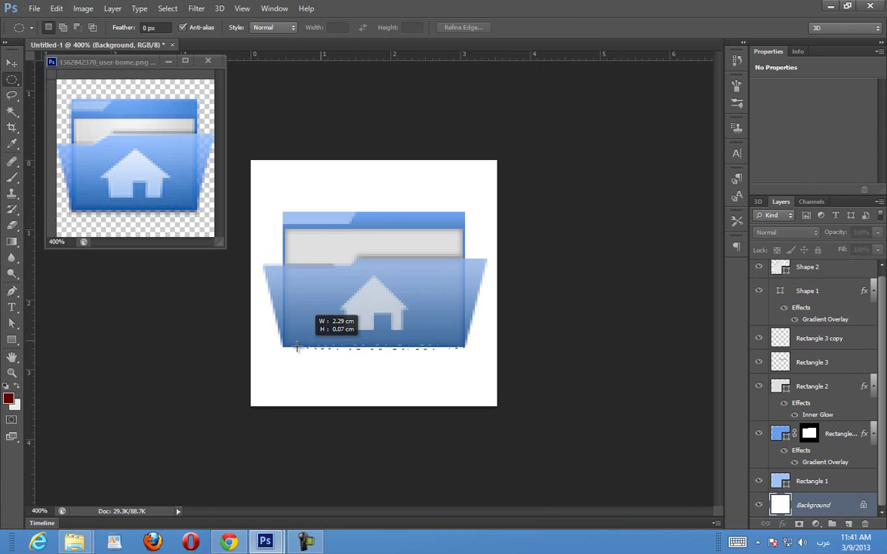
pyautogui.moveTo(291, 348); pyautogui.dragTo(285, 351)
pyautogui.click(573, 172)
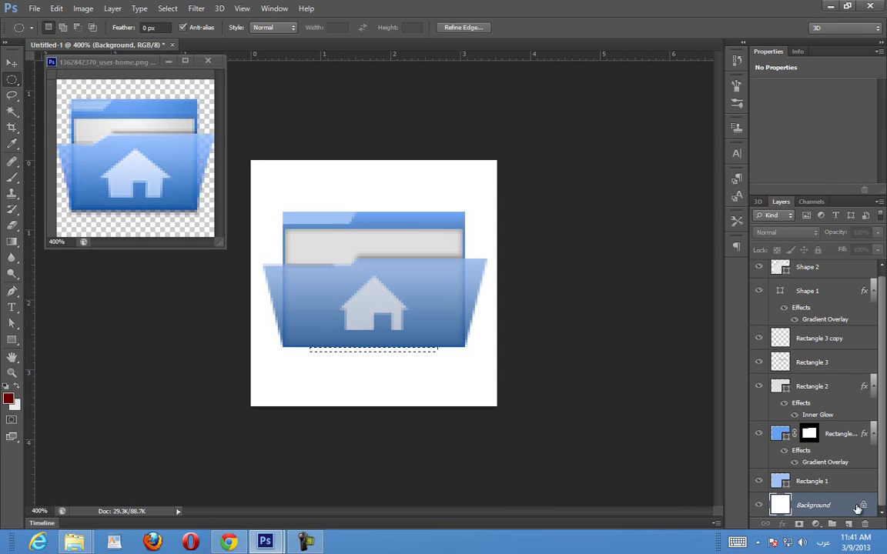
# Add a new layer directly above the Background, fill the elliptical selection with black 000000 and deselect it
pyautogui.click(850, 524)
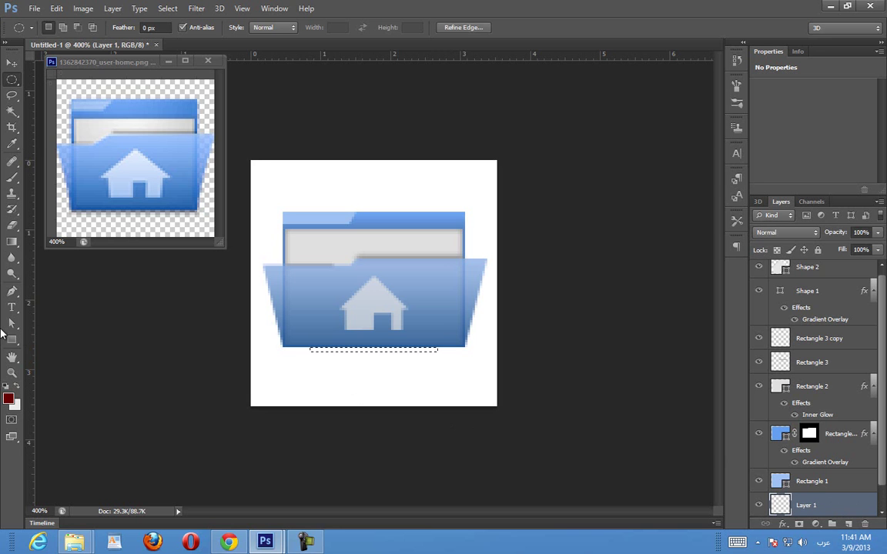
pyautogui.click(8, 399)
pyautogui.moveTo(663, 324)
pyautogui.mouseDown()
pyautogui.moveTo(548, 397)
pyautogui.moveTo(530, 398)
pyautogui.moveTo(539, 428)
pyautogui.mouseUp()
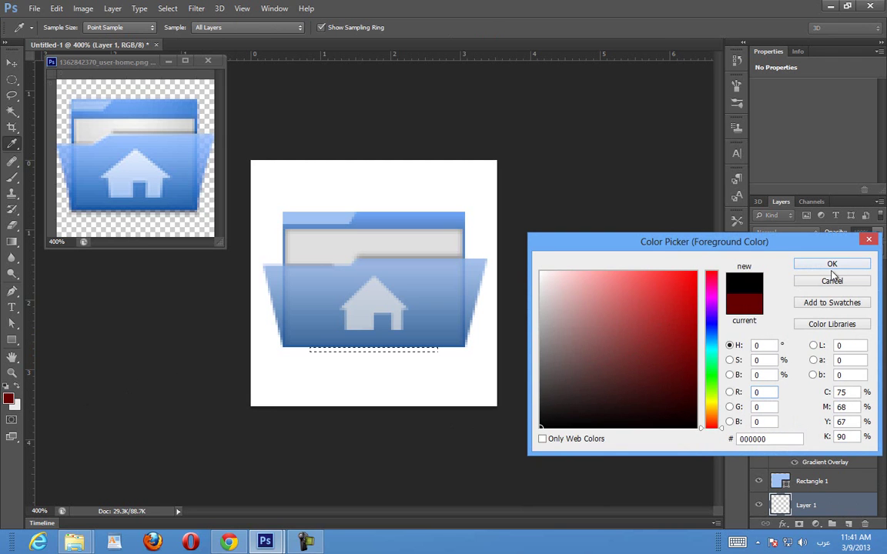
pyautogui.click(830, 265)
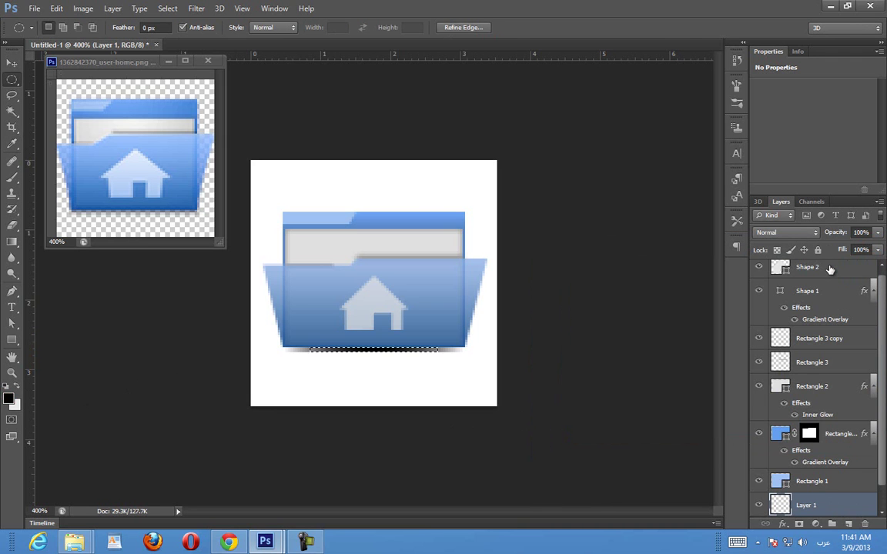
pyautogui.hotkey('alt', 'BackSpace')
pyautogui.hotkey('ctrl', 'd')
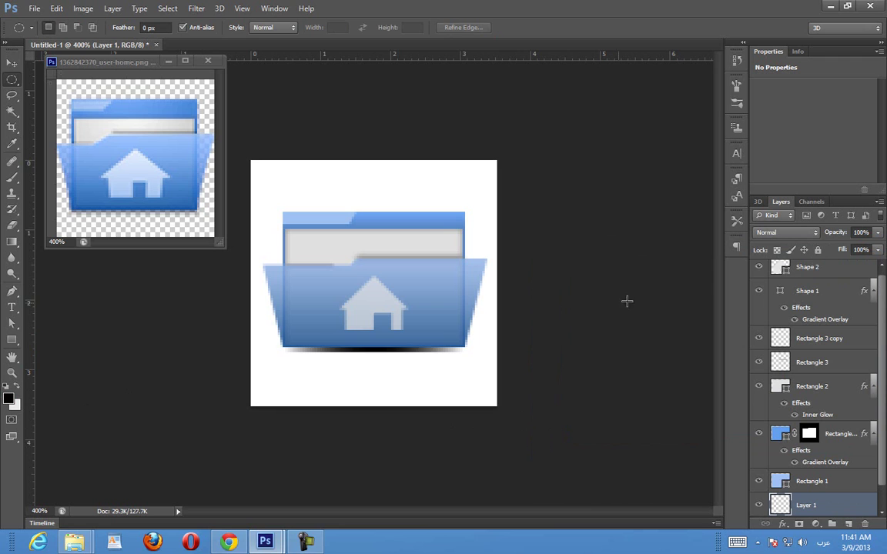
pyautogui.click(12, 64)
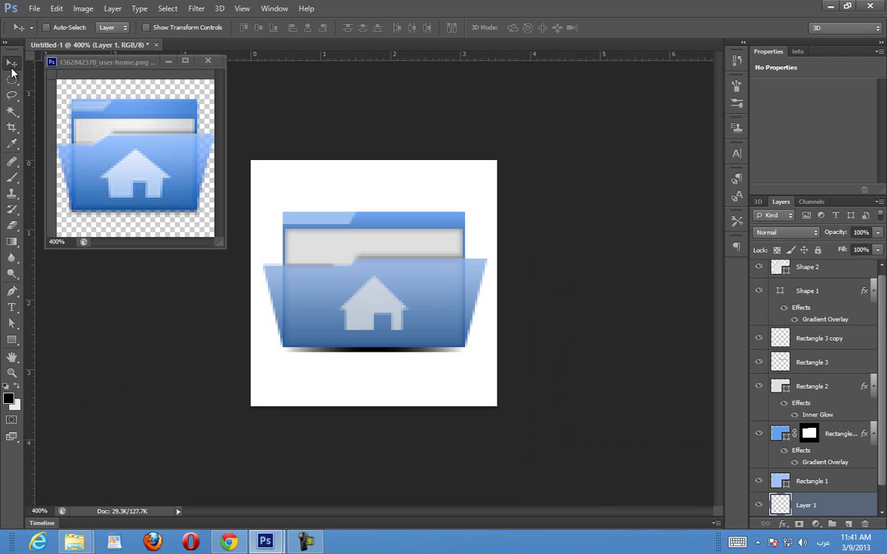
# Nudge the black ellipse up so only a thin edge shows below the folder, and soften it by reapplying the last filter
pyautogui.hotkey('shift', 'Up')
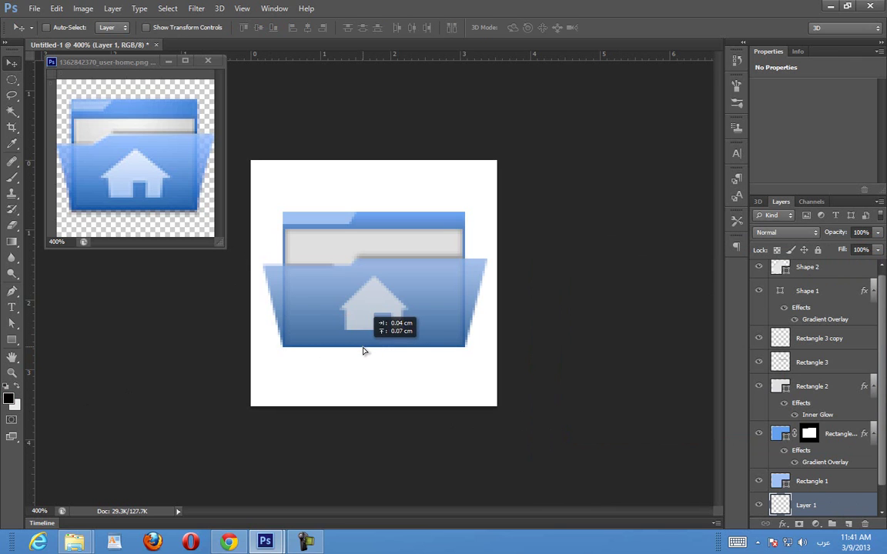
pyautogui.press('Down')
pyautogui.press('Down')
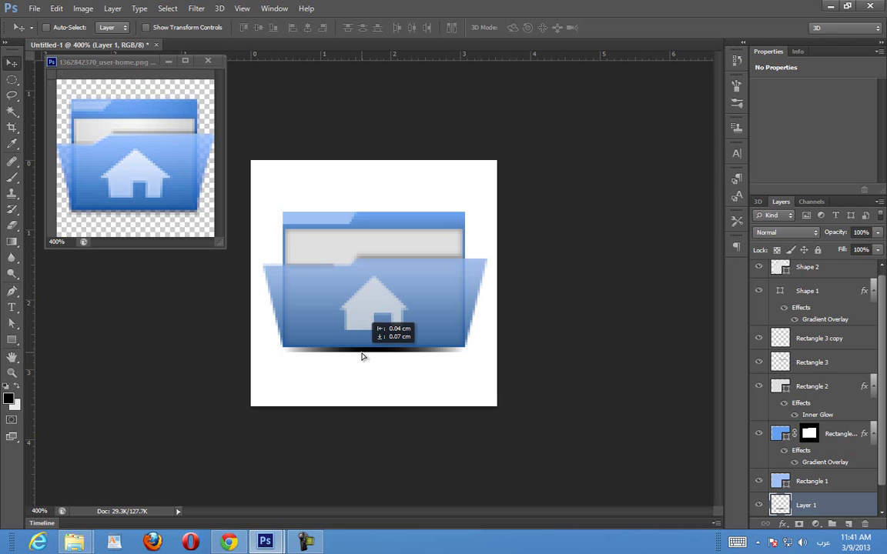
pyautogui.press('Up')
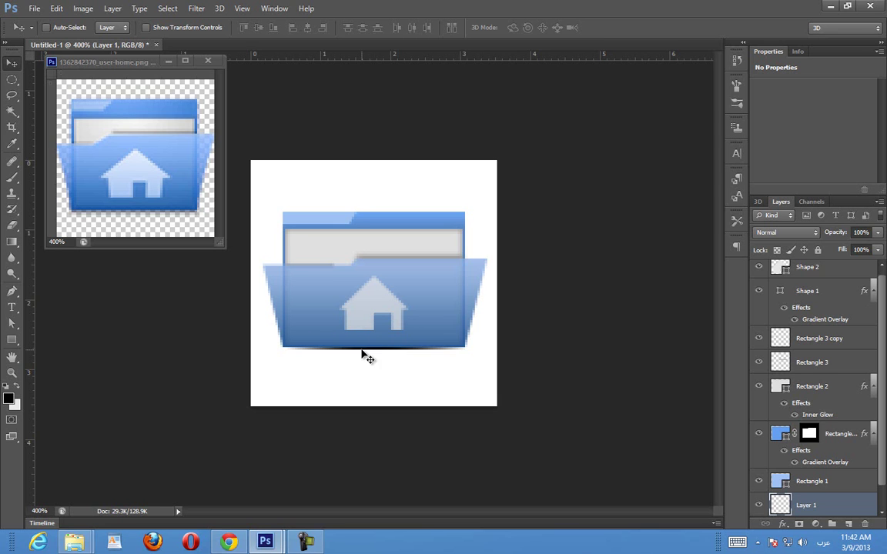
pyautogui.hotkey('ctrl', 'f')
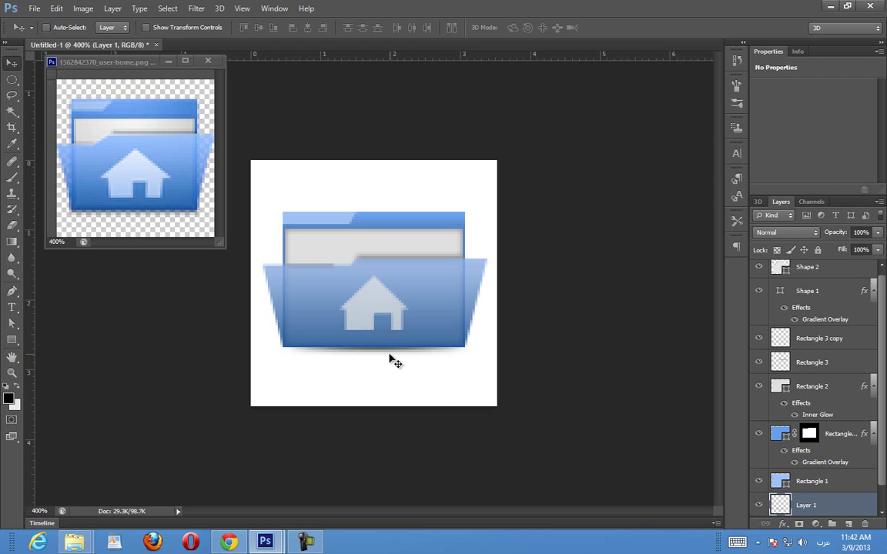
# Load the Shape 1 folder front as a selection and reduce it to the front's lower half
pyautogui.hotkey('ctrl', '-')
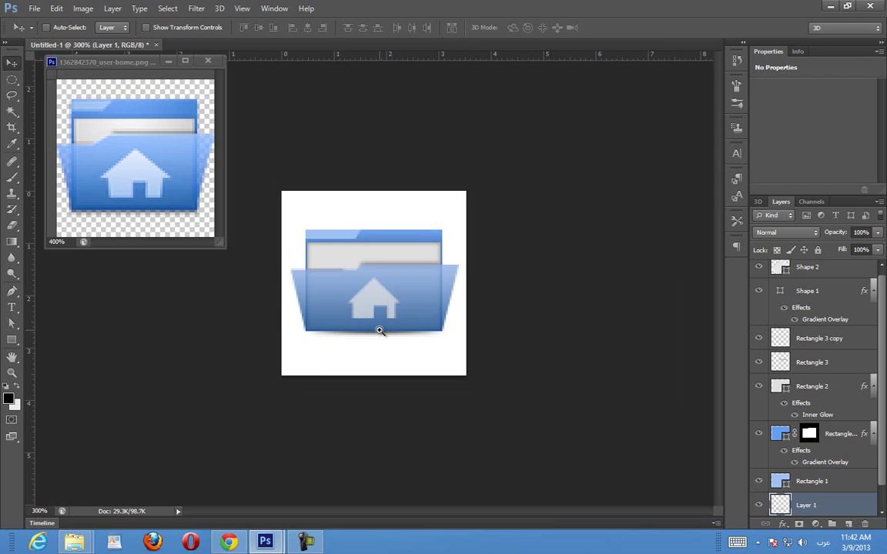
pyautogui.click(379, 330)
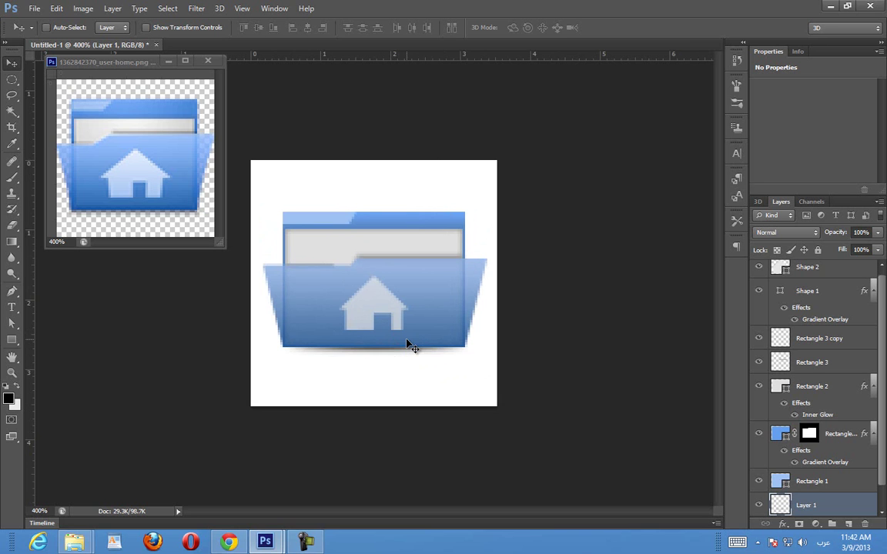
pyautogui.hotkey('ctrl', '-')
pyautogui.click(368, 278)
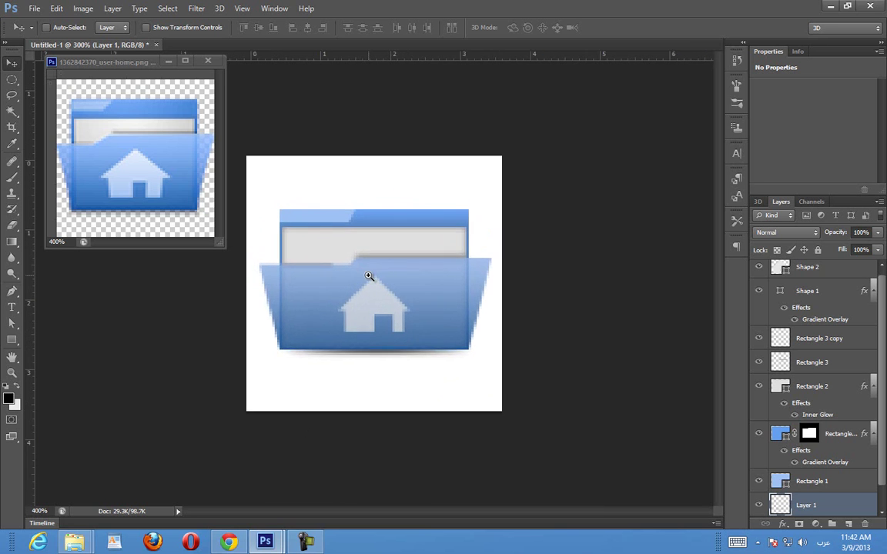
pyautogui.click(368, 275)
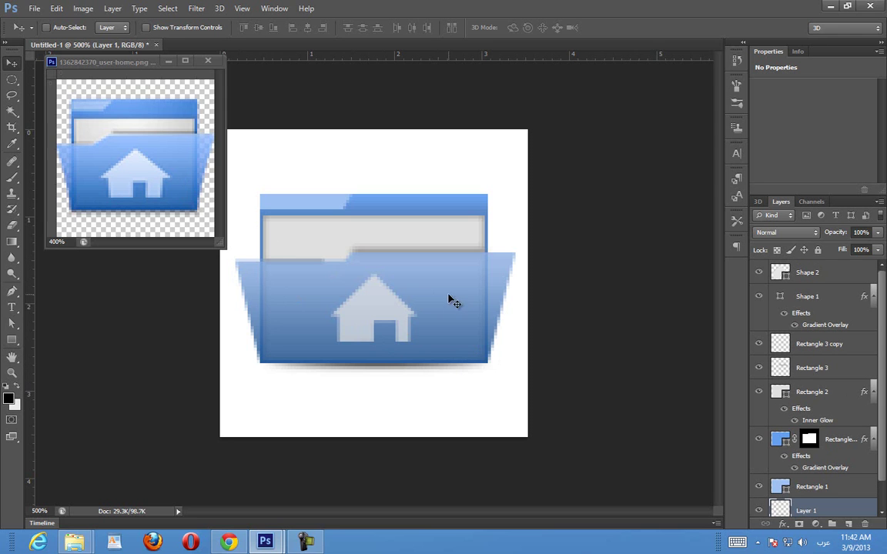
pyautogui.keyDown('ctrl'); pyautogui.click(472, 302); pyautogui.keyUp('ctrl')
pyautogui.keyDown('ctrl'); pyautogui.click(780, 297); pyautogui.keyUp('ctrl')
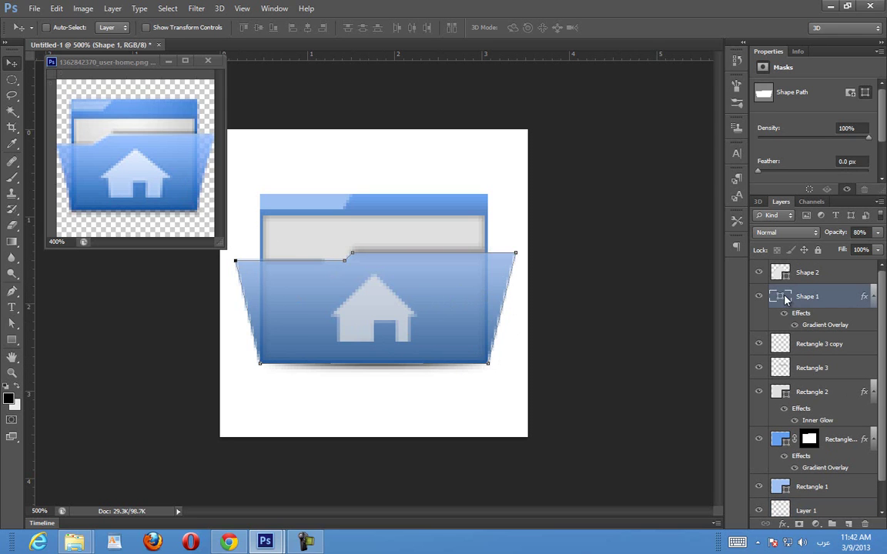
pyautogui.click(15, 80)
pyautogui.click(35, 77)
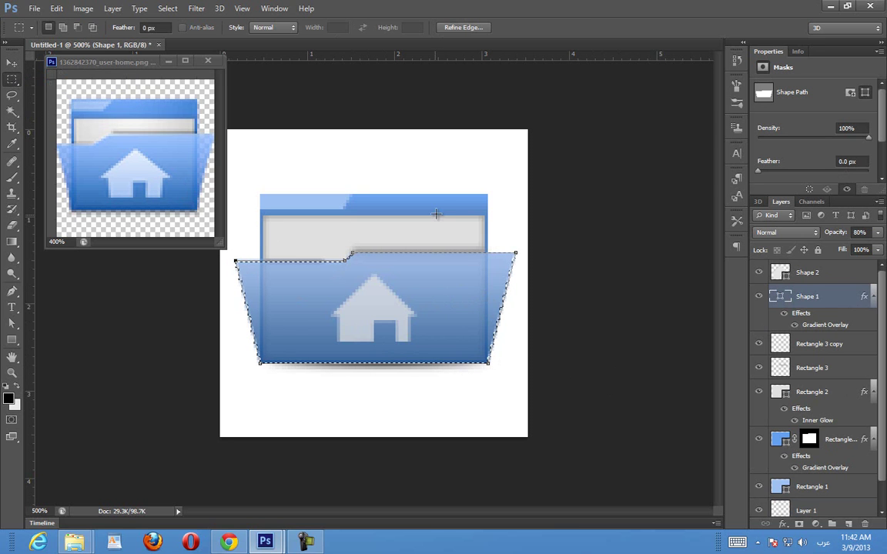
pyautogui.moveTo(527, 228); pyautogui.dragTo(186, 305)
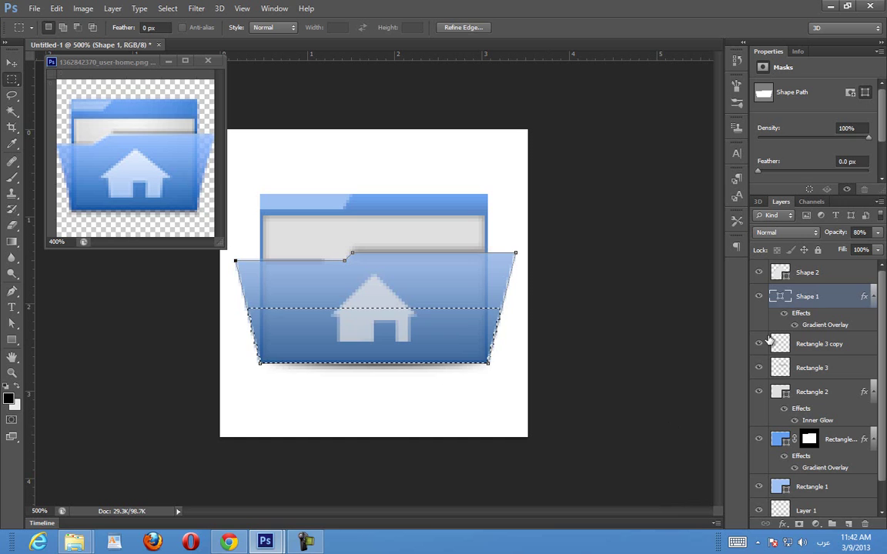
# Add a new layer above Shape 1 and set the foreground color to 306bae, sampled from the original icon's lower folder front
pyautogui.click(849, 525)
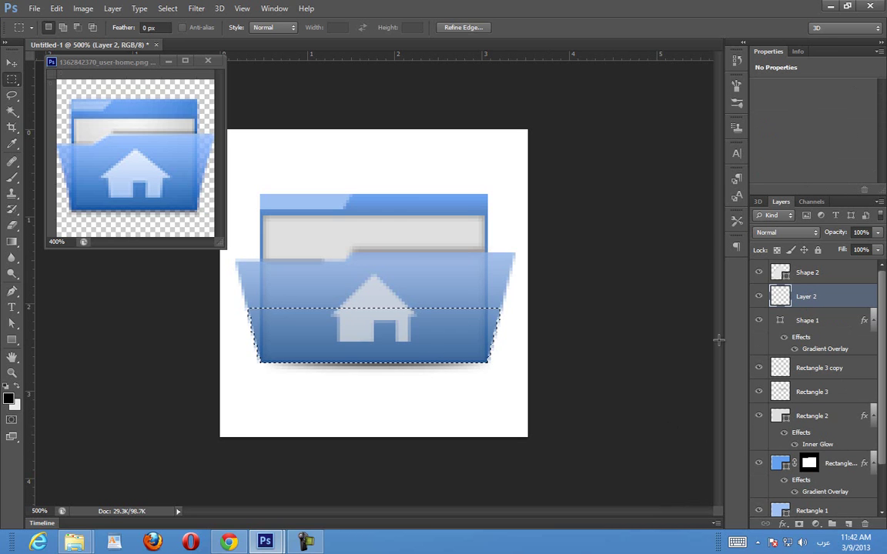
pyautogui.click(8, 397)
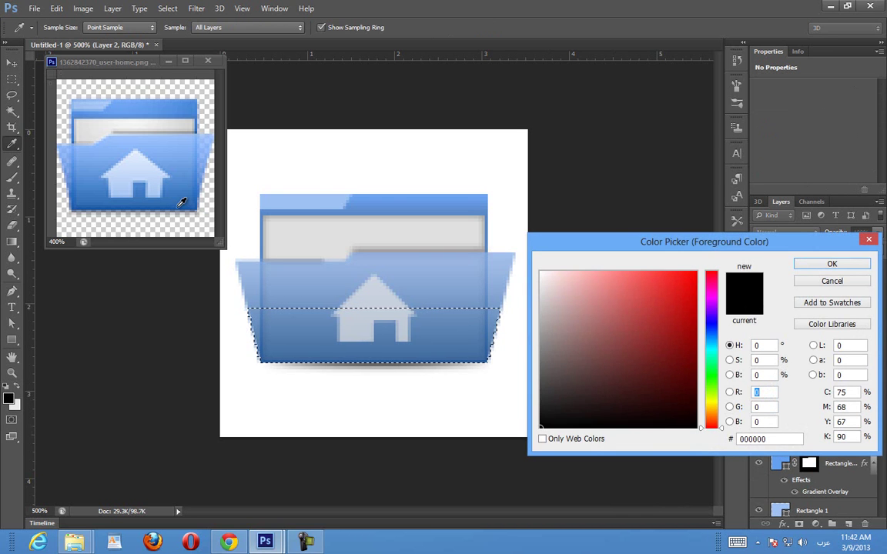
pyautogui.click(165, 185)
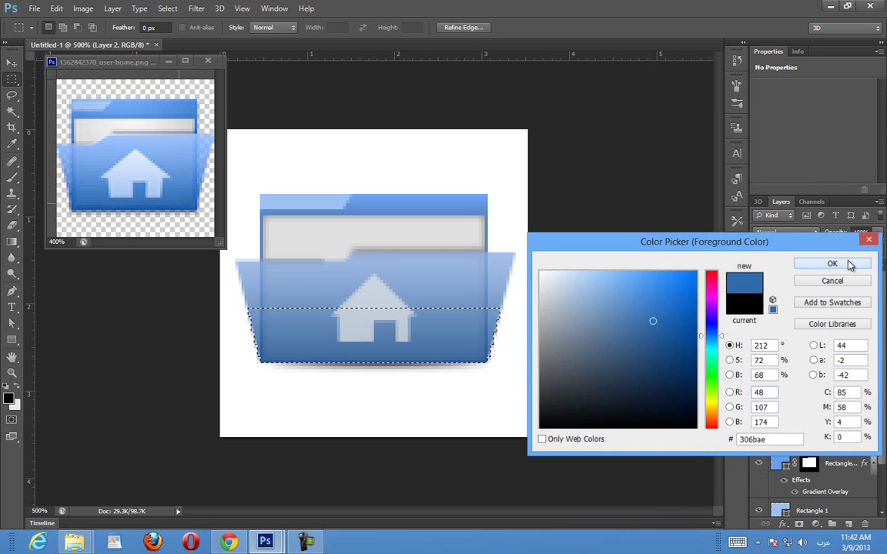
pyautogui.click(850, 263)
# Fill the selection with a linear foreground-to-transparent gradient running from the folder's bottom edge up to the selection's upper edge, and deselect it
pyautogui.click(13, 241)
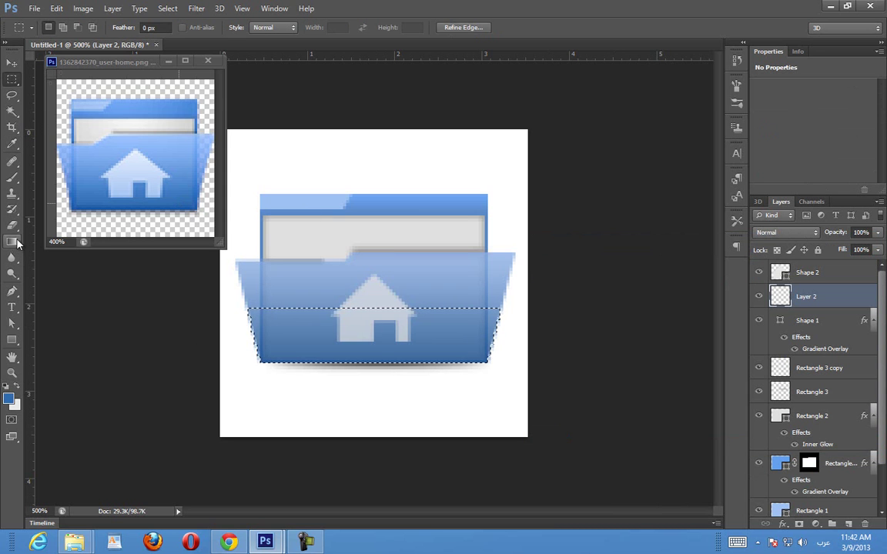
pyautogui.click(87, 27)
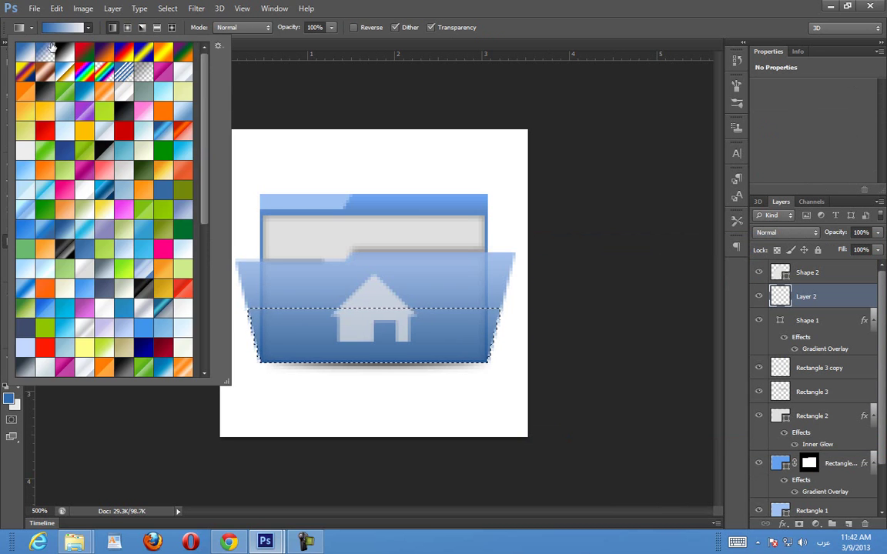
pyautogui.click(44, 50)
pyautogui.click(533, 6)
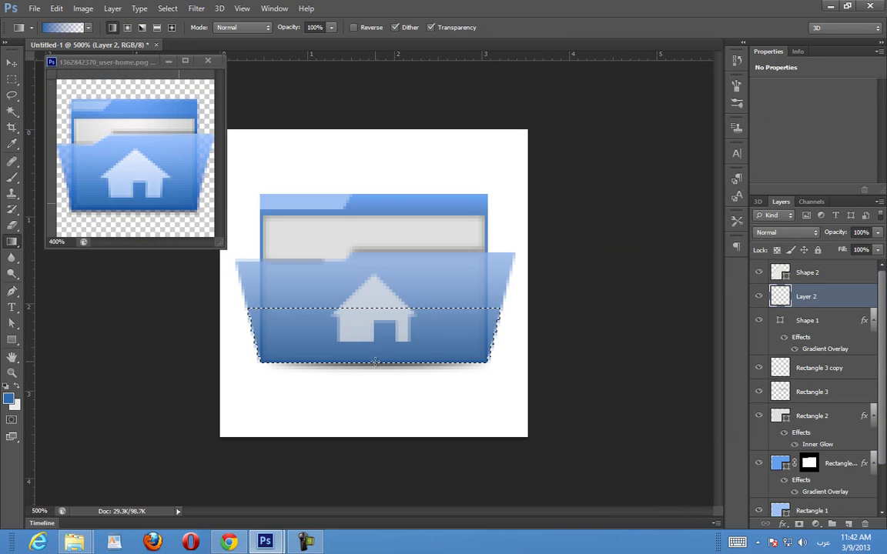
pyautogui.moveTo(384, 363); pyautogui.dragTo(383, 308)
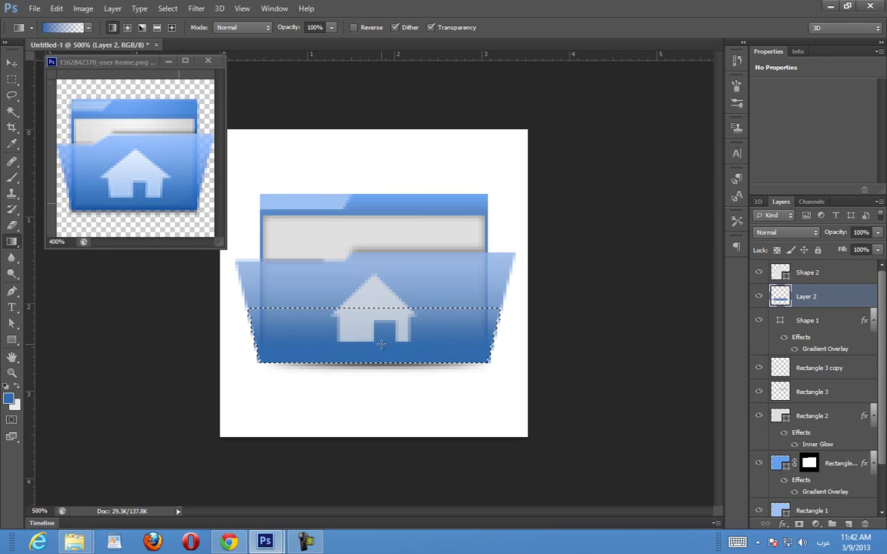
pyautogui.hotkey('ctrl', 'd')
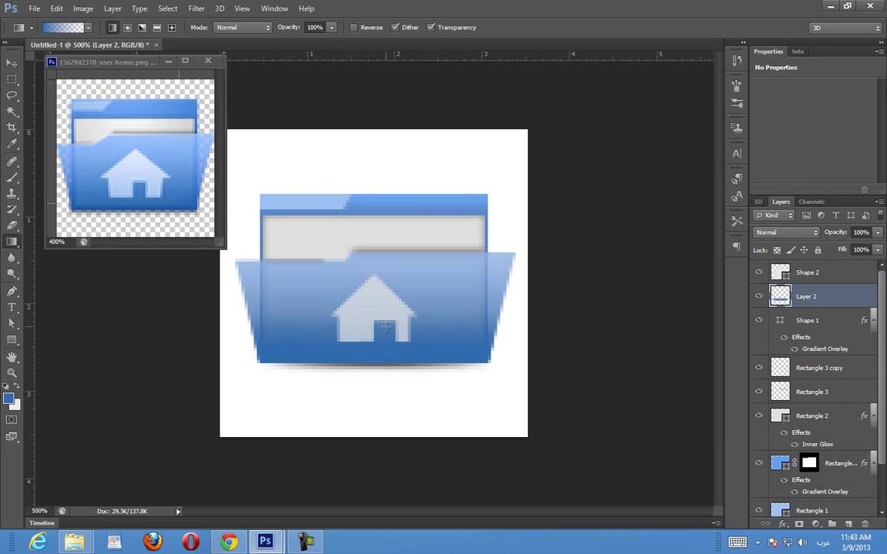
# Compare the folder with and without the gradient on Layer 2, and hide the Background layer
pyautogui.click(759, 297)
pyautogui.click(759, 296)
pyautogui.click(760, 297)
pyautogui.click(759, 296)
pyautogui.click(760, 297)
pyautogui.click(760, 297)
pyautogui.scroll(-2, 759, 420)
pyautogui.click(759, 502)
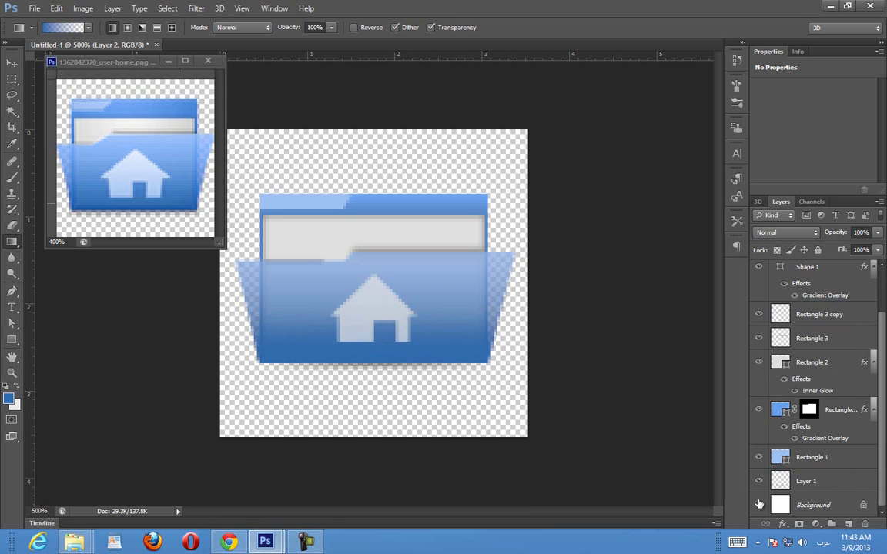
# Narrow the Shape 1 folder front to about 86 px wide by moving its upper-right corner and left side inward
pyautogui.press('a')
pyautogui.click(514, 255)
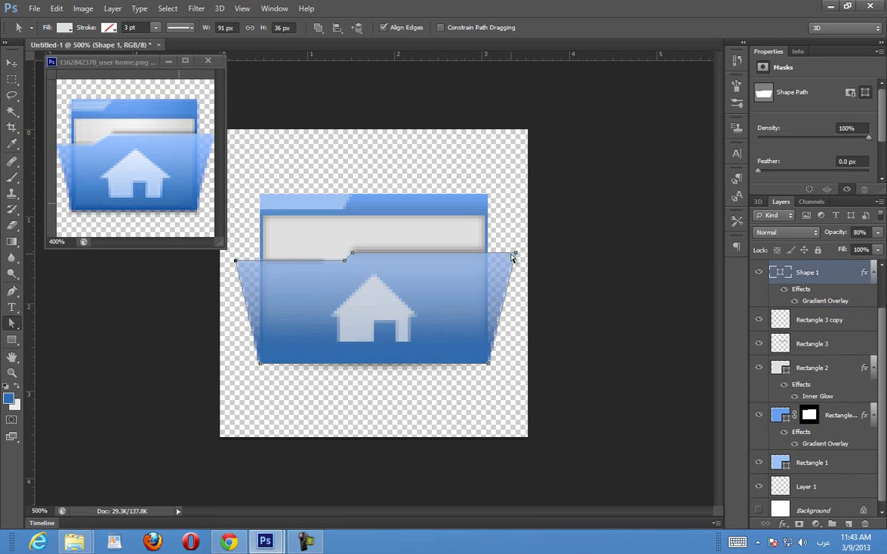
pyautogui.scroll(5, 519, 258)
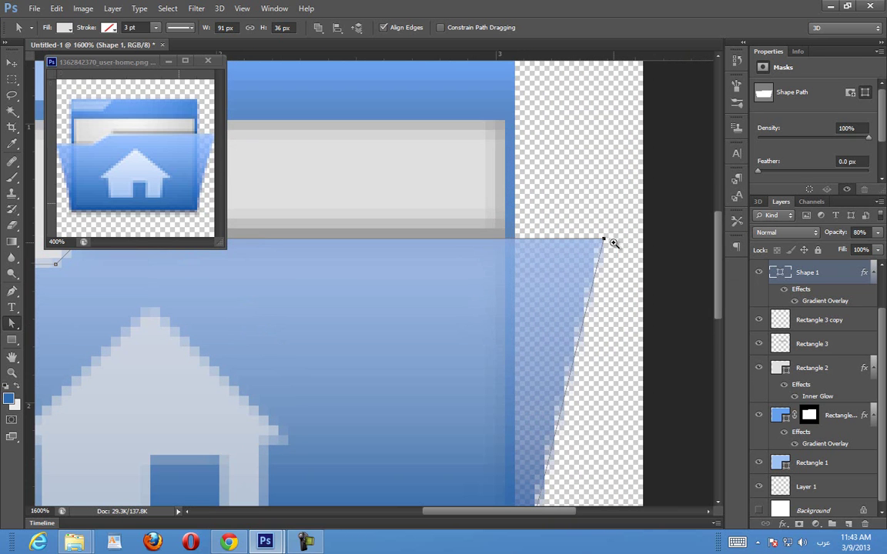
pyautogui.moveTo(603, 239); pyautogui.dragTo(583, 239)
pyautogui.hscroll(-10, 579, 282)
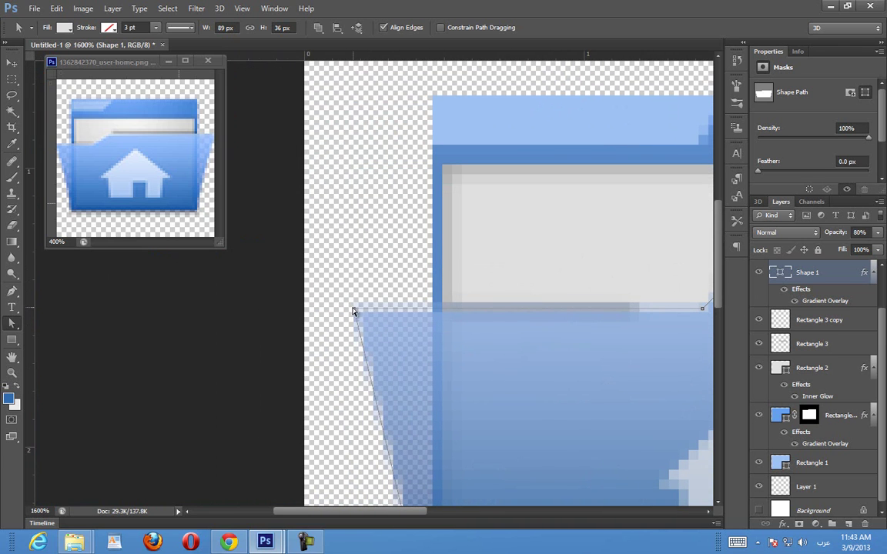
pyautogui.moveTo(354, 309); pyautogui.dragTo(382, 307)
pyautogui.scroll(-3, 414, 319)
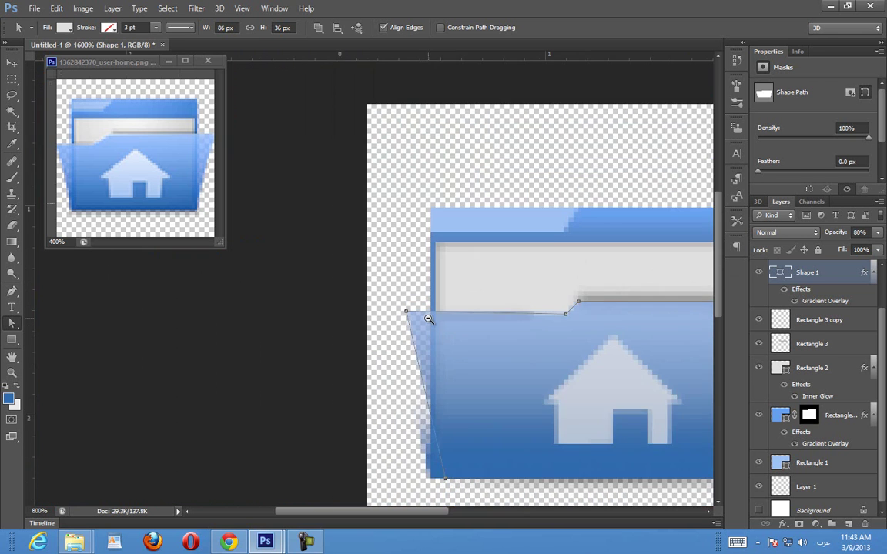
pyautogui.click(826, 319)
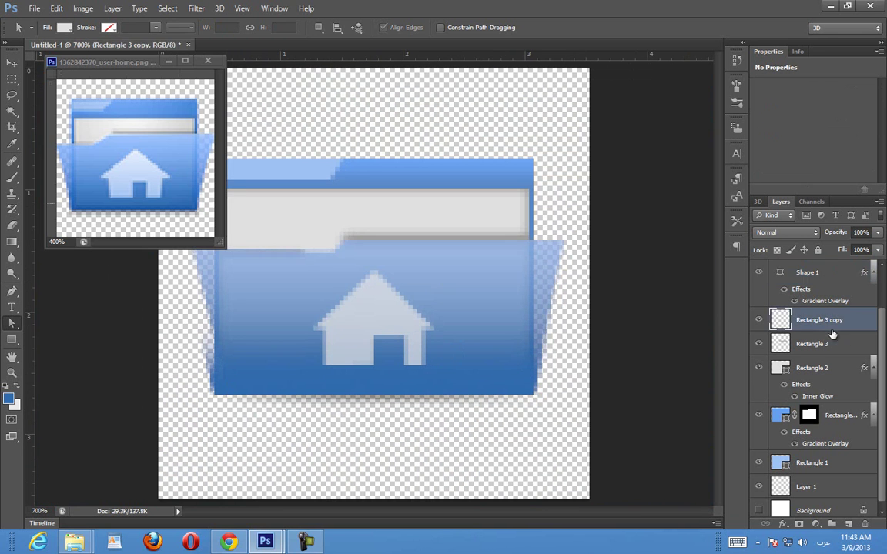
pyautogui.scroll(-1, 831, 354)
pyautogui.scroll(-1, 376, 350)
pyautogui.scroll(-1, 515, 326)
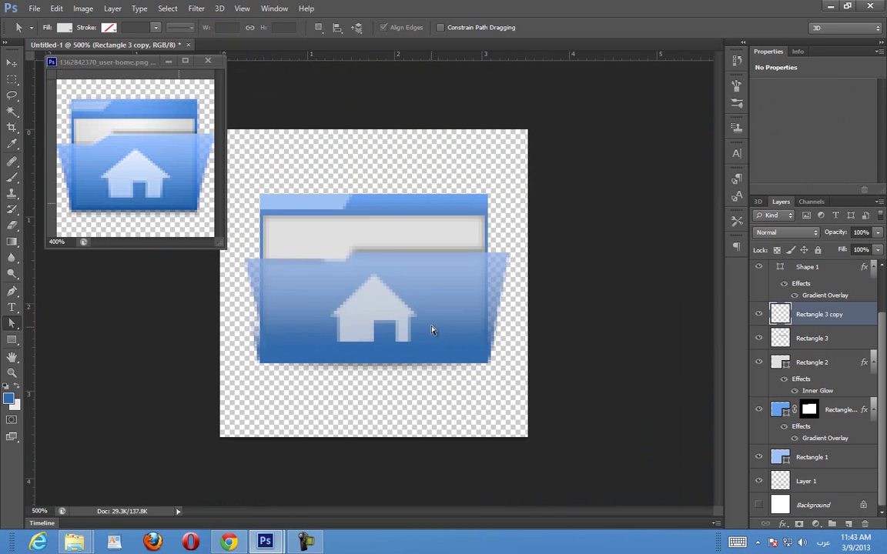
# Fine-tune the position of the folder front's upper-left corner point and select the Background layer
pyautogui.click(247, 263)
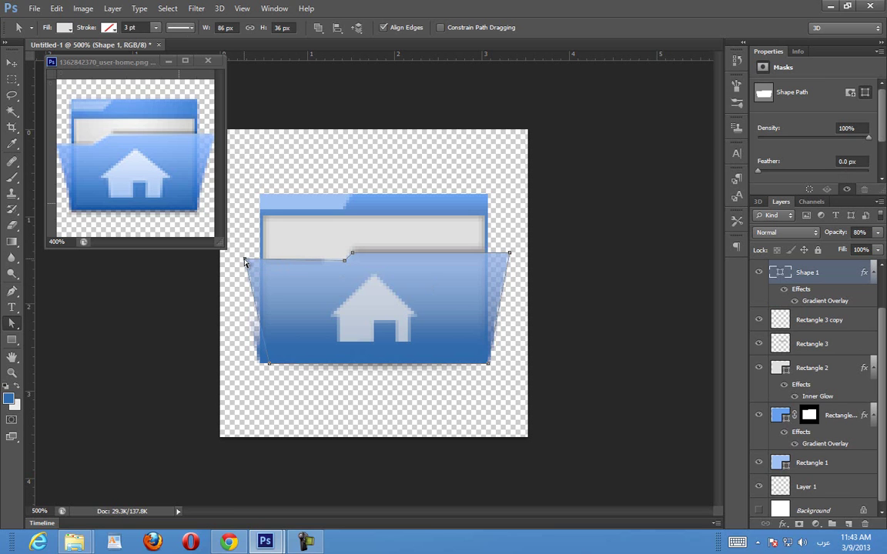
pyautogui.moveTo(243, 261); pyautogui.dragTo(244, 262)
pyautogui.keyDown('alt'); pyautogui.click(542, 410); pyautogui.keyUp('alt')
pyautogui.keyDown('alt'); pyautogui.click(542, 411); pyautogui.keyUp('alt')
pyautogui.click(828, 510)
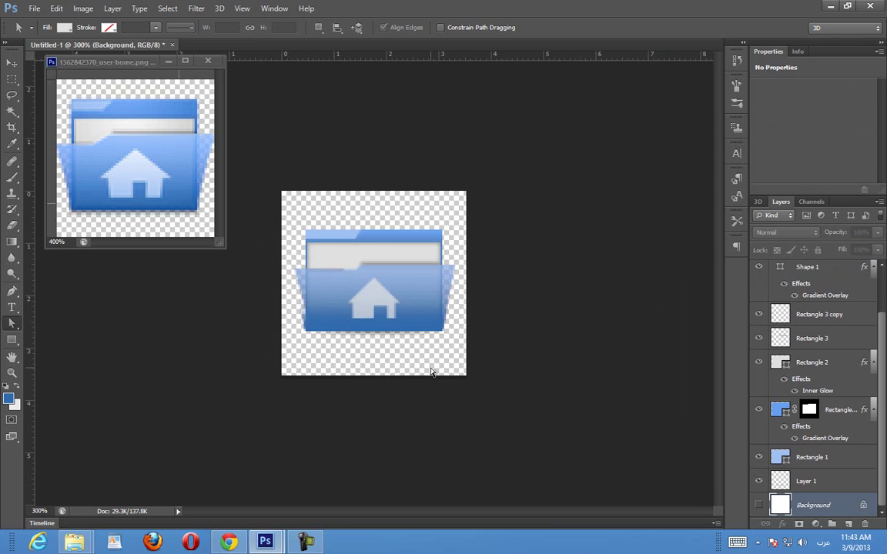
# Set the opacity of the Shape 2 house layer to 80% and select Layer 2
pyautogui.press('v')
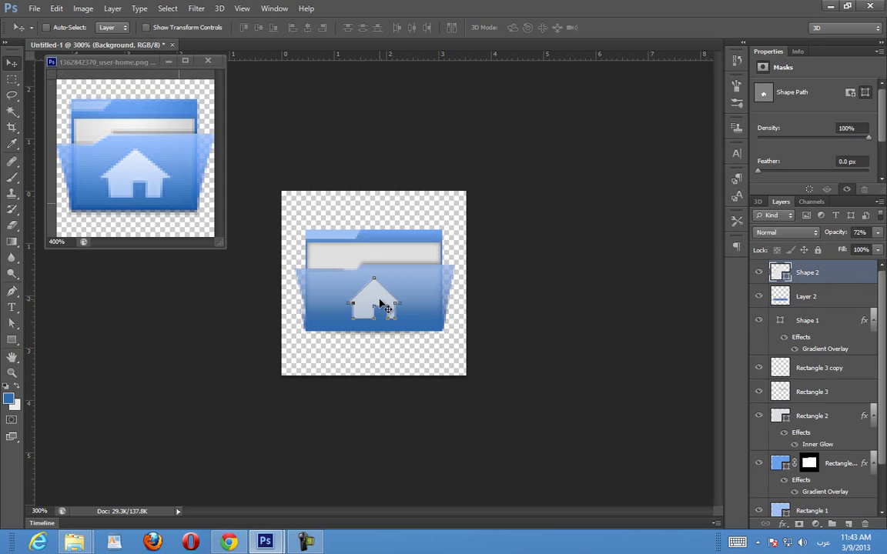
pyautogui.click(858, 231)
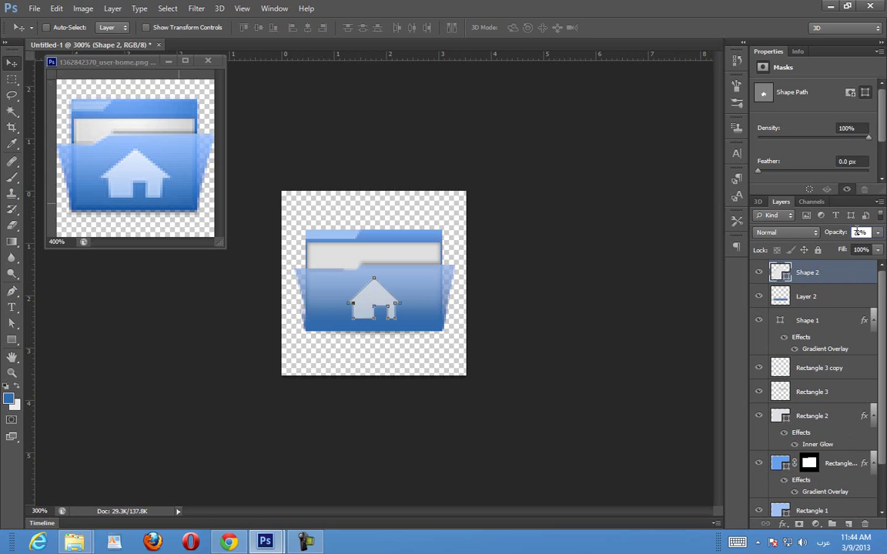
pyautogui.click(832, 297)
pyautogui.click(834, 271)
pyautogui.write('80')
pyautogui.click(770, 298)
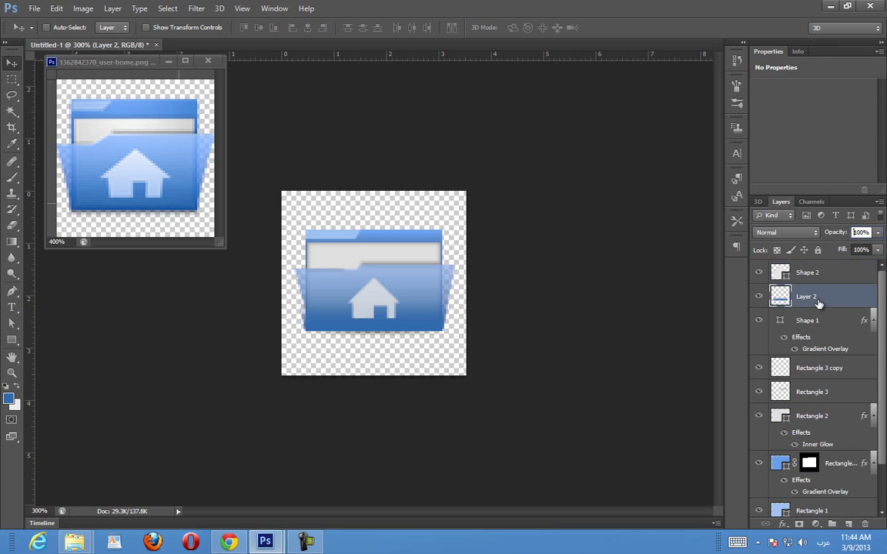
pyautogui.keyDown('alt'); pyautogui.click(393, 302); pyautogui.keyUp('alt')
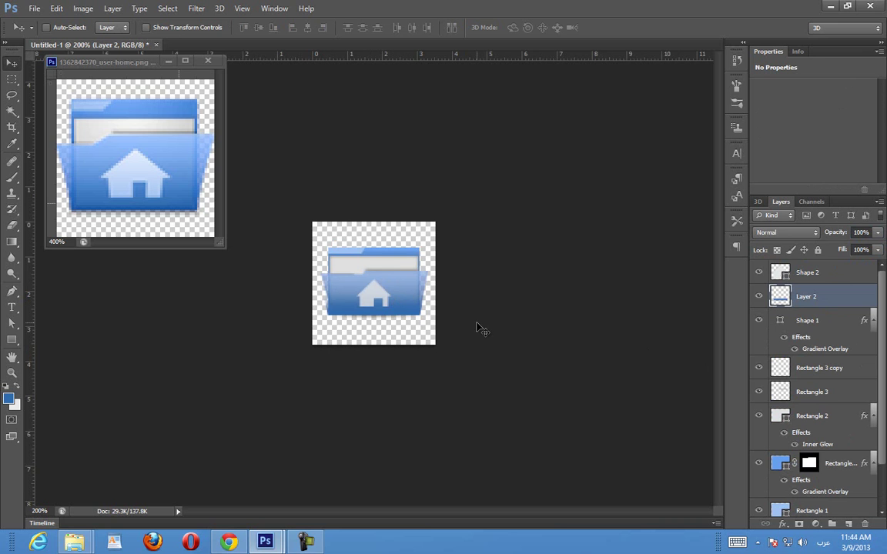
pyautogui.keyDown('ctrl'); pyautogui.click(396, 314); pyautogui.keyUp('ctrl')
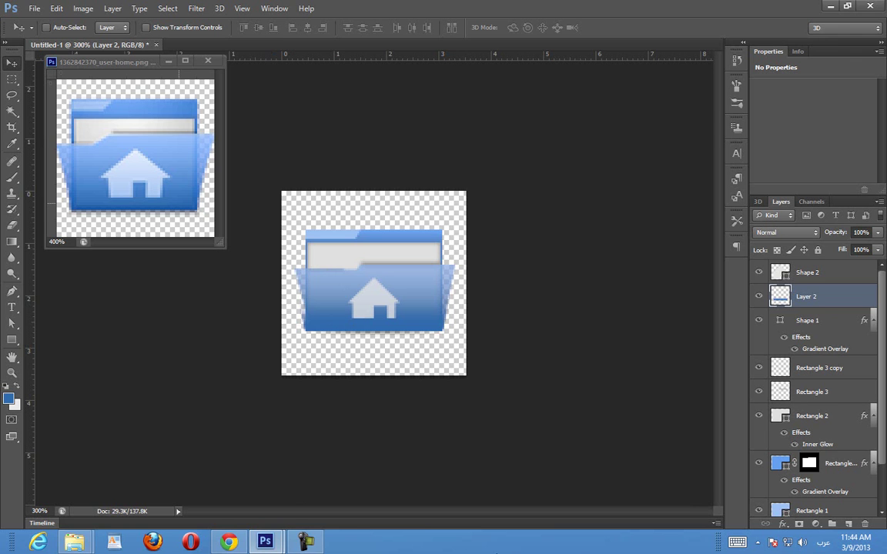
# Switch to Chrome and browse the home icons on Iconfinder
pyautogui.click(223, 542)
pyautogui.scroll(-1, 310, 282)
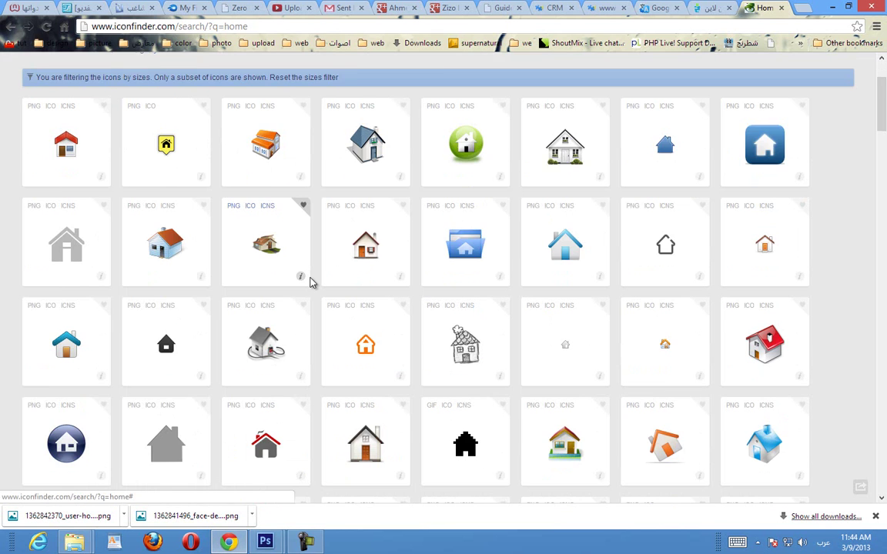
pyautogui.scroll(-3, 308, 288)
pyautogui.scroll(2, 254, 291)
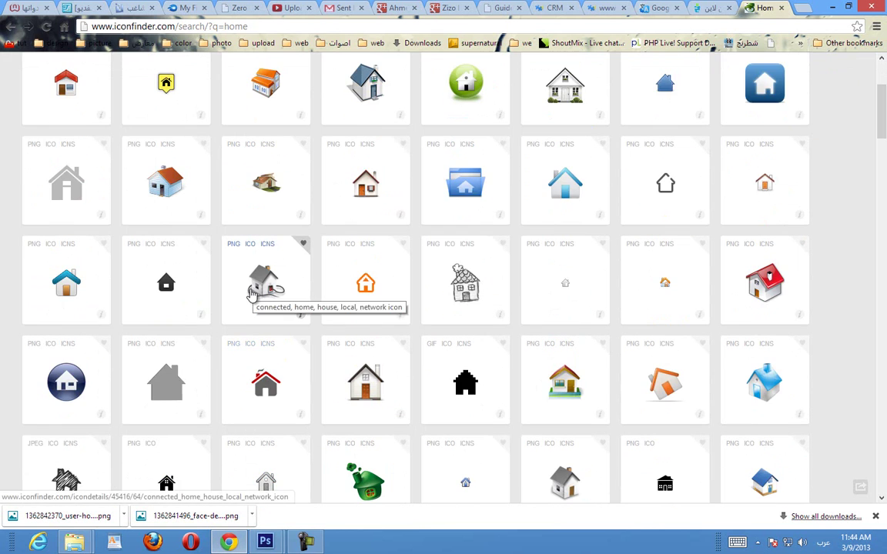
# Download the blue-roofed white house icon as a PNG from Iconfinder and preview the downloaded image
pyautogui.scroll(3, 254, 291)
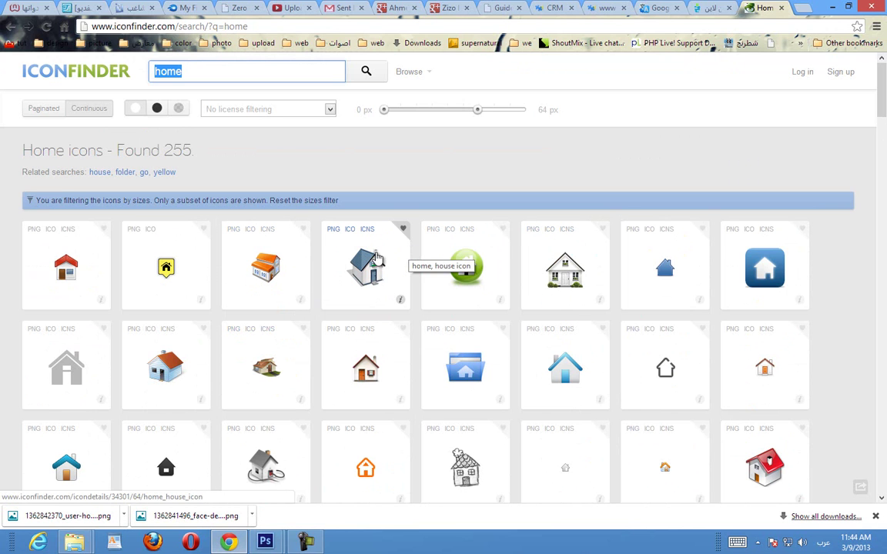
pyautogui.click(333, 230)
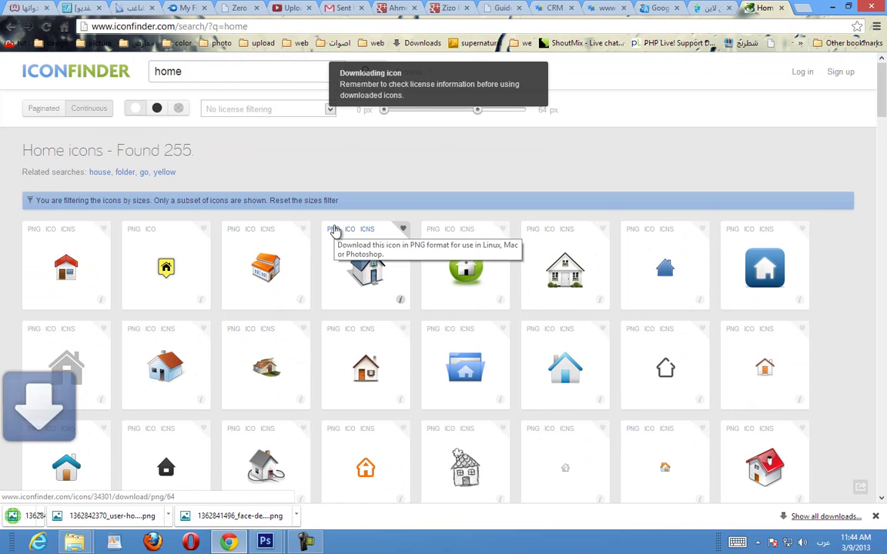
pyautogui.click(93, 520)
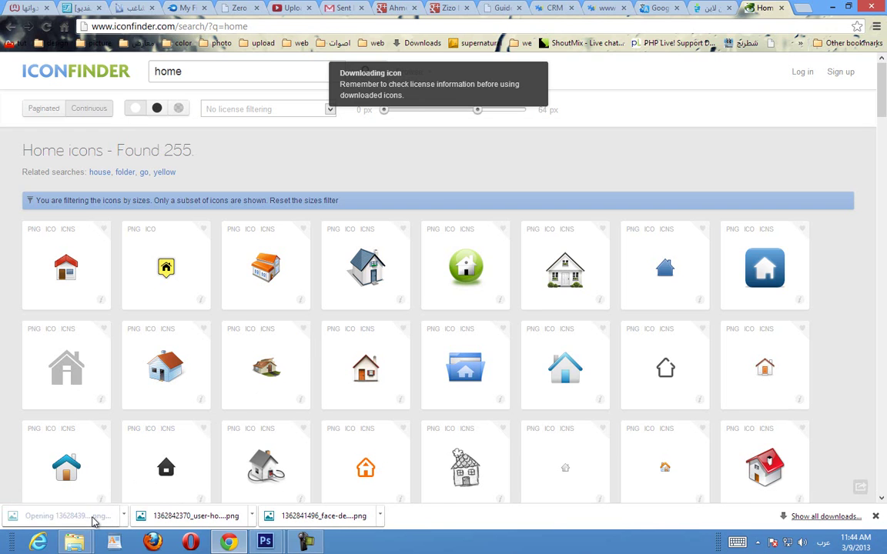
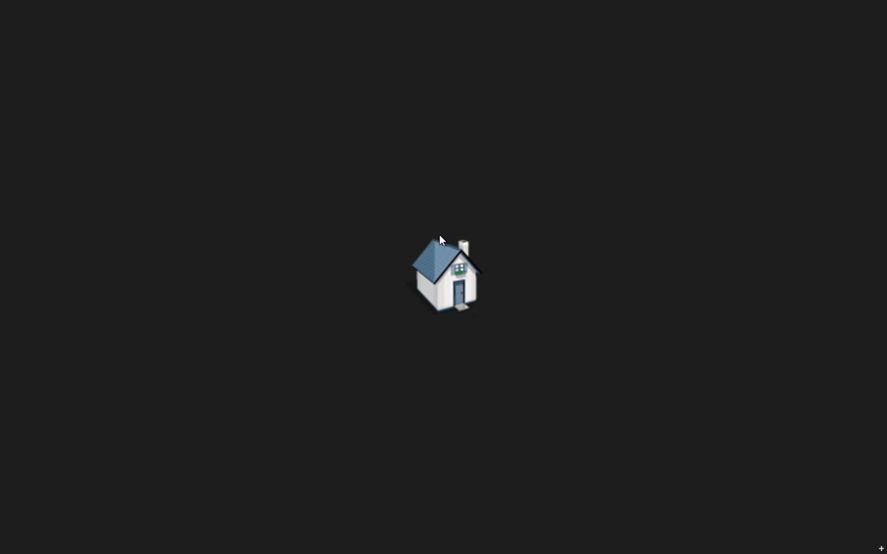
pyautogui.click(2, 4)
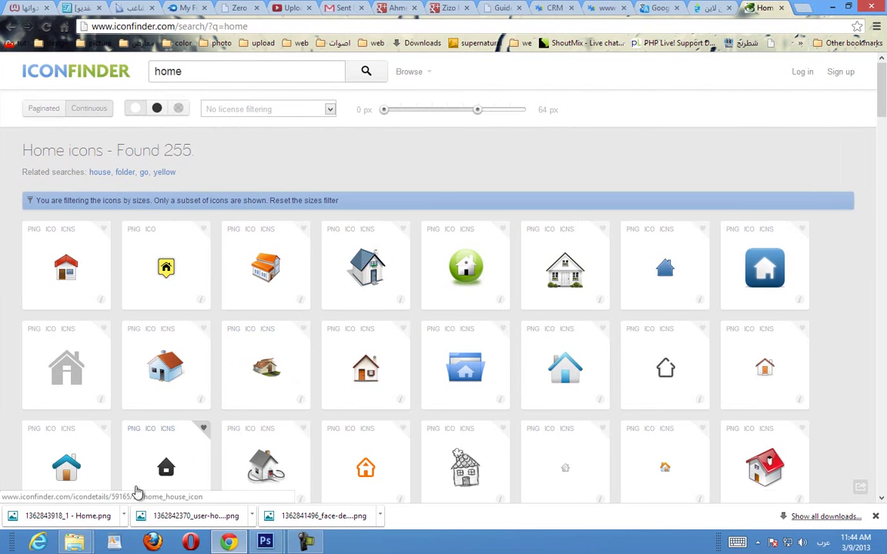
pyautogui.click(122, 515)
pyautogui.click(164, 479)
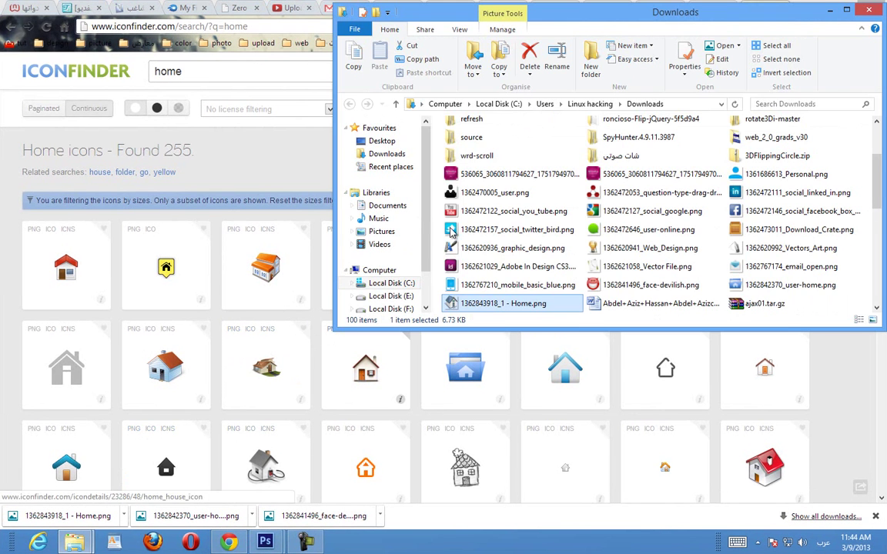
pyautogui.moveTo(492, 303); pyautogui.dragTo(491, 11)
pyautogui.moveTo(348, 255); pyautogui.dragTo(411, 236)
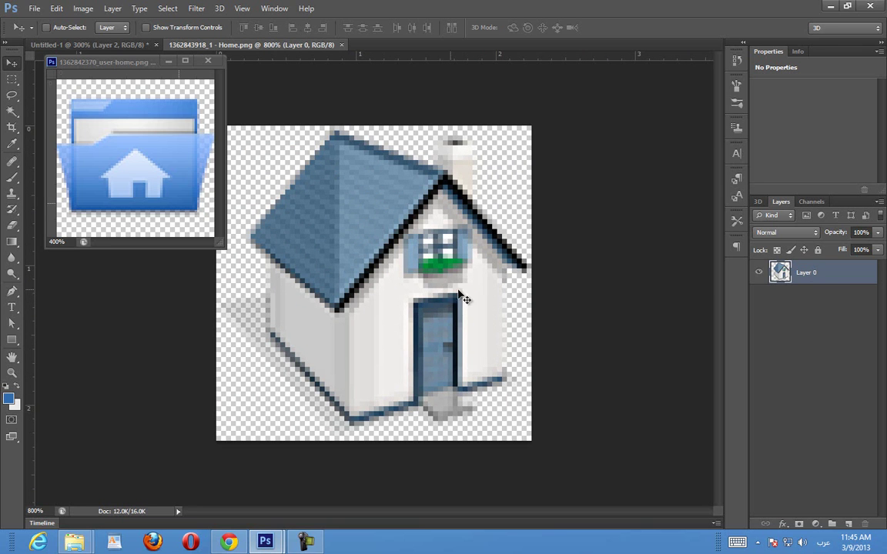
pyautogui.moveTo(426, 262); pyautogui.dragTo(400, 259)
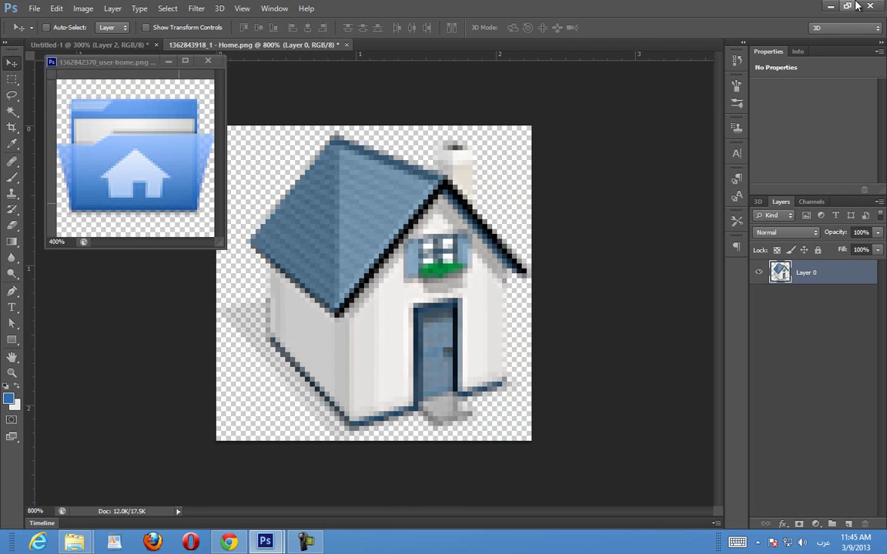
pyautogui.click(206, 62)
pyautogui.click(120, 45)
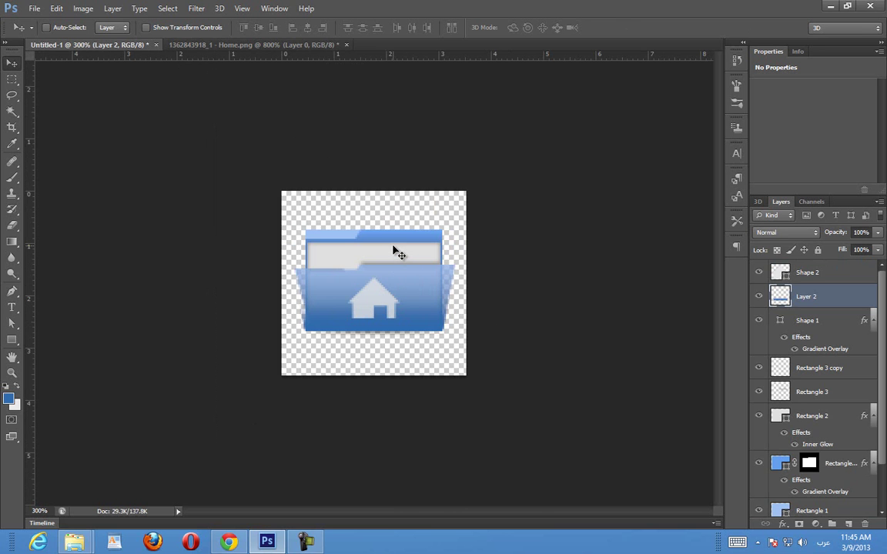
# Start saving Untitled-1 under a new name and create a folder named icon on the Desktop as its location
pyautogui.hotkey('ctrl', 'shift', 's')
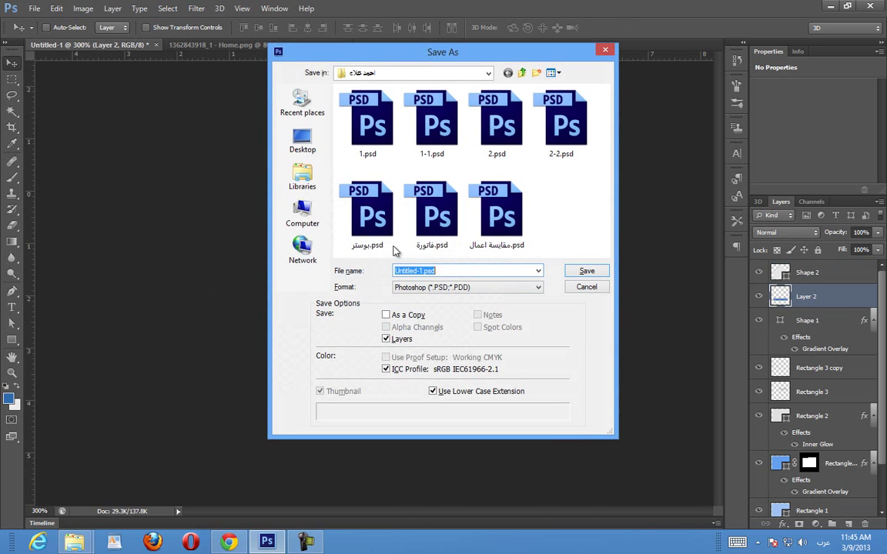
pyautogui.click(304, 142)
pyautogui.click(537, 72)
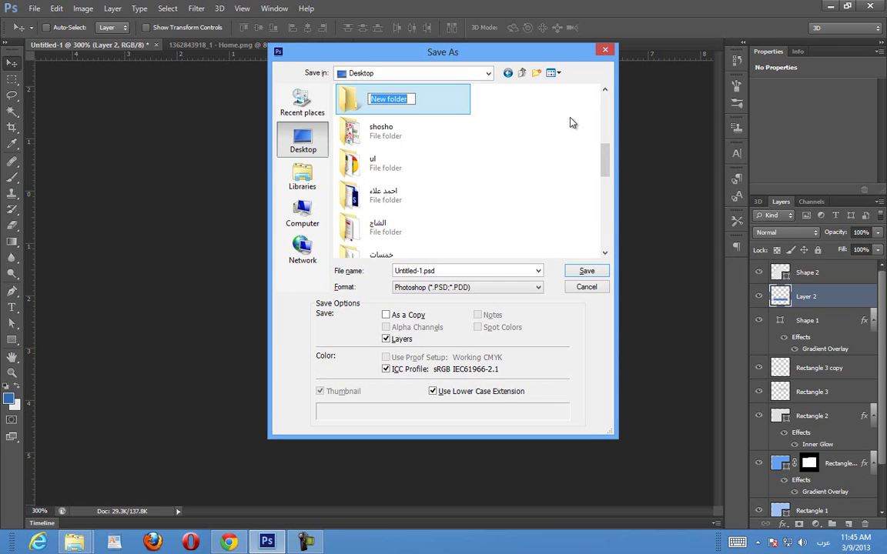
pyautogui.hotkey('alt', 'shift')
pyautogui.write('h')
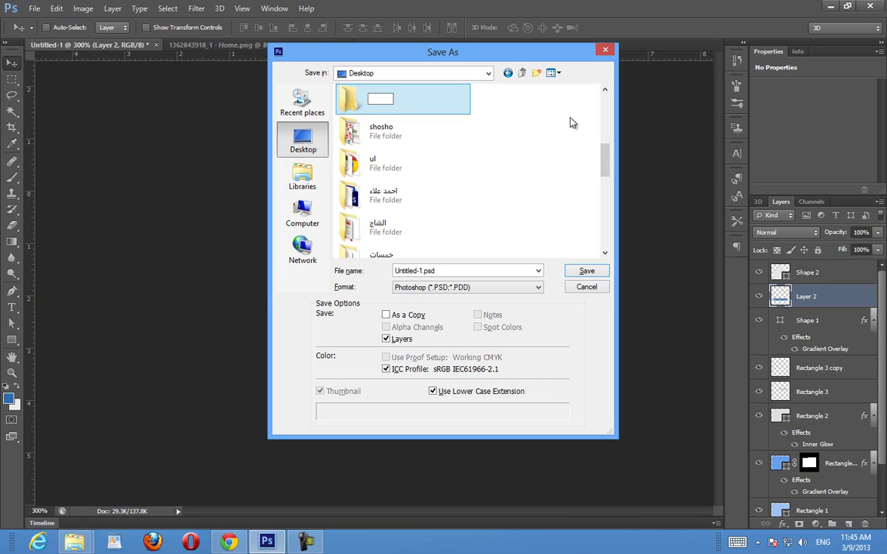
pyautogui.write('icon')
pyautogui.press('Return')
pyautogui.press('Return')
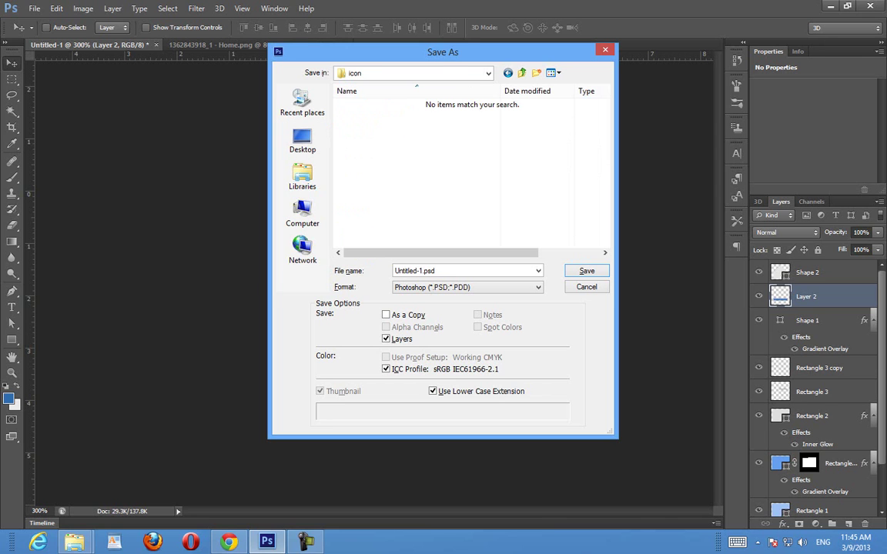
# Save the document as foldericon.psd in Photoshop format with Maximize Compatibility on
pyautogui.click(471, 271)
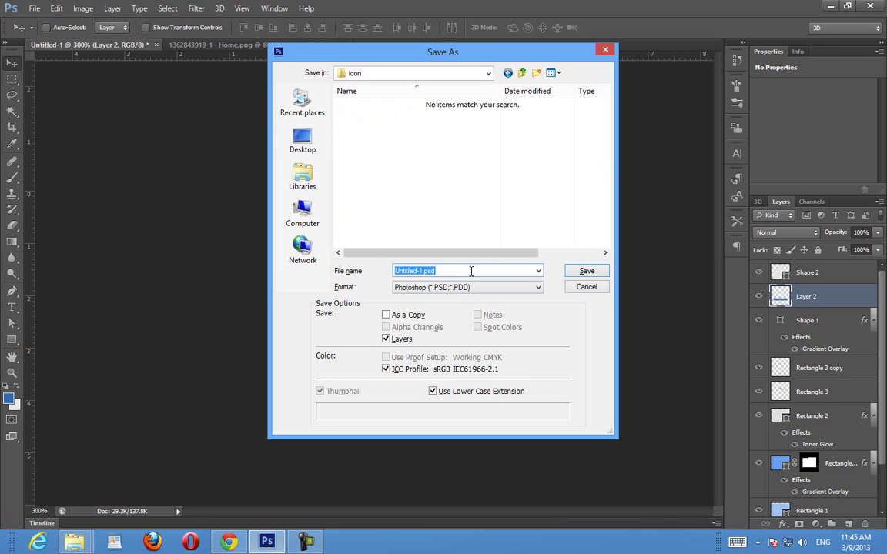
pyautogui.write('fo')
pyautogui.press('Return')
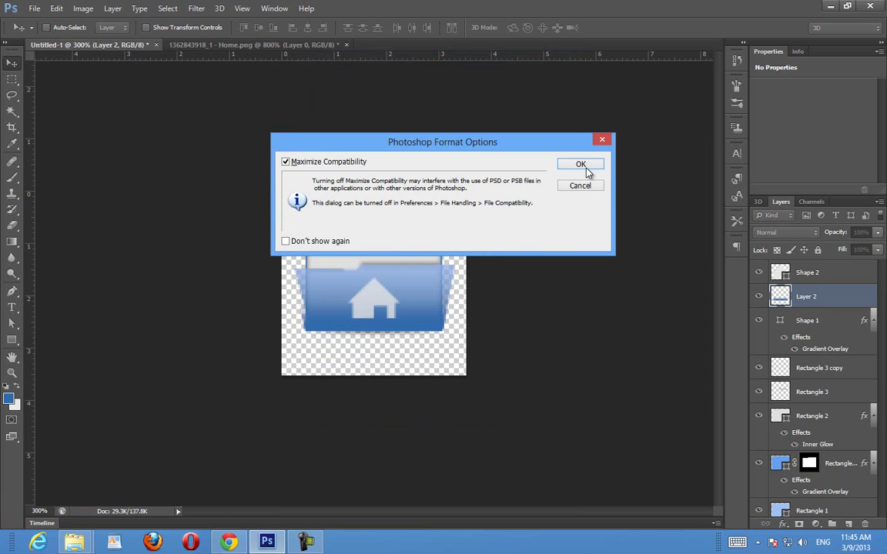
pyautogui.click(582, 165)
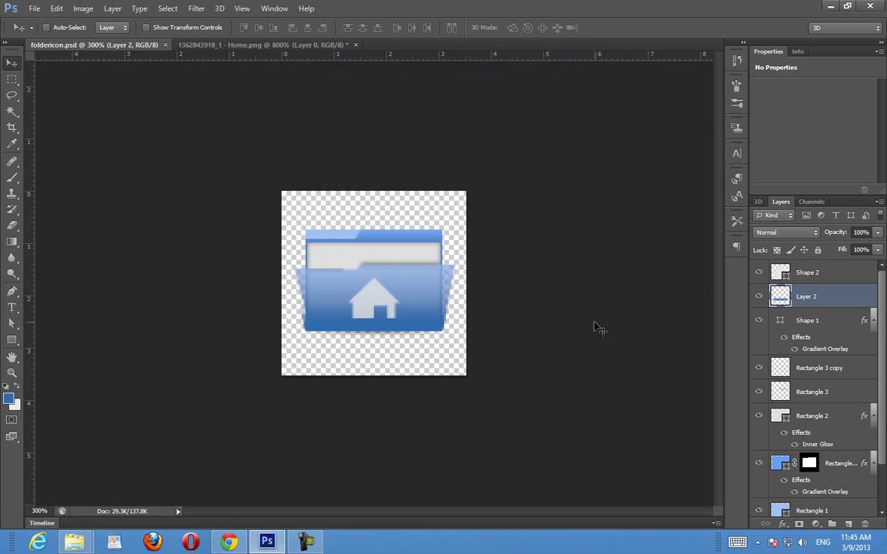
pyautogui.scroll(-2, 882, 422)
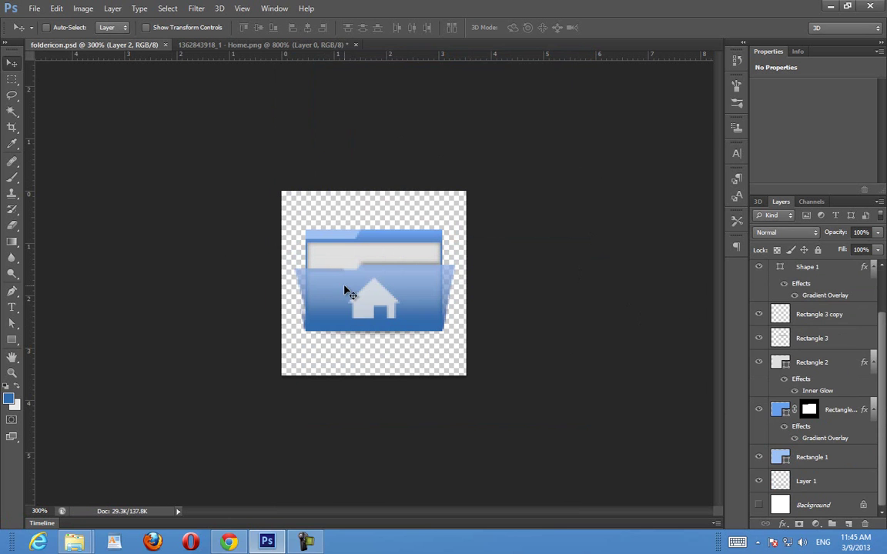
pyautogui.click(830, 6)
pyautogui.click(831, 11)
pyautogui.click(829, 8)
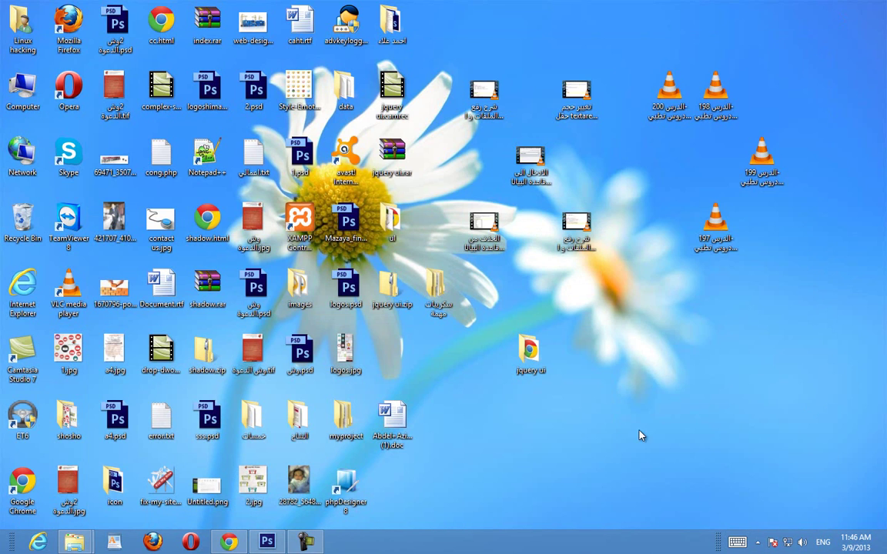
pyautogui.click(306, 542)
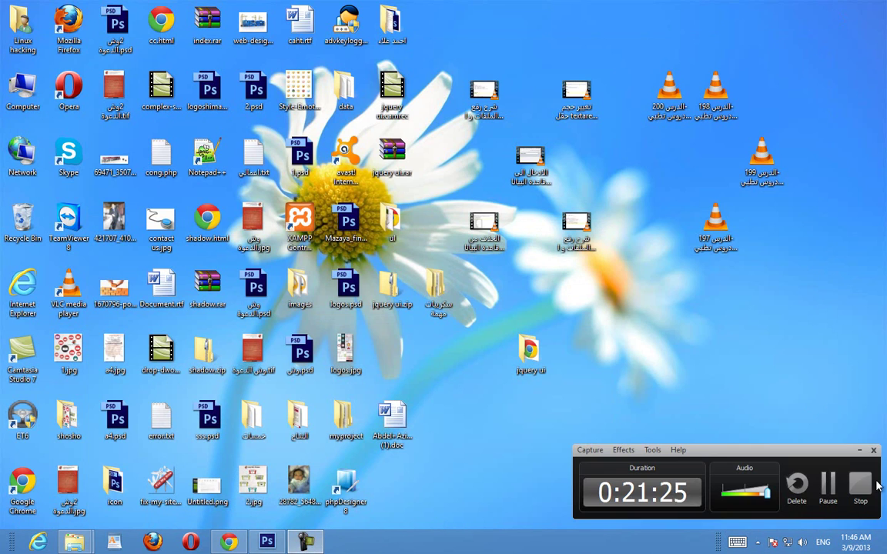